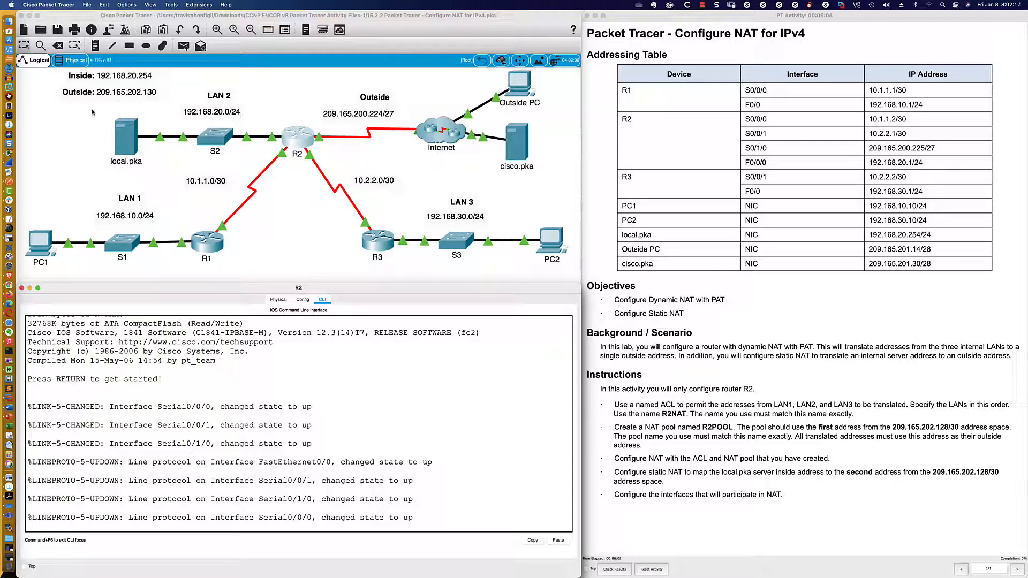
- Mark the inside address 192.168.20.254 on the topology with a red pen arrow and clear the annotation
{"action": "left_click", "coordinate": [10, 229]}
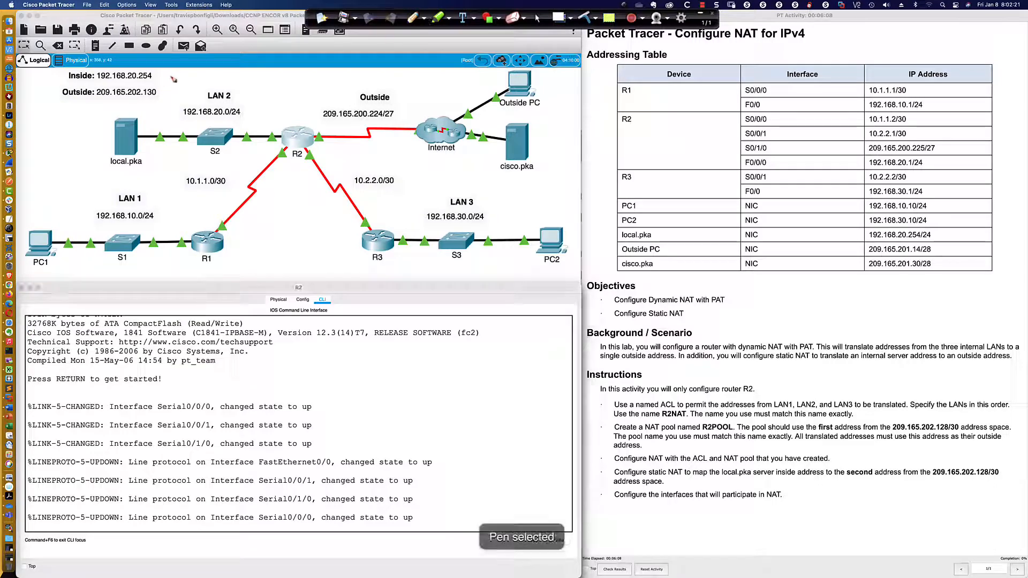
{"action": "left_click_drag", "start_coordinate": [183, 72], "coordinate": [163, 77]}
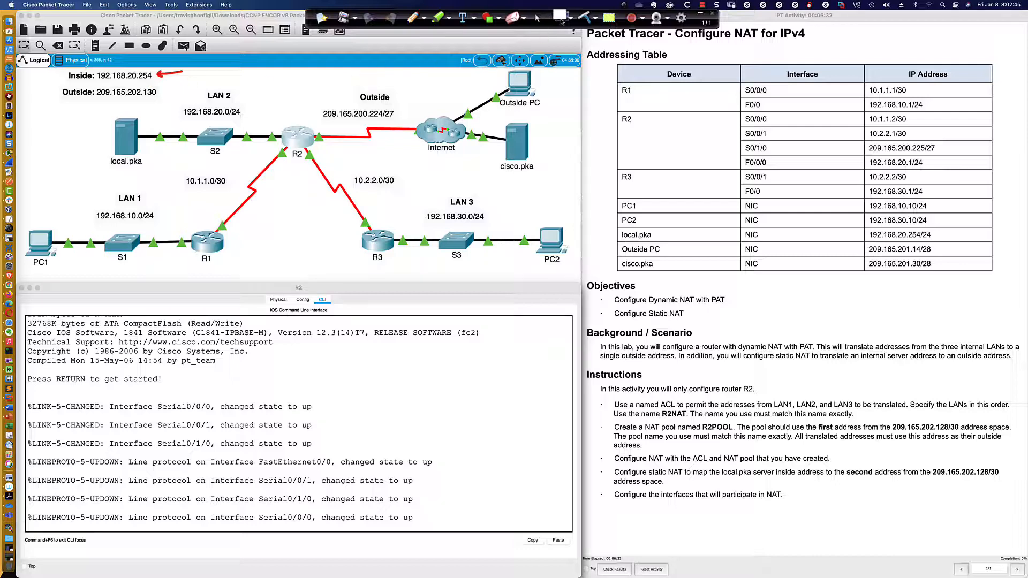
{"action": "left_click", "coordinate": [588, 16]}
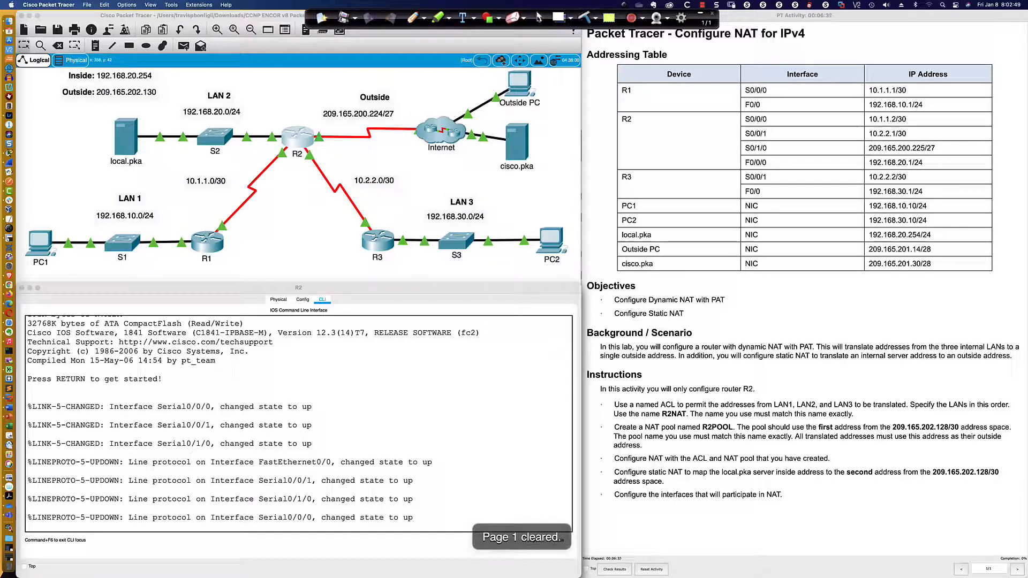
{"action": "left_click", "coordinate": [538, 17]}
- Switch to Firefox, search the web for "rfc 1918" and open the IETF Tools page on private address allocation
{"action": "key", "text": "super+Tab"}
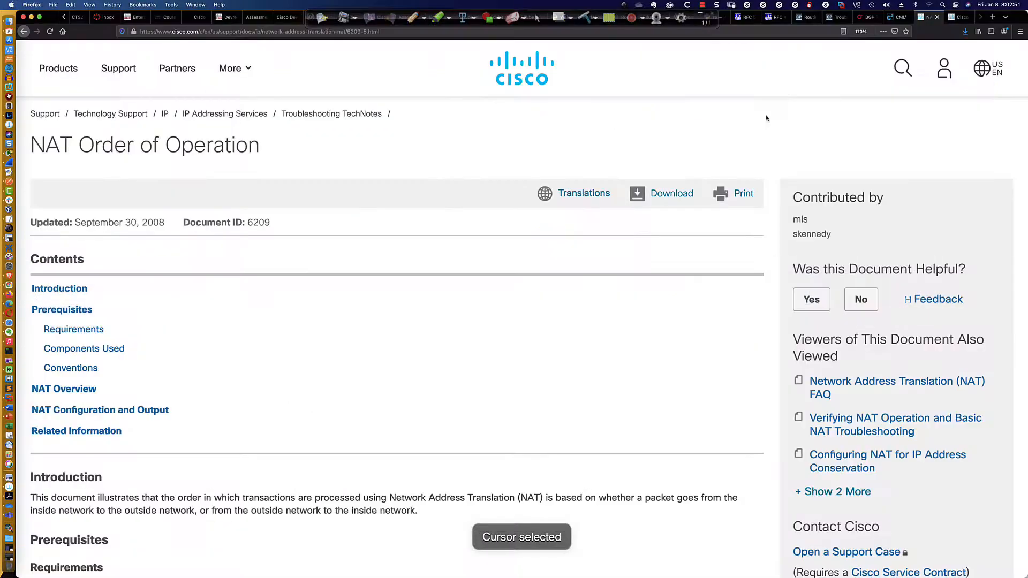
{"action": "left_click", "coordinate": [957, 18]}
{"action": "left_click", "coordinate": [768, 31]}
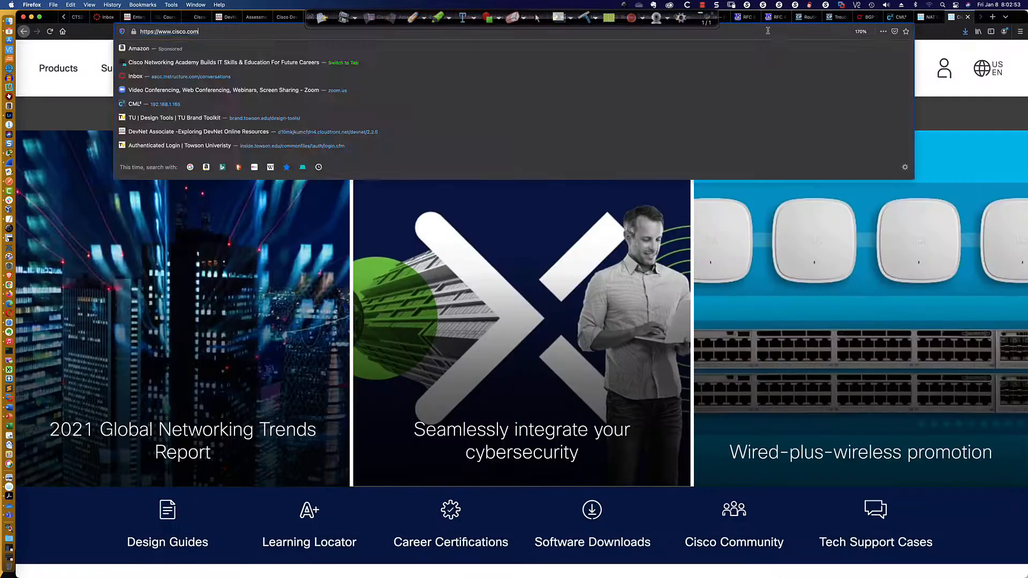
{"action": "type", "text": "rfc"}
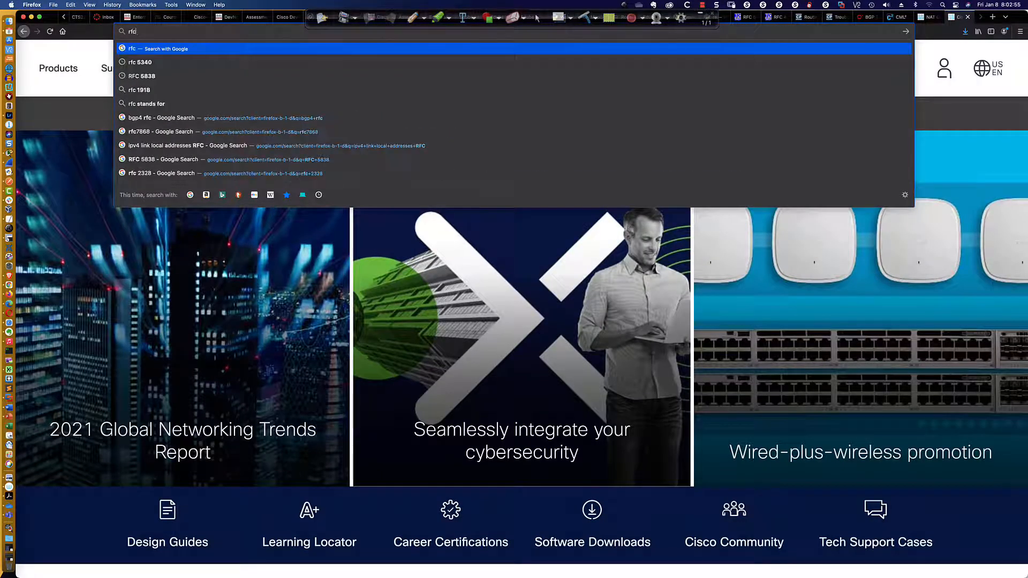
{"action": "type", "text": " 1918"}
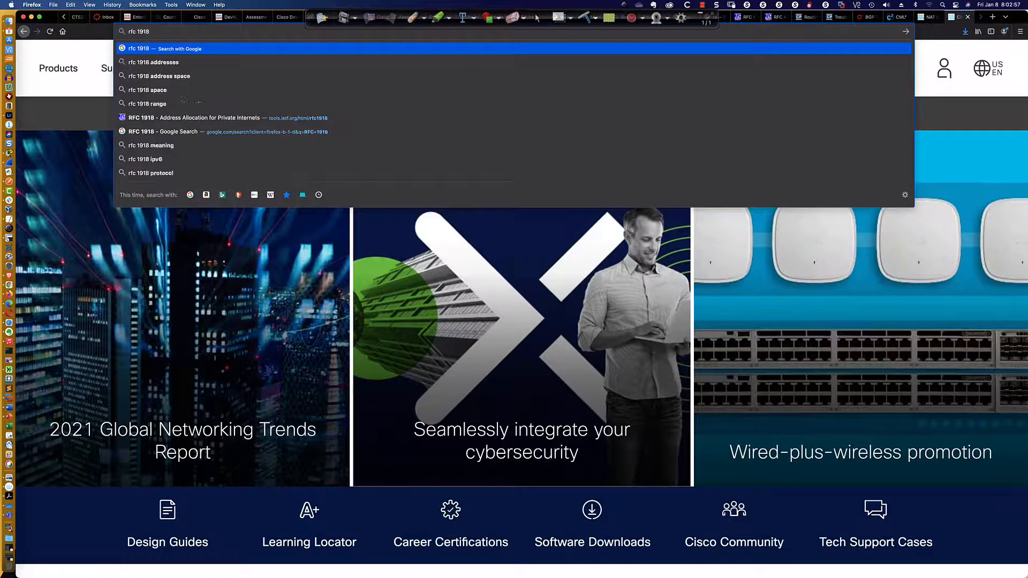
{"action": "key", "text": "Return"}
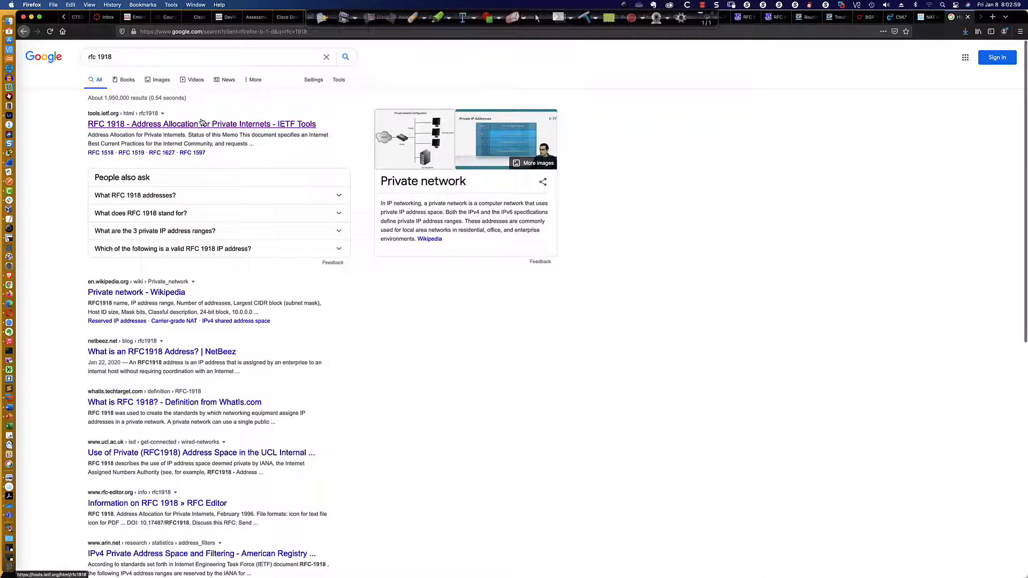
{"action": "left_click", "coordinate": [201, 124]}
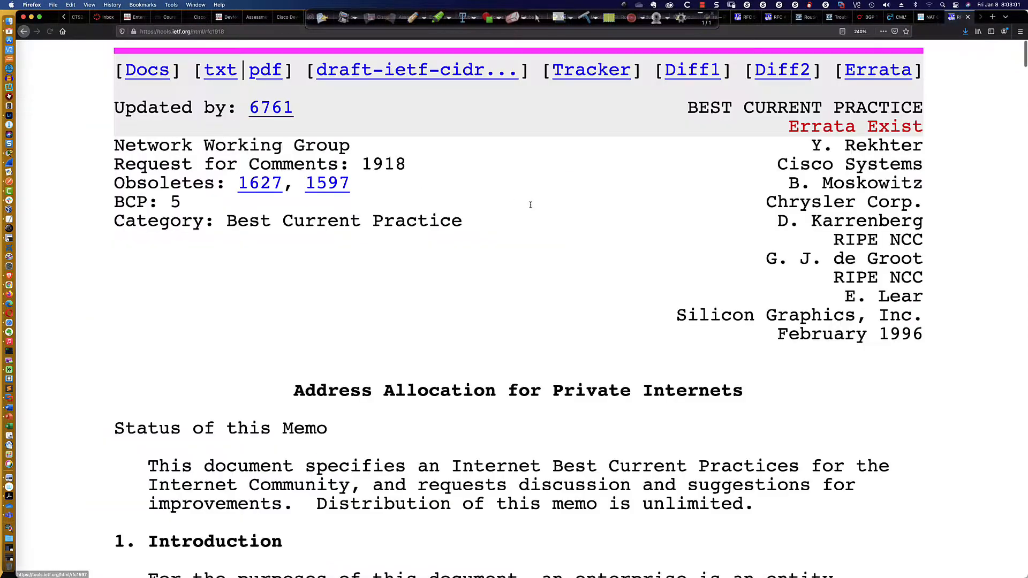
- Examine section 3, Private Address Space, of RFC 1918, temporarily highlighting the three reserved IP address blocks
{"action": "scroll", "coordinate": [531, 206], "scroll_direction": "down", "scroll_amount": 3}
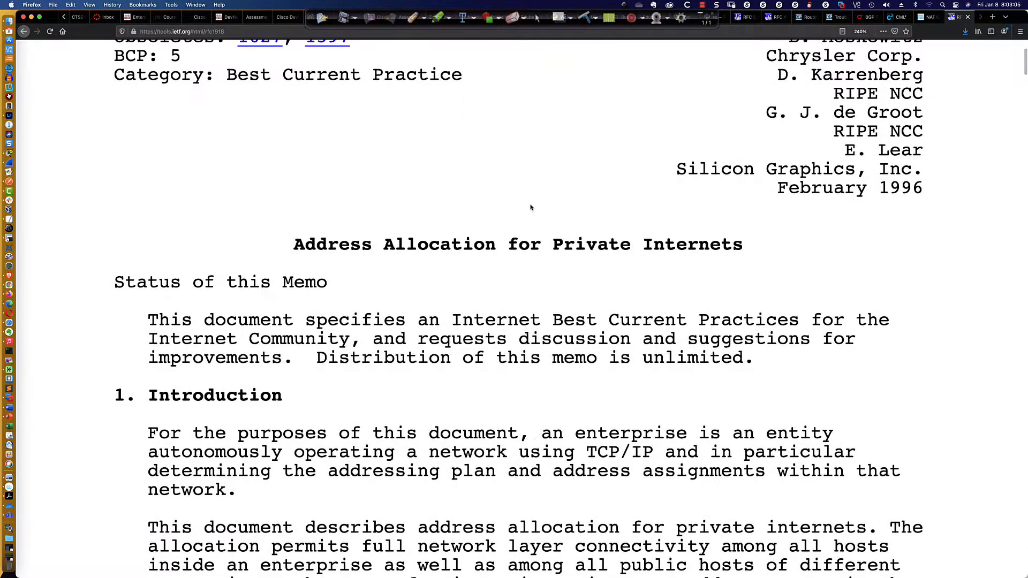
{"action": "scroll", "coordinate": [530, 205], "scroll_direction": "down", "scroll_amount": 4}
{"action": "scroll", "coordinate": [532, 206], "scroll_direction": "down", "scroll_amount": 20}
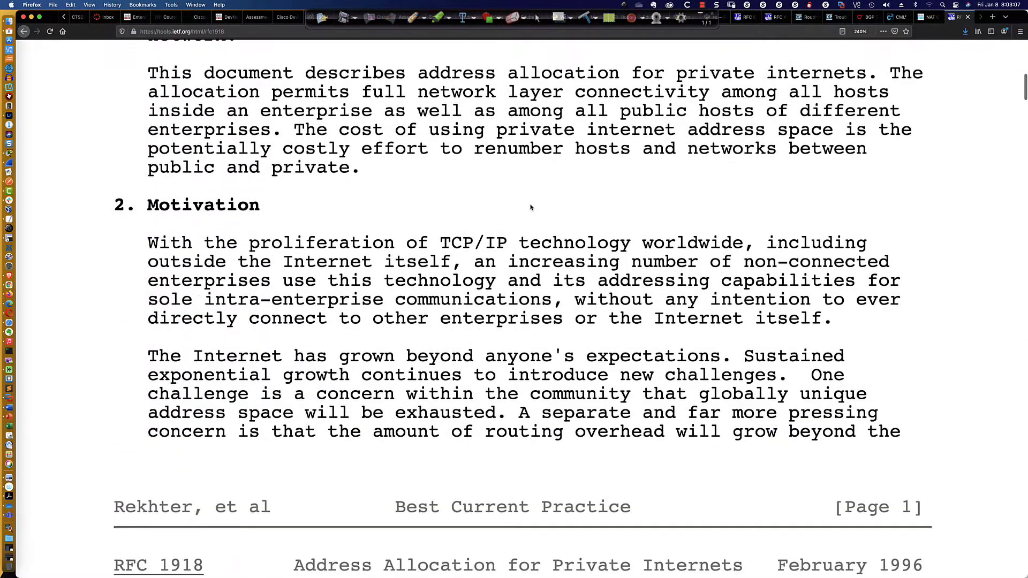
{"action": "scroll", "coordinate": [531, 206], "scroll_direction": "down", "scroll_amount": 7}
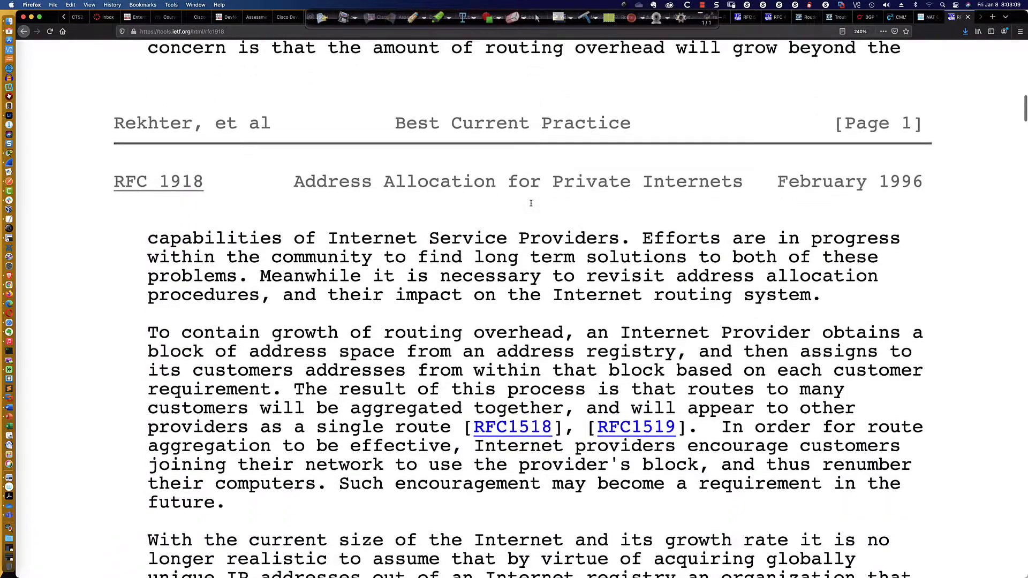
{"action": "scroll", "coordinate": [532, 205], "scroll_direction": "down", "scroll_amount": 6}
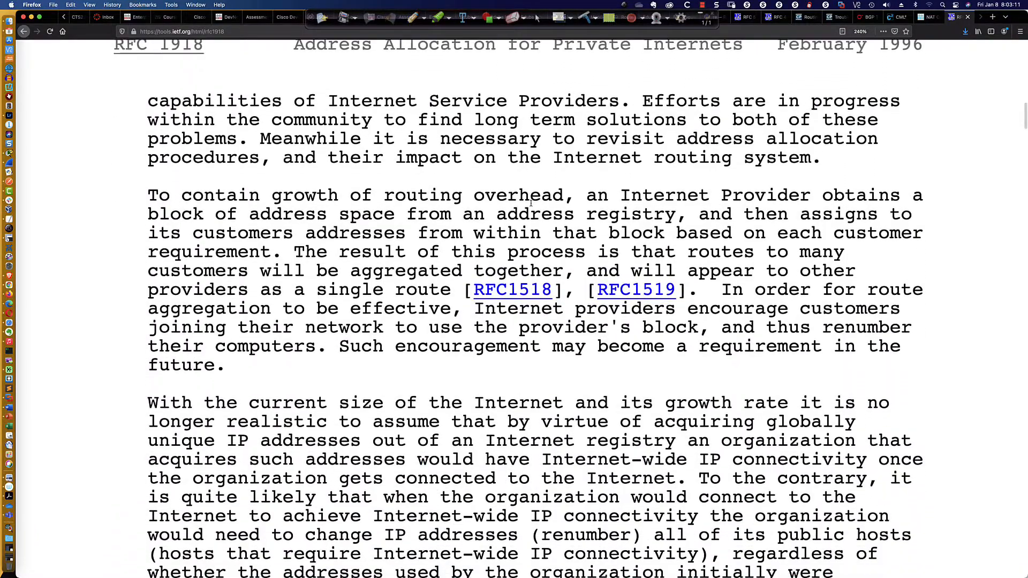
{"action": "scroll", "coordinate": [531, 204], "scroll_direction": "down", "scroll_amount": 12}
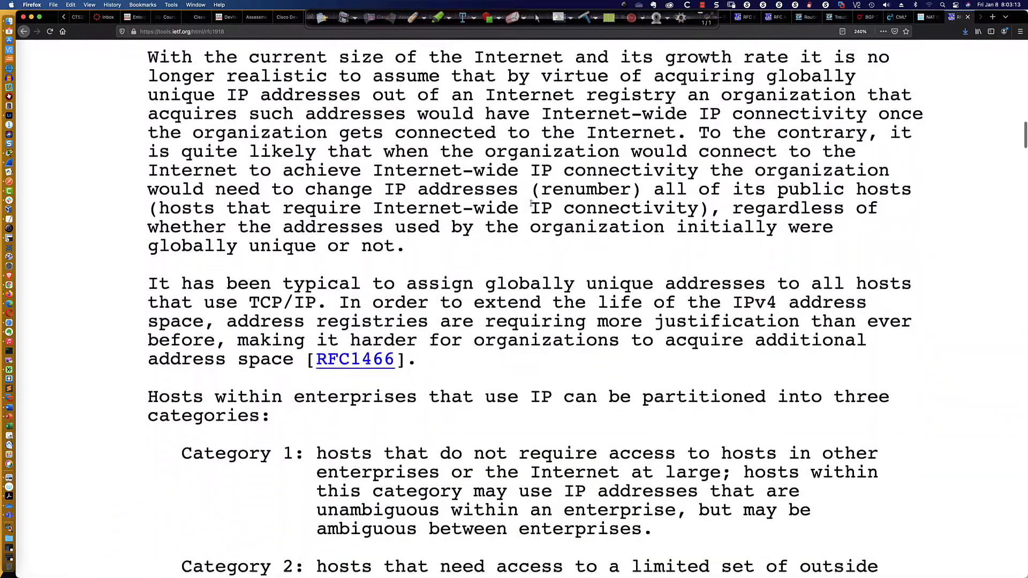
{"action": "scroll", "coordinate": [531, 206], "scroll_direction": "down", "scroll_amount": 7}
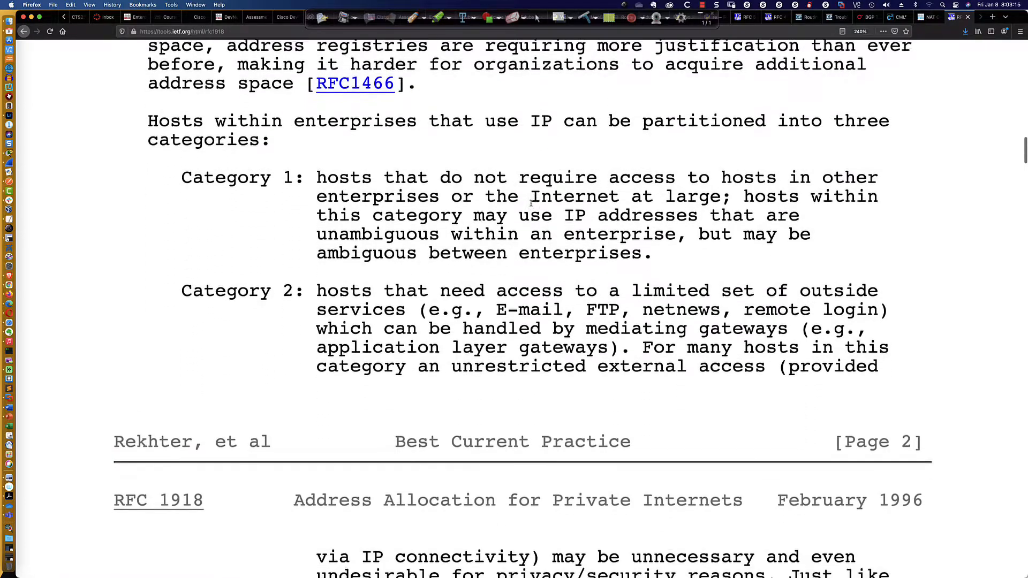
{"action": "scroll", "coordinate": [531, 204], "scroll_direction": "down", "scroll_amount": 15}
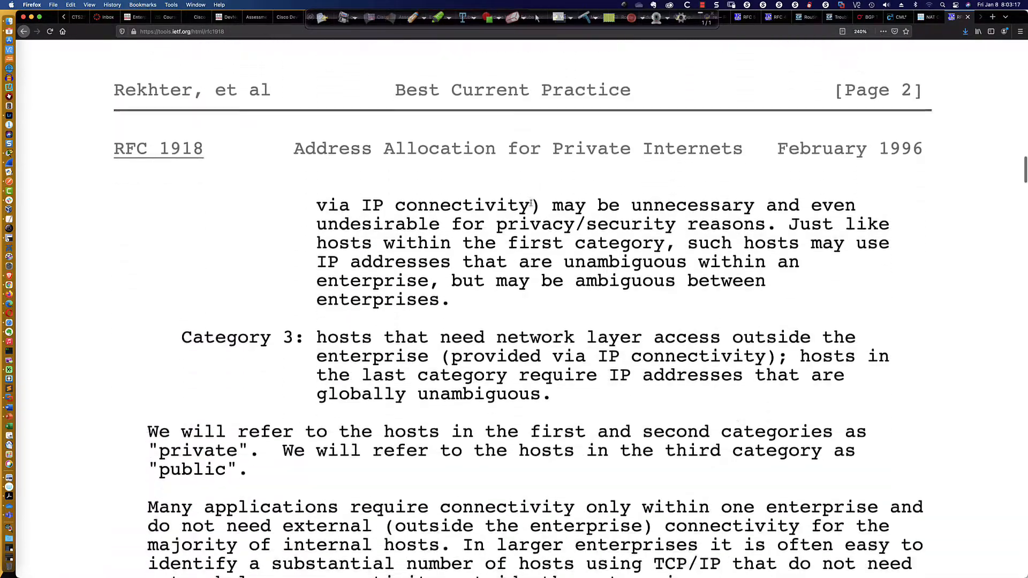
{"action": "scroll", "coordinate": [531, 204], "scroll_direction": "down", "scroll_amount": 20}
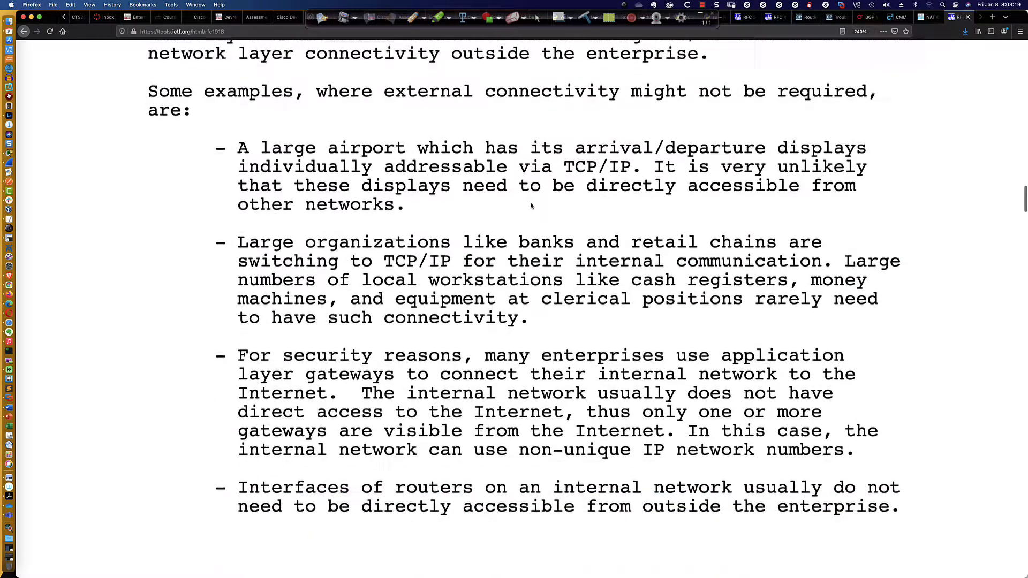
{"action": "scroll", "coordinate": [531, 206], "scroll_direction": "down", "scroll_amount": 6}
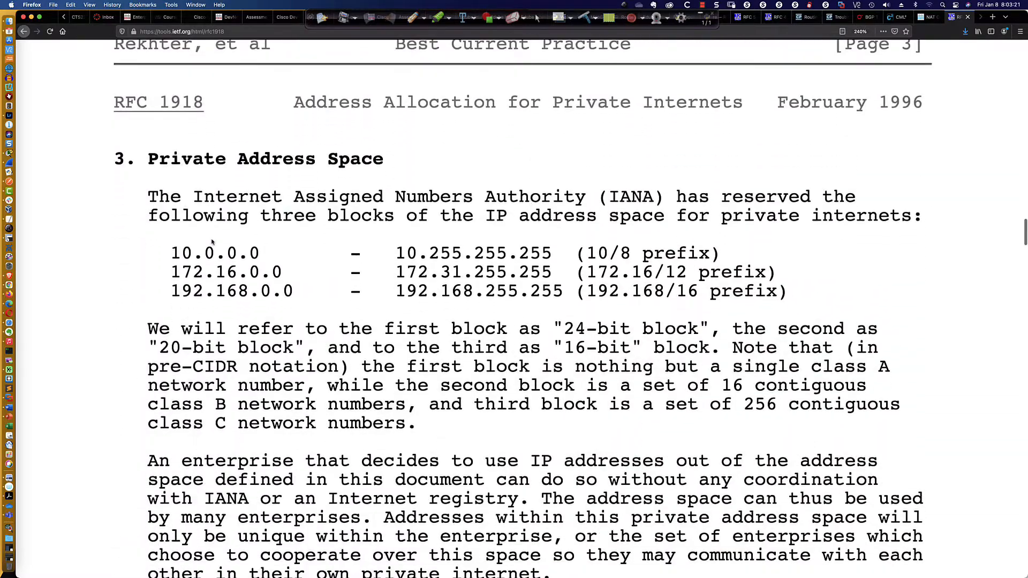
{"action": "left_click_drag", "start_coordinate": [146, 163], "coordinate": [792, 294]}
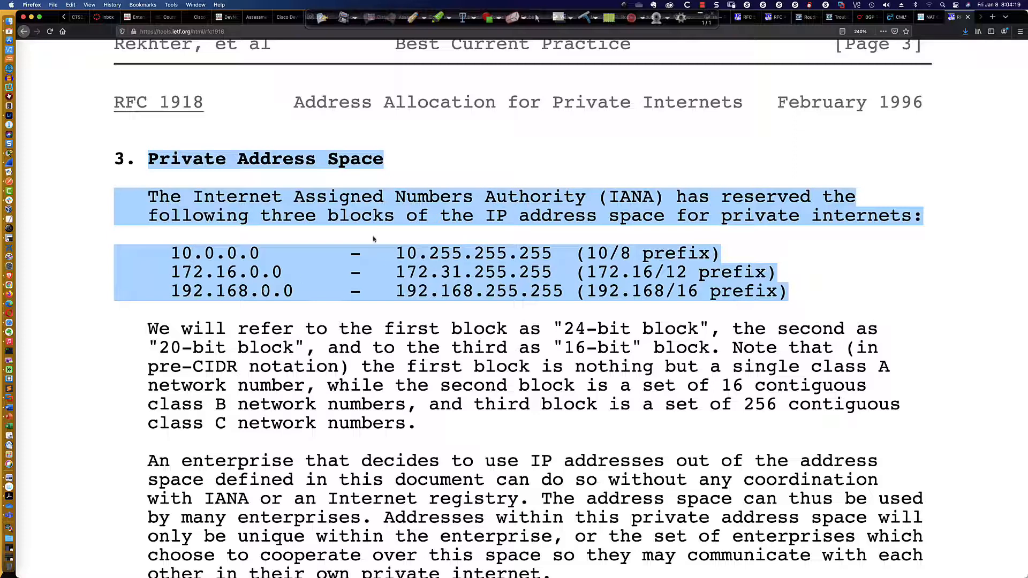
{"action": "left_click", "coordinate": [392, 207]}
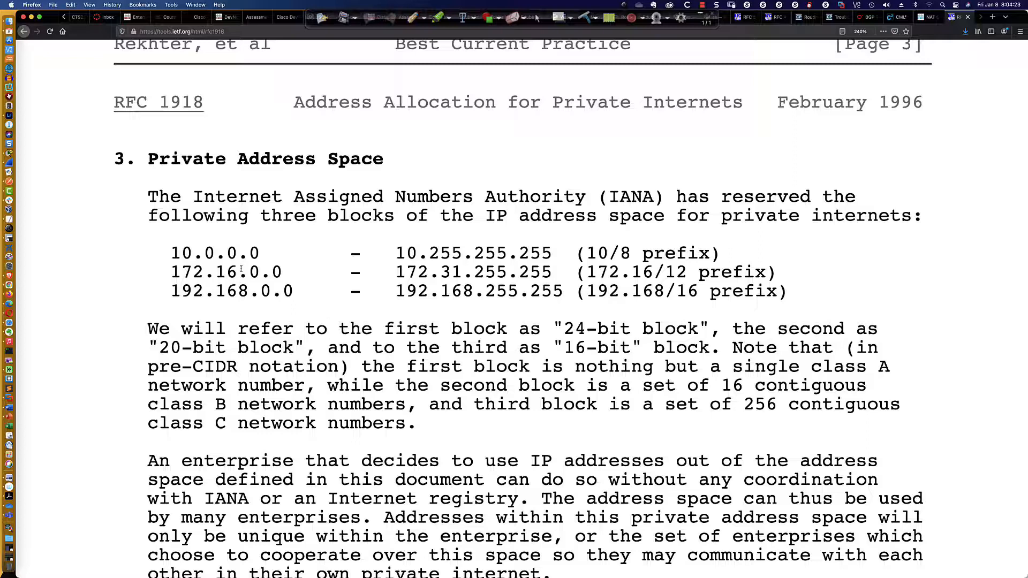
- Switch to Packet Tracer and use the pen to underline local.pka, PC1 and PC2 and point arrows at the inside and outside addresses
{"action": "key", "text": "super+Tab"}
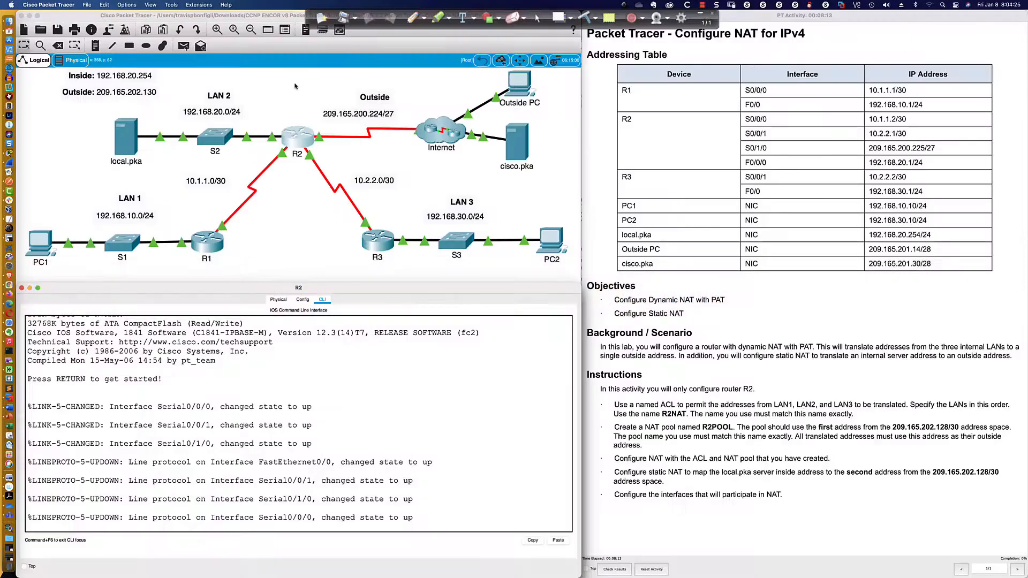
{"action": "left_click", "coordinate": [410, 19]}
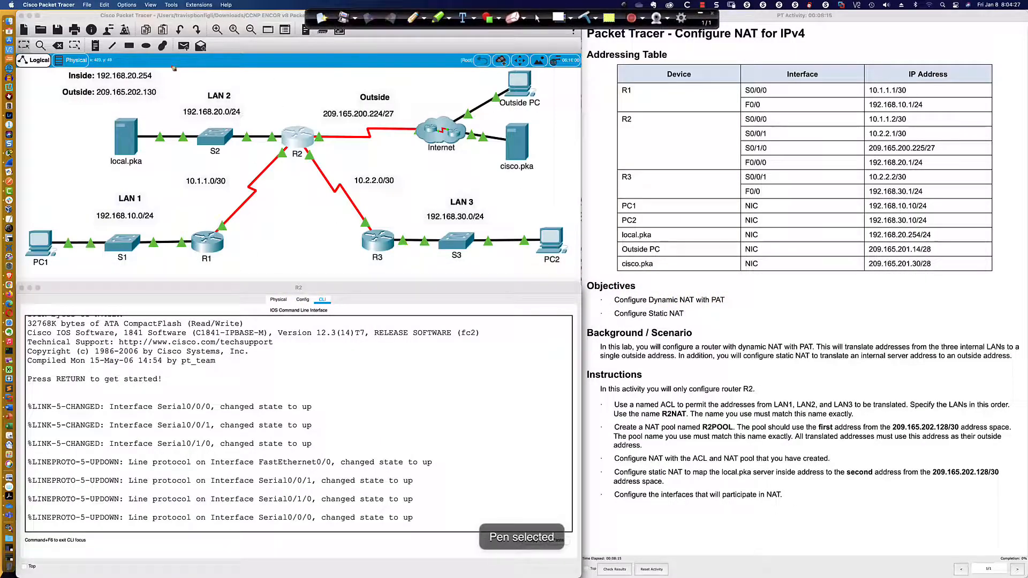
{"action": "left_click_drag", "start_coordinate": [161, 75], "coordinate": [162, 77]}
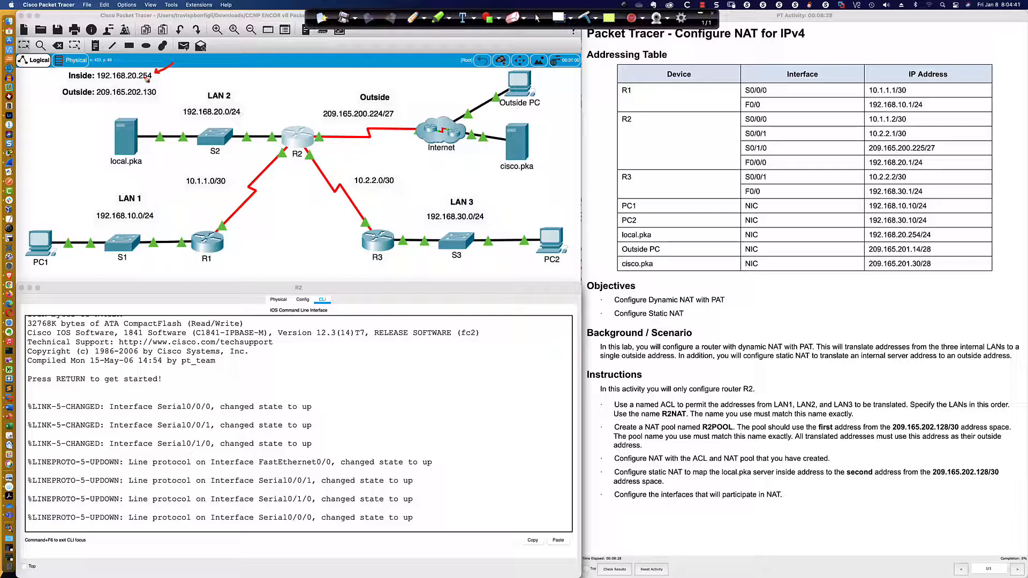
{"action": "left_click_drag", "start_coordinate": [110, 168], "coordinate": [145, 172]}
{"action": "left_click_drag", "start_coordinate": [28, 267], "coordinate": [50, 270]}
{"action": "left_click_drag", "start_coordinate": [544, 264], "coordinate": [557, 264]}
{"action": "left_click_drag", "start_coordinate": [181, 80], "coordinate": [166, 94]}
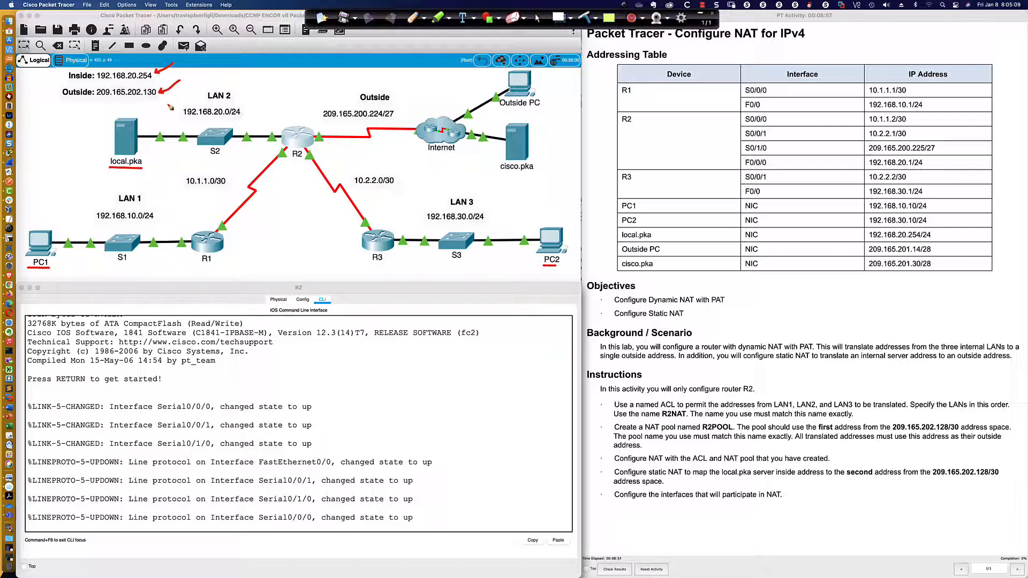
- Box local.pka, draw an arrow from R2 to the Internet, underline the inside address and Internet label, and clear all pen annotations
{"action": "mouse_move", "coordinate": [124, 113]}
{"action": "left_mouse_down"}
{"action": "mouse_move", "coordinate": [110, 115]}
{"action": "mouse_move", "coordinate": [111, 153]}
{"action": "mouse_move", "coordinate": [130, 170]}
{"action": "mouse_move", "coordinate": [146, 134]}
{"action": "mouse_move", "coordinate": [125, 113]}
{"action": "left_mouse_up"}
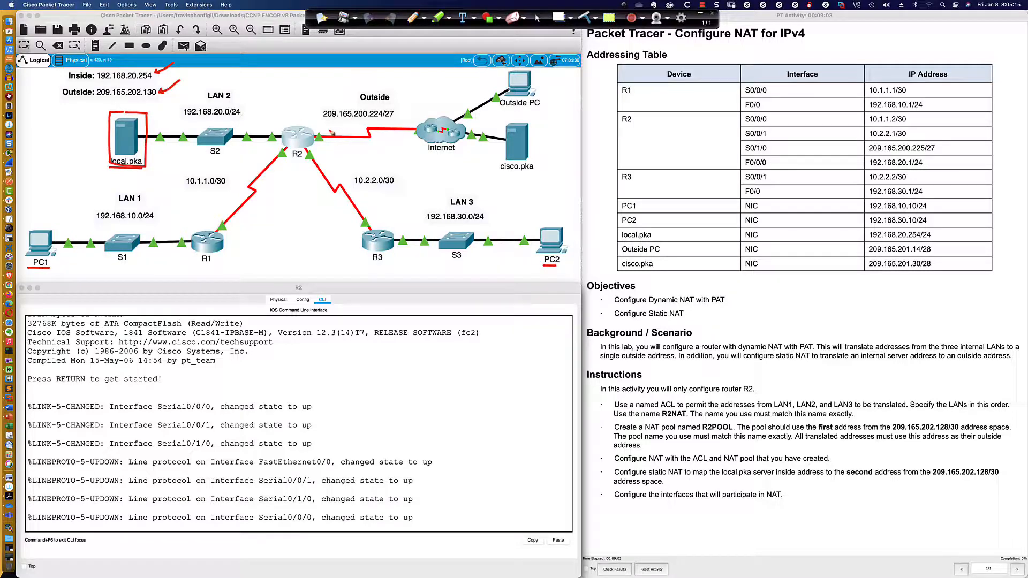
{"action": "left_click_drag", "start_coordinate": [329, 129], "coordinate": [416, 115]}
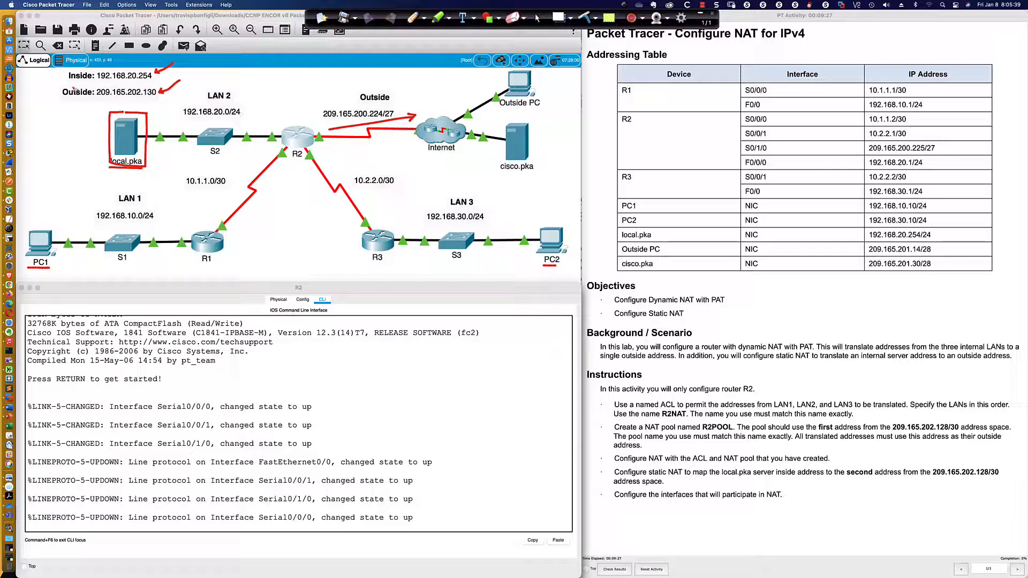
{"action": "left_click_drag", "start_coordinate": [69, 80], "coordinate": [152, 81]}
{"action": "left_click_drag", "start_coordinate": [428, 156], "coordinate": [460, 160]}
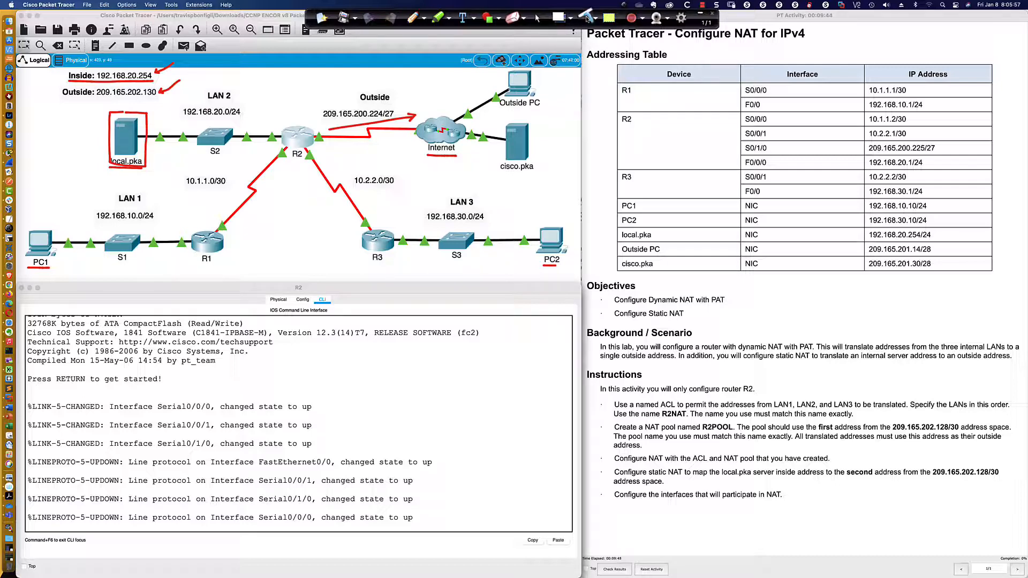
{"action": "left_click", "coordinate": [589, 18]}
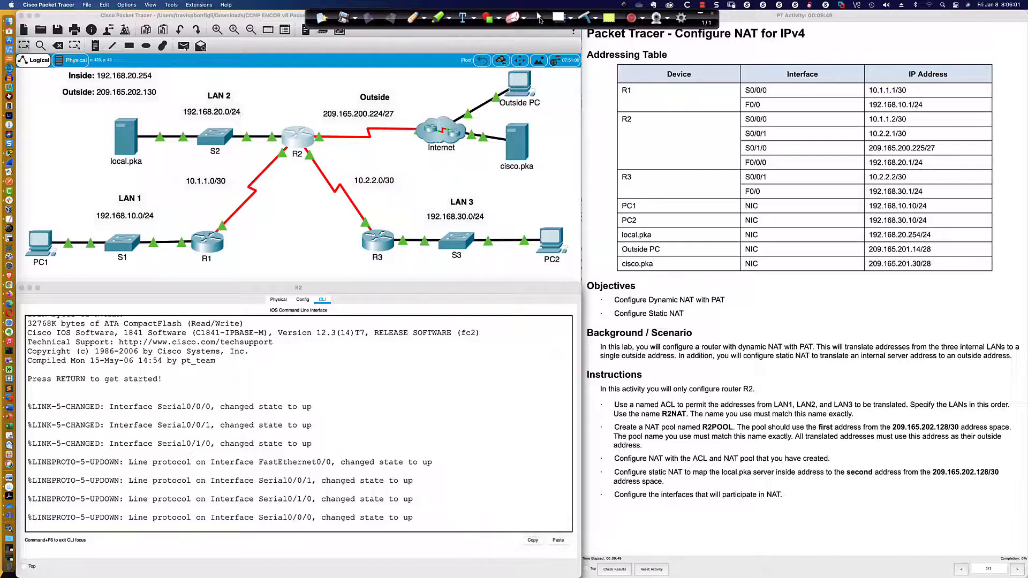
{"action": "left_click", "coordinate": [540, 19]}
{"action": "left_click", "coordinate": [373, 397]}
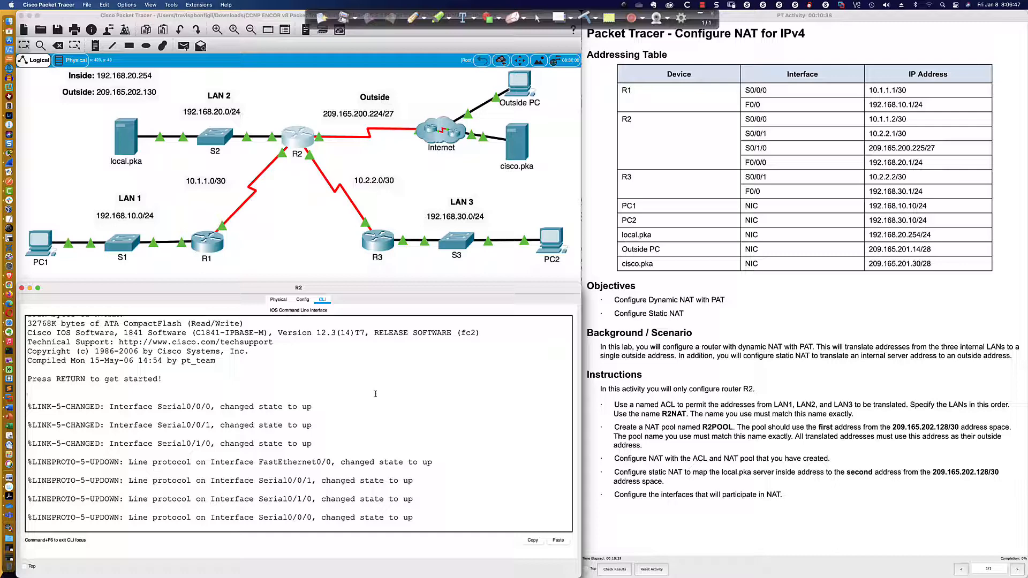
{"action": "scroll", "coordinate": [364, 191], "scroll_direction": "up", "scroll_amount": 2}
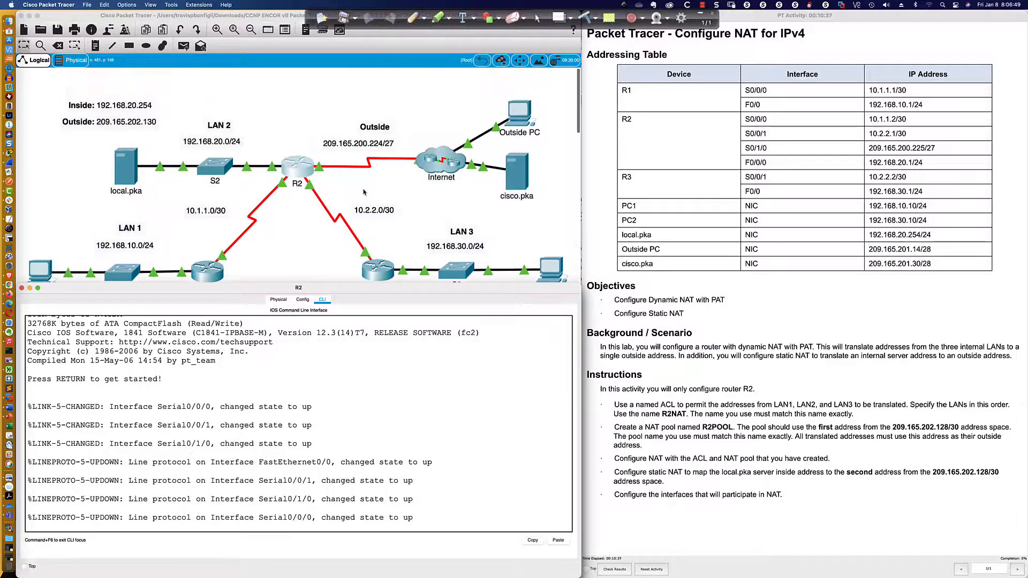
{"action": "scroll", "coordinate": [356, 161], "scroll_direction": "down", "scroll_amount": 2}
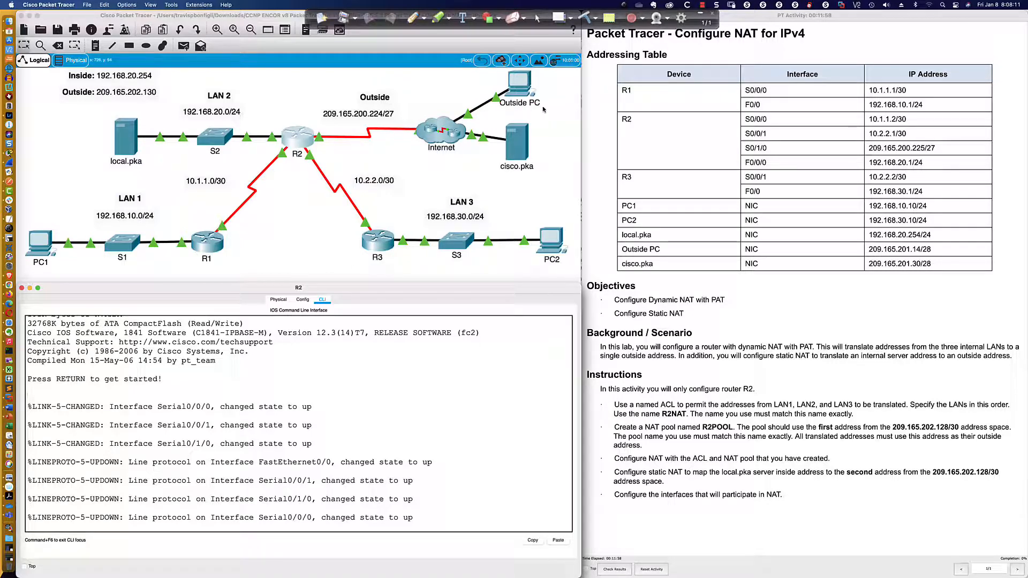
- Open the Outside PC device, enlarge its window below the topology and show its desktop applications
{"action": "left_click", "coordinate": [519, 84]}
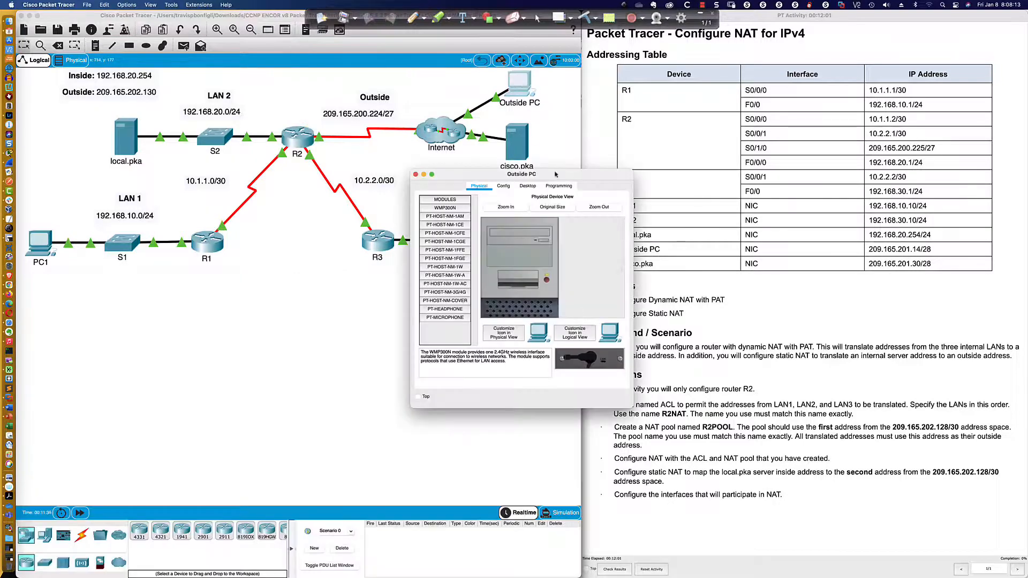
{"action": "left_click_drag", "start_coordinate": [613, 176], "coordinate": [583, 270]}
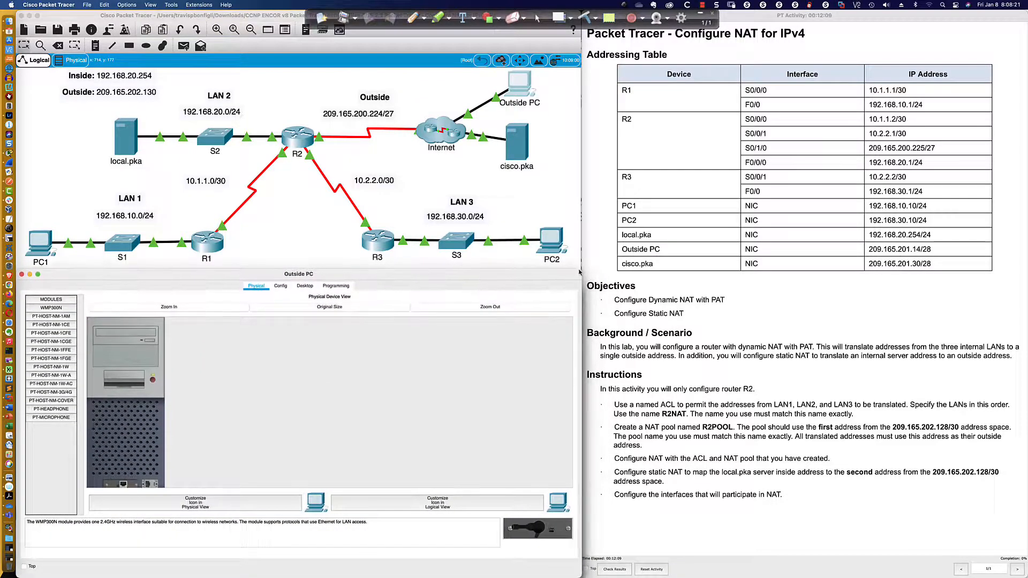
{"action": "left_click", "coordinate": [305, 286]}
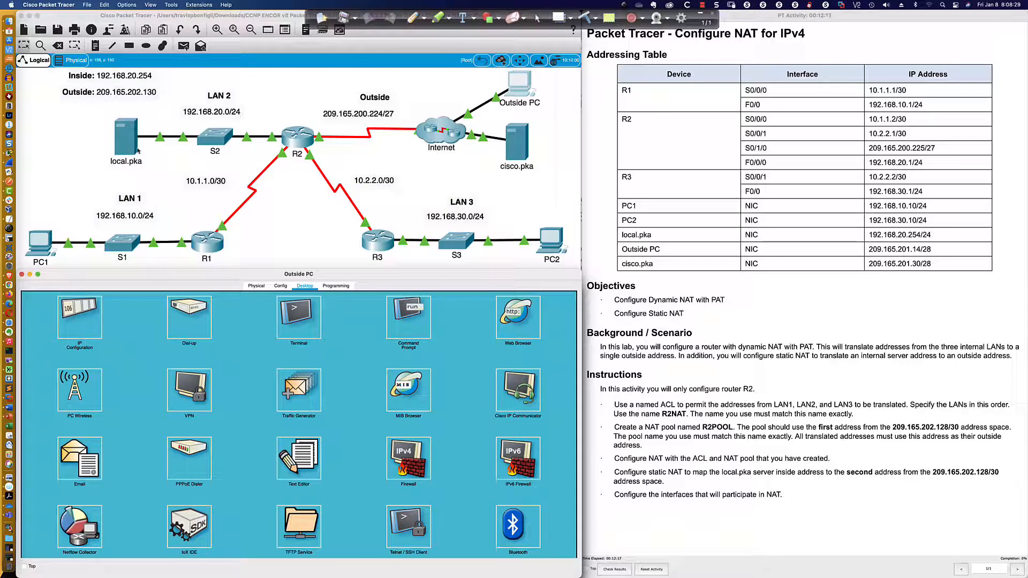
- Draw a pen box on the link between R2 and the Internet beside R2, and clear the annotation
{"action": "left_click", "coordinate": [412, 18]}
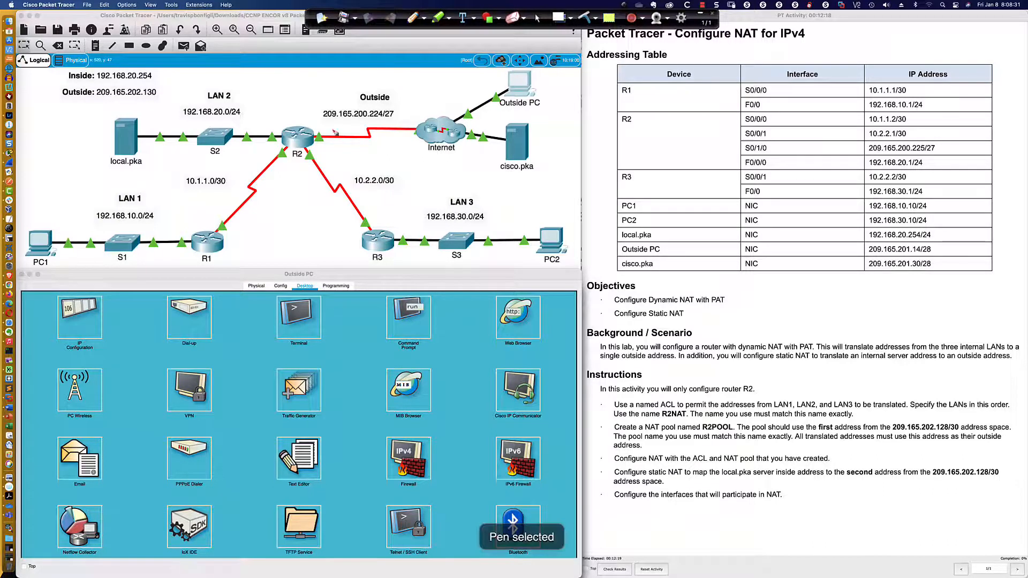
{"action": "mouse_move", "coordinate": [331, 129]}
{"action": "left_mouse_down"}
{"action": "mouse_move", "coordinate": [329, 150]}
{"action": "mouse_move", "coordinate": [348, 128]}
{"action": "mouse_move", "coordinate": [331, 126]}
{"action": "left_mouse_up"}
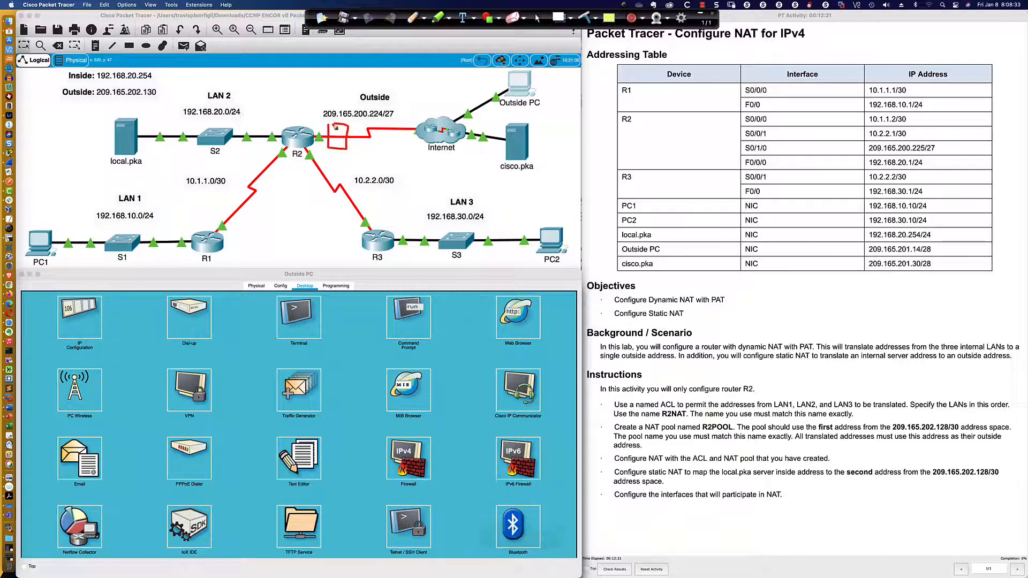
{"action": "left_click", "coordinate": [539, 18]}
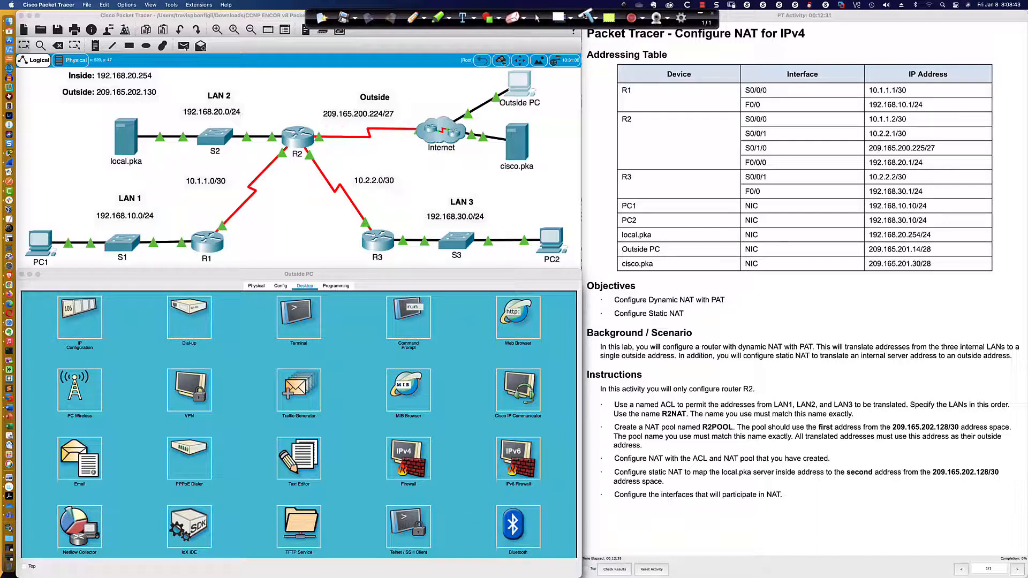
{"action": "left_click", "coordinate": [585, 15]}
- Open router R2's command-line interface and enter privileged EXEC mode followed by global configuration mode with conf t
{"action": "left_click", "coordinate": [298, 138]}
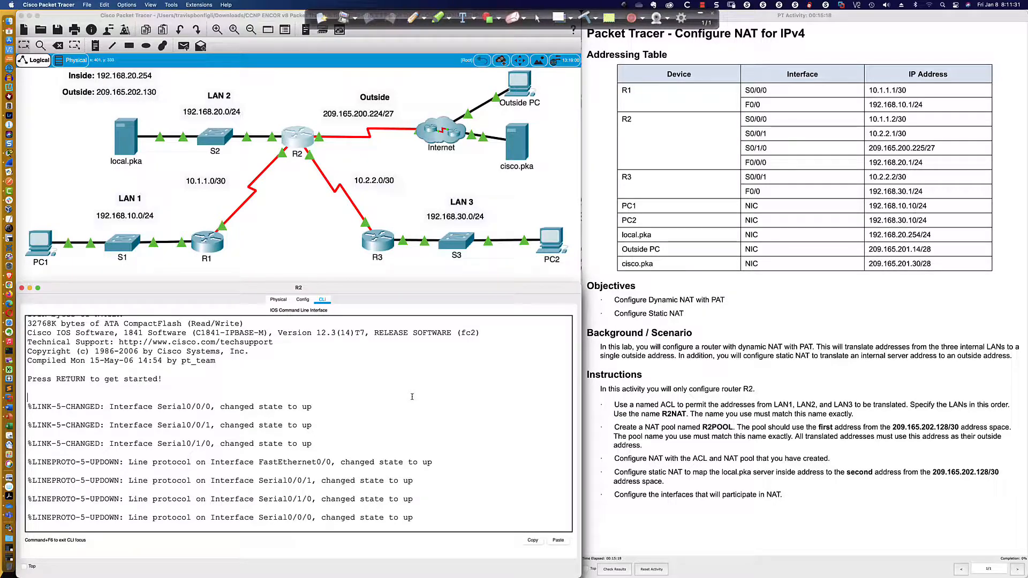
{"action": "key", "text": "Return"}
{"action": "key", "text": "Return"}
{"action": "key", "text": "Return"}
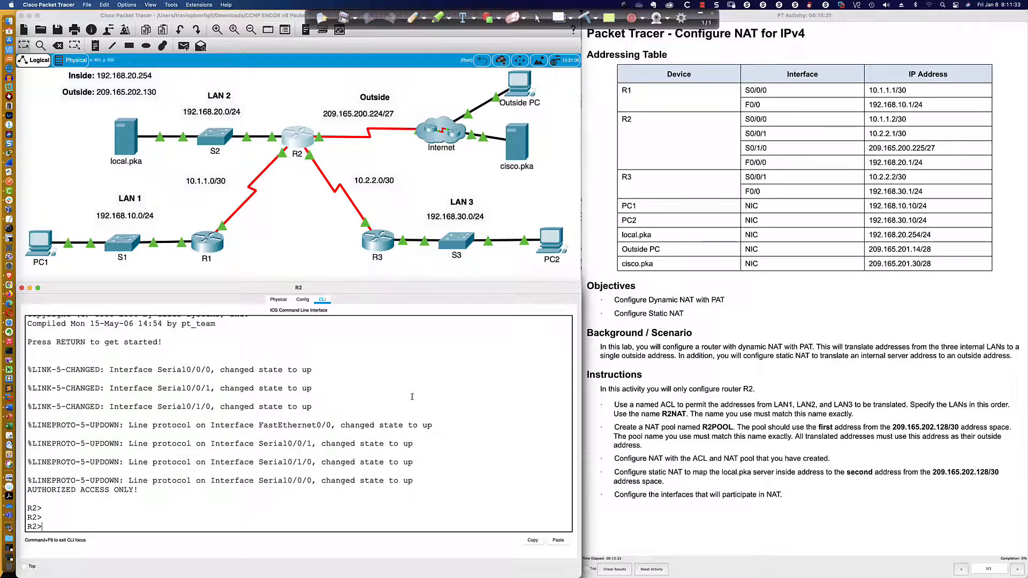
{"action": "type", "text": "en"}
{"action": "key", "text": "Return"}
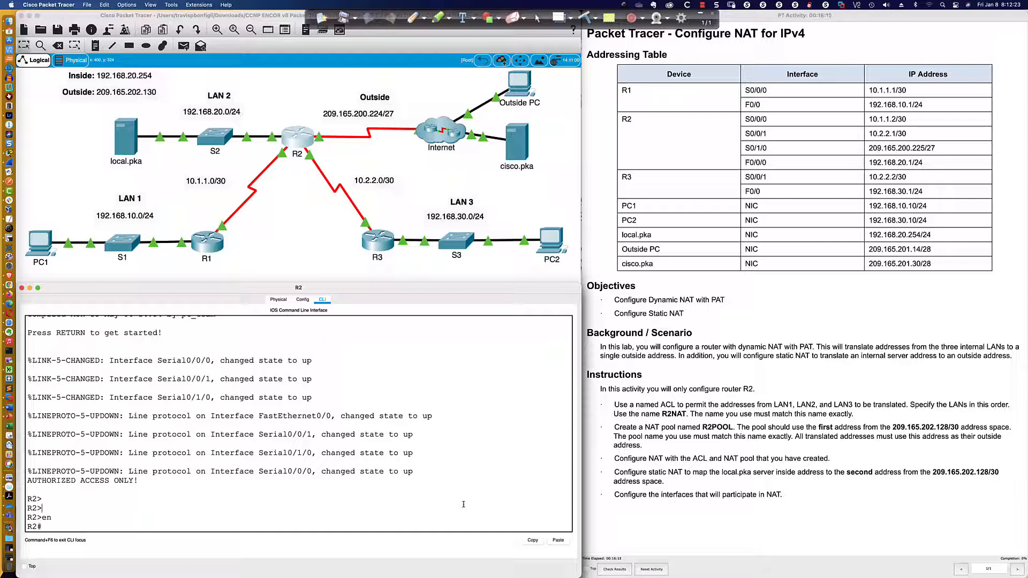
{"action": "type", "text": "con ft"}
{"action": "key", "text": "Return"}
{"action": "type", "text": "conf t"}
{"action": "key", "text": "Return"}
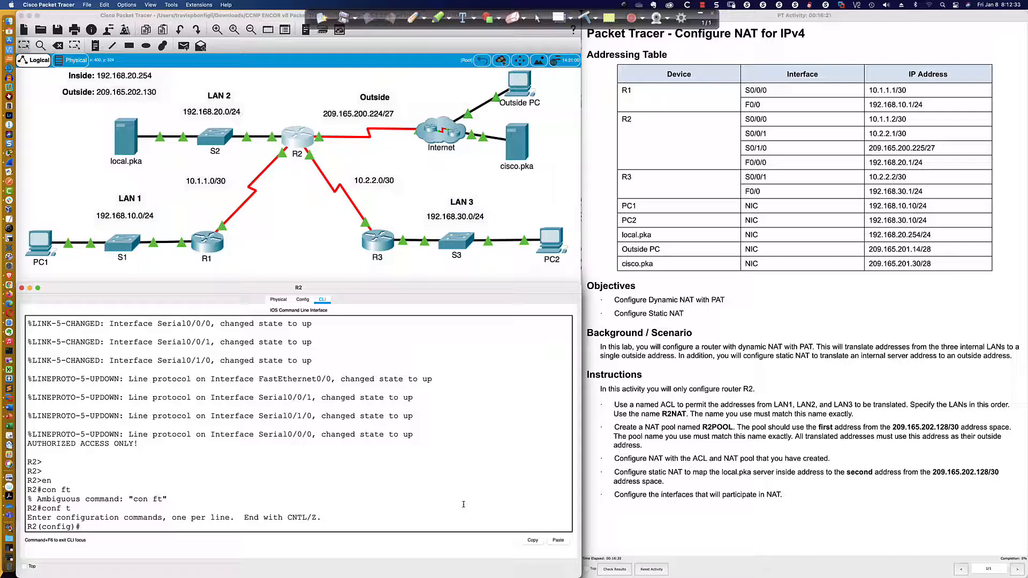
- Create a standard named IP access list called R2NAT on R2
{"action": "type", "text": "ip access"}
{"action": "key", "text": "Tab"}
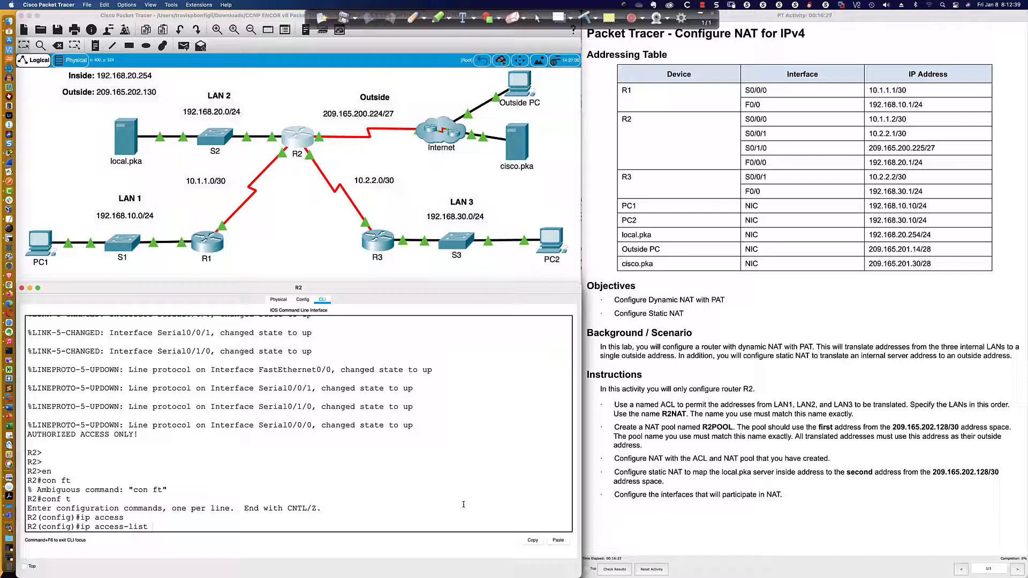
{"action": "type", "text": "st"}
{"action": "key", "text": "Tab"}
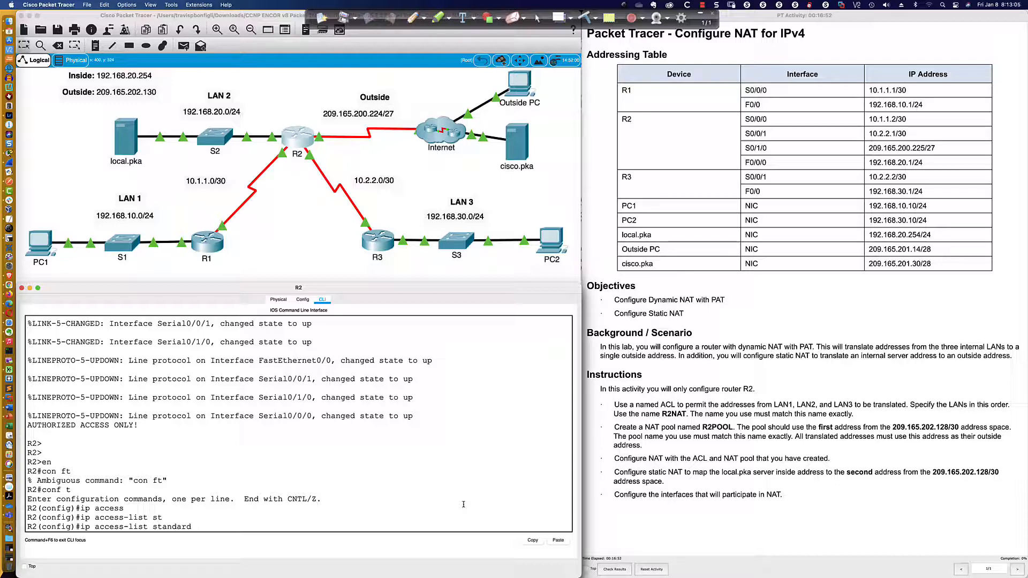
{"action": "type", "text": "R2NAT"}
{"action": "key", "text": "Return"}
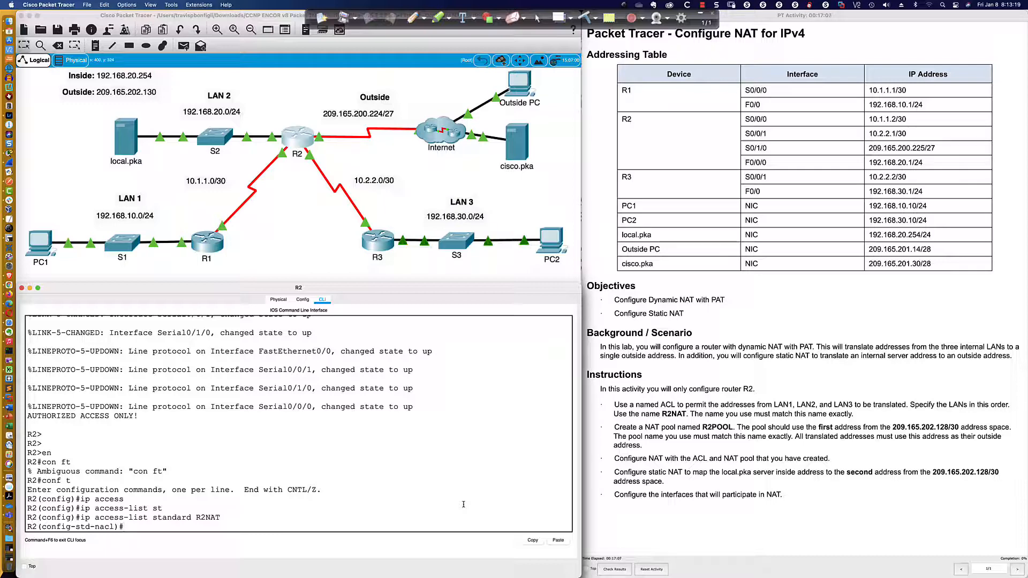
- Add an R2NAT entry permitting LAN 1, network 192.168.10.0 with wildcard mask 0.0.0.255
{"action": "type", "text": "permit"}
{"action": "key", "text": "Tab"}
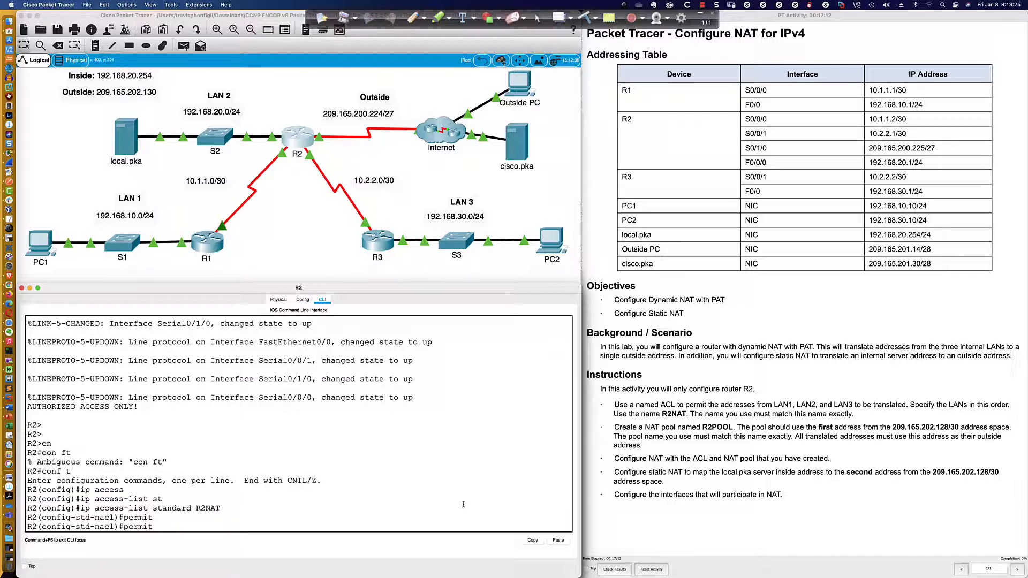
{"action": "type", "text": "192.168.10.0 0.0.0.255"}
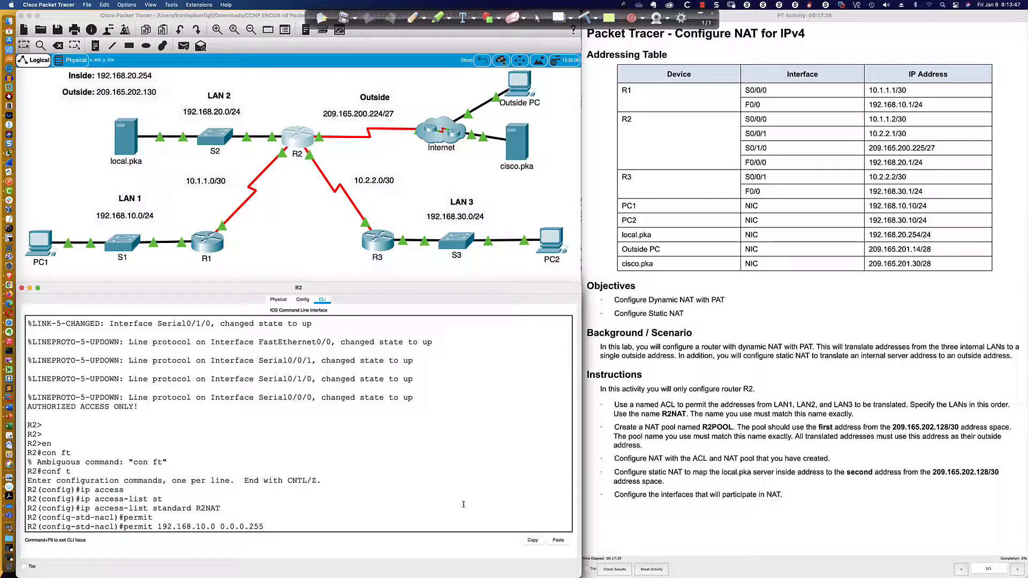
{"action": "key", "text": "Return"}
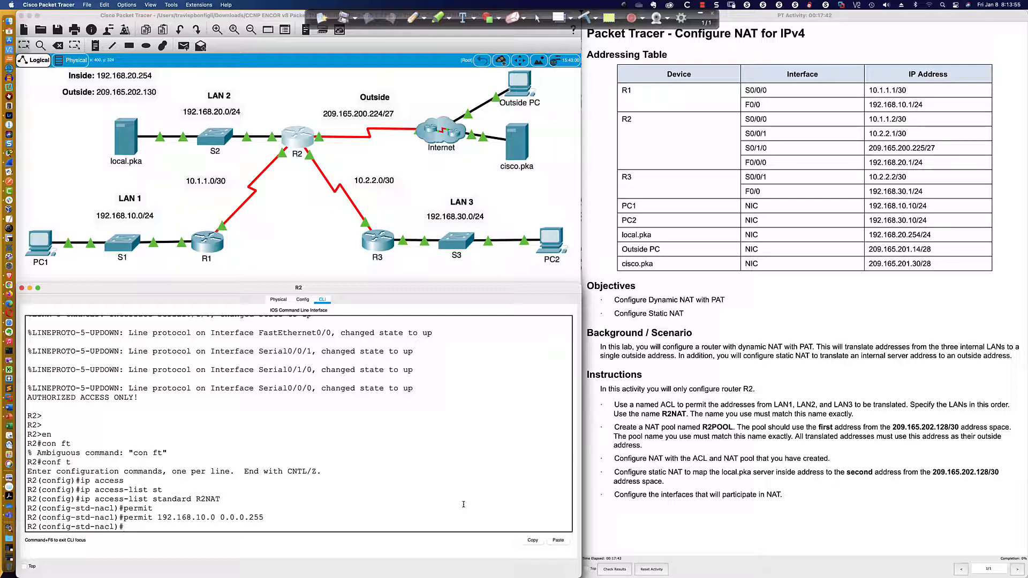
- Reuse the previous permit command to allow LAN 2, network 192.168.20.0 with wildcard mask 0.0.0.255
{"action": "key", "text": "Up"}
{"action": "key", "text": "Left"}
{"action": "key", "text": "Left"}
{"action": "key", "text": "Left"}
{"action": "key", "text": "Left"}
{"action": "key", "text": "Left"}
{"action": "key", "text": "Left"}
{"action": "key", "text": "Left"}
{"action": "key", "text": "Left"}
{"action": "key", "text": "Left"}
{"action": "key", "text": "Left"}
{"action": "key", "text": "Left"}
{"action": "key", "text": "Left"}
{"action": "key", "text": "Left"}
{"action": "key", "text": "BackSpace"}
{"action": "type", "text": "2"}
{"action": "key", "text": "Return"}
- Reuse the permit command to allow LAN 3, network 192.168.30.0 with wildcard mask 0.0.0.255
{"action": "key", "text": "Up"}
{"action": "key", "text": "Left"}
{"action": "key", "text": "Left"}
{"action": "key", "text": "Left"}
{"action": "key", "text": "Left"}
{"action": "key", "text": "Left"}
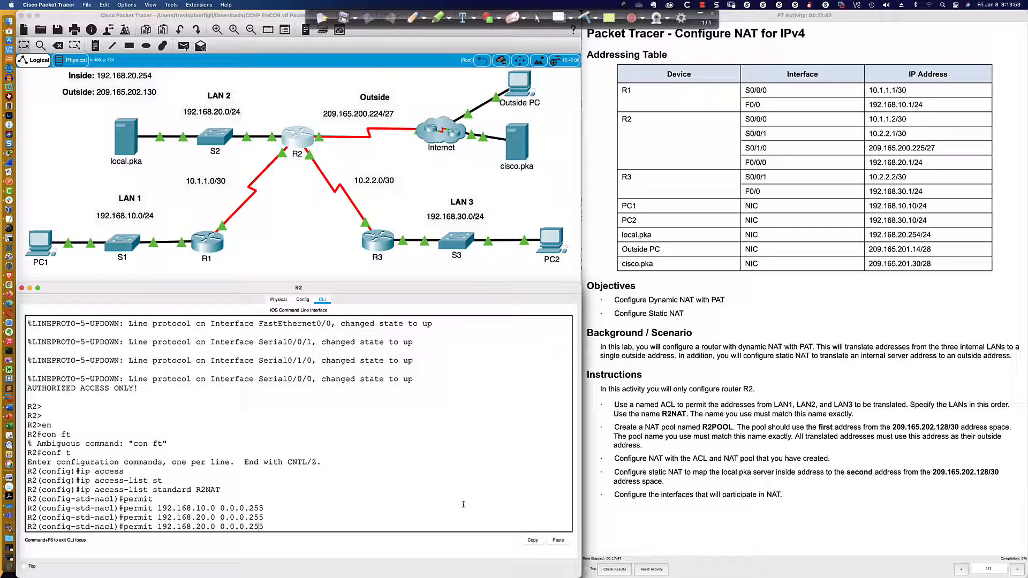
{"action": "key", "text": "Left"}
{"action": "key", "text": "Left"}
{"action": "key", "text": "Left"}
{"action": "key", "text": "Left"}
{"action": "key", "text": "Left"}
{"action": "key", "text": "Left"}
{"action": "key", "text": "BackSpace"}
{"action": "type", "text": "3"}
{"action": "key", "text": "Return"}
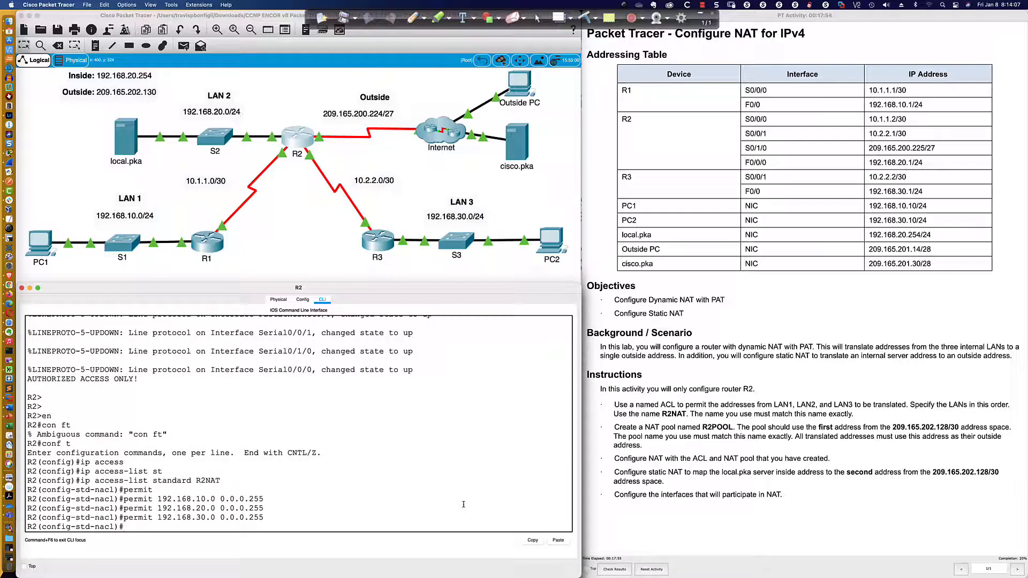
- Exit access list configuration and return to R2's global configuration mode
{"action": "left_click", "coordinate": [436, 464]}
{"action": "type", "text": "exit"}
{"action": "key", "text": "Return"}
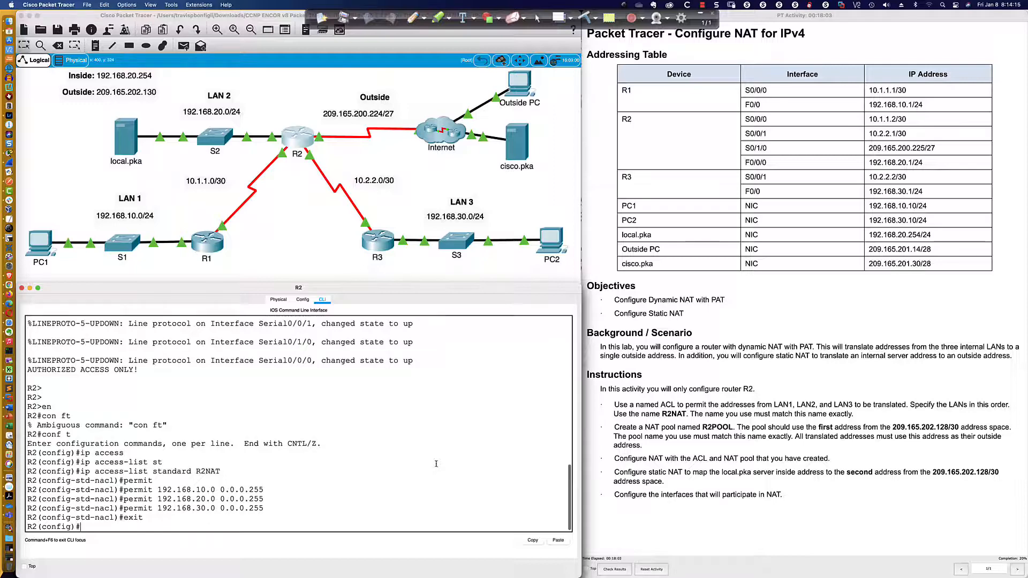
{"action": "key", "text": "Return"}
{"action": "key", "text": "Return"}
{"action": "key", "text": "Return"}
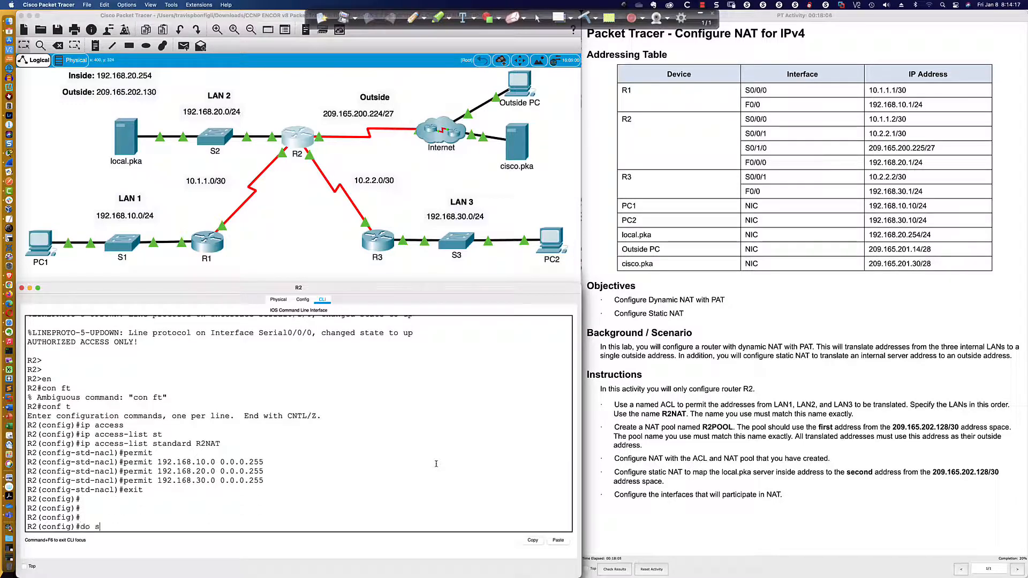
- Display R2's access lists from global configuration mode with do sh access-list
{"action": "type", "text": "do si"}
{"action": "key", "text": "BackSpace"}
{"action": "type", "text": "h access-list"}
{"action": "key", "text": "Return"}
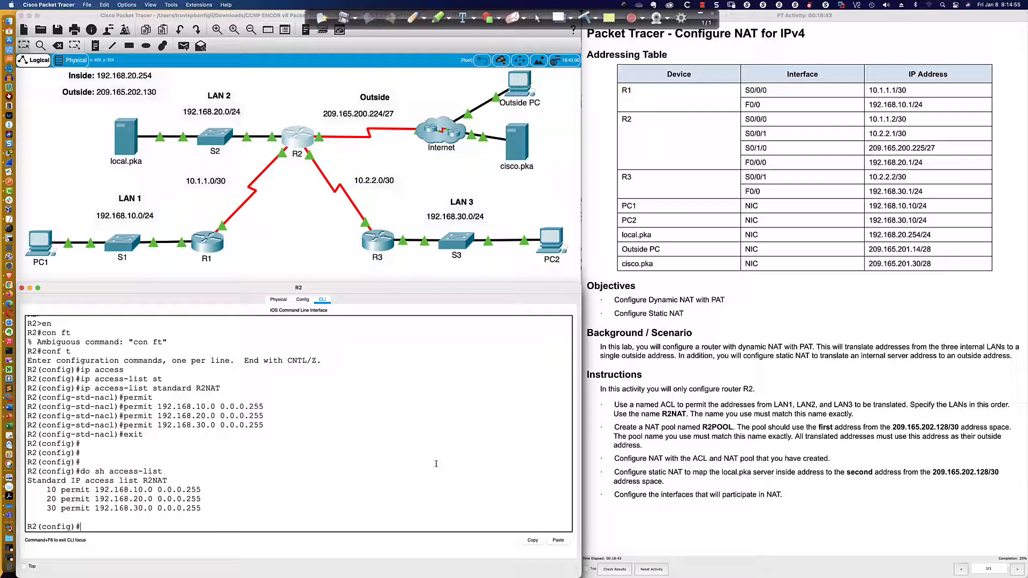
- Enter the ip nat pool R2POOL command with 209.165.202.129 as both start and end address, checking the context help for each argument
{"action": "type", "text": "ip nat pool ?"}
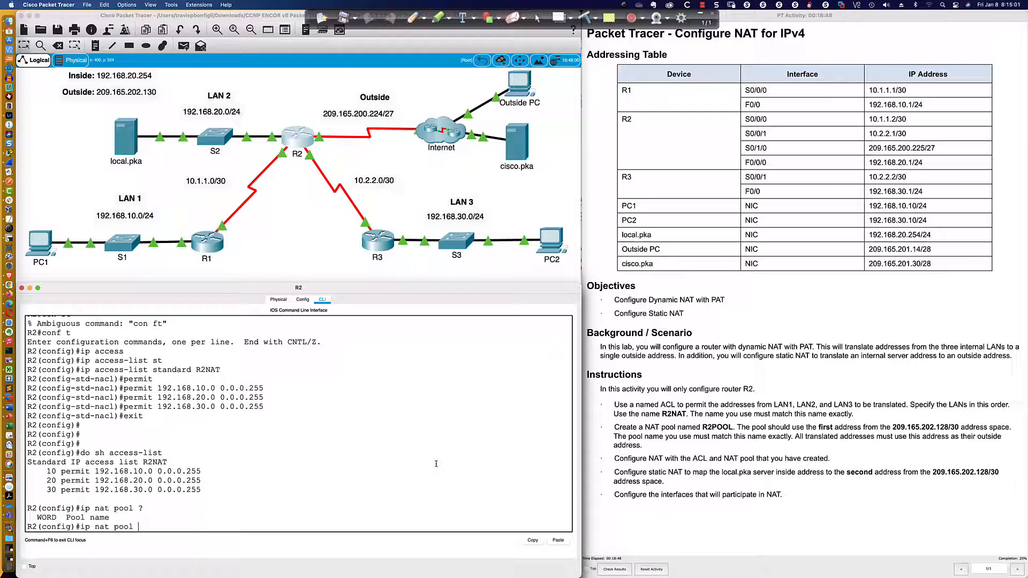
{"action": "type", "text": "R2POOL ?"}
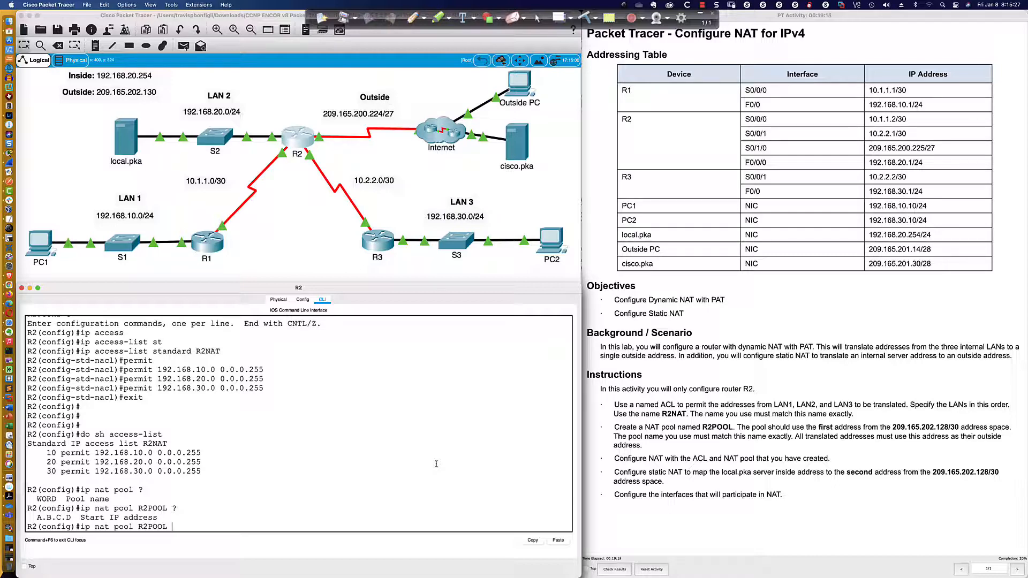
{"action": "type", "text": "209.165.202.129 ?"}
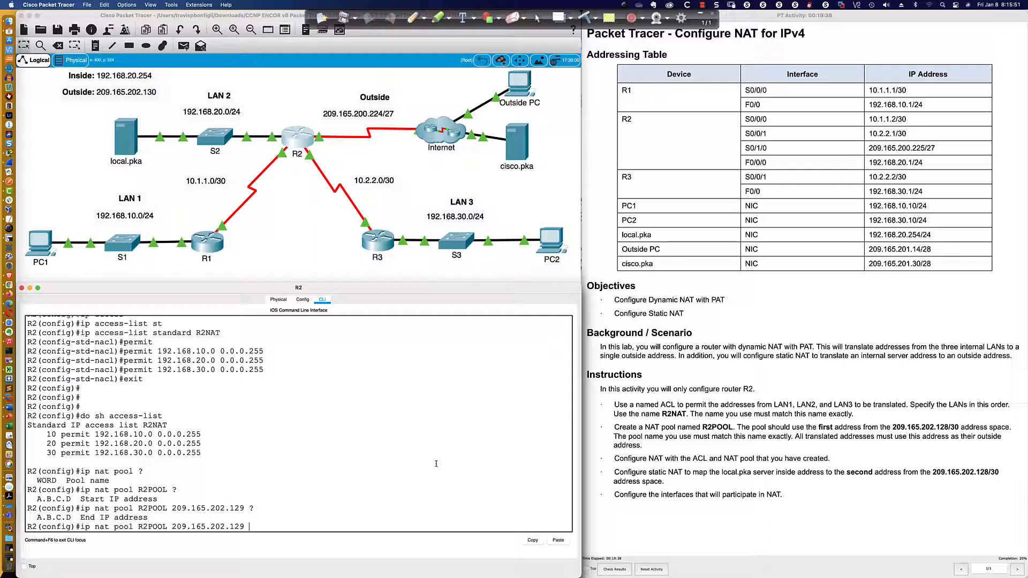
{"action": "type", "text": "209.165.202.129"}
{"action": "key", "text": "BackSpace"}
{"action": "key", "text": "BackSpace"}
{"action": "type", "text": "30"}
{"action": "key", "text": "BackSpace"}
{"action": "key", "text": "BackSpace"}
{"action": "type", "text": "?"}
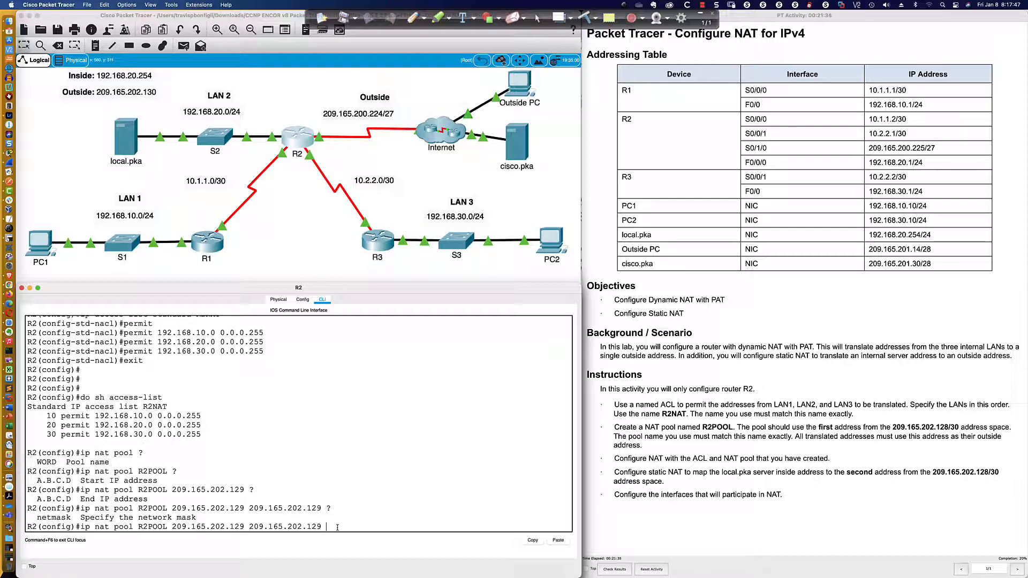
- Complete the R2POOL command with netmask 255.255.255.252 and run it to create the NAT pool
{"action": "type", "text": "net"}
{"action": "key", "text": "Tab"}
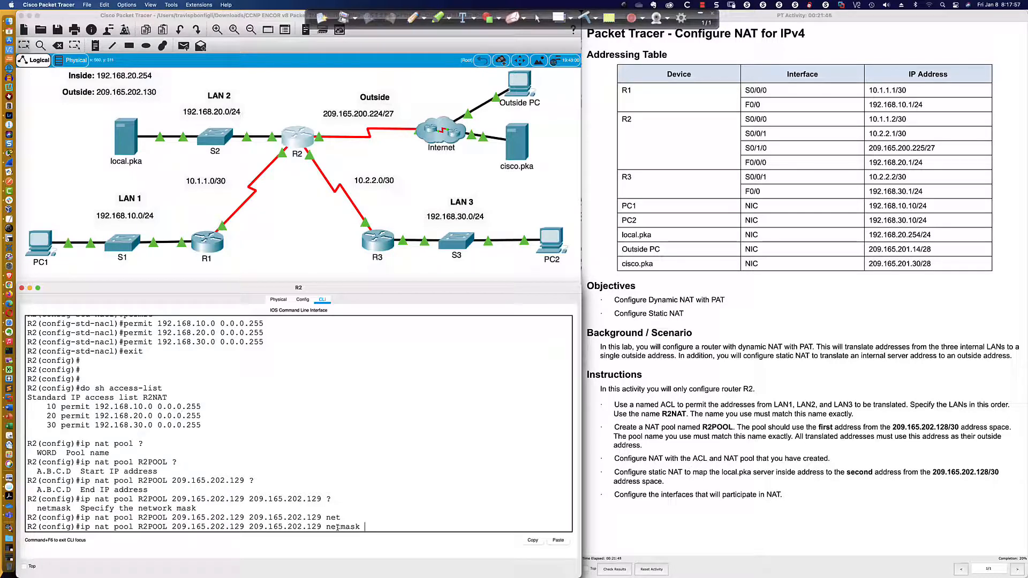
{"action": "type", "text": "255.255.255.252"}
{"action": "left_click_drag", "start_coordinate": [38, 509], "coordinate": [197, 509]}
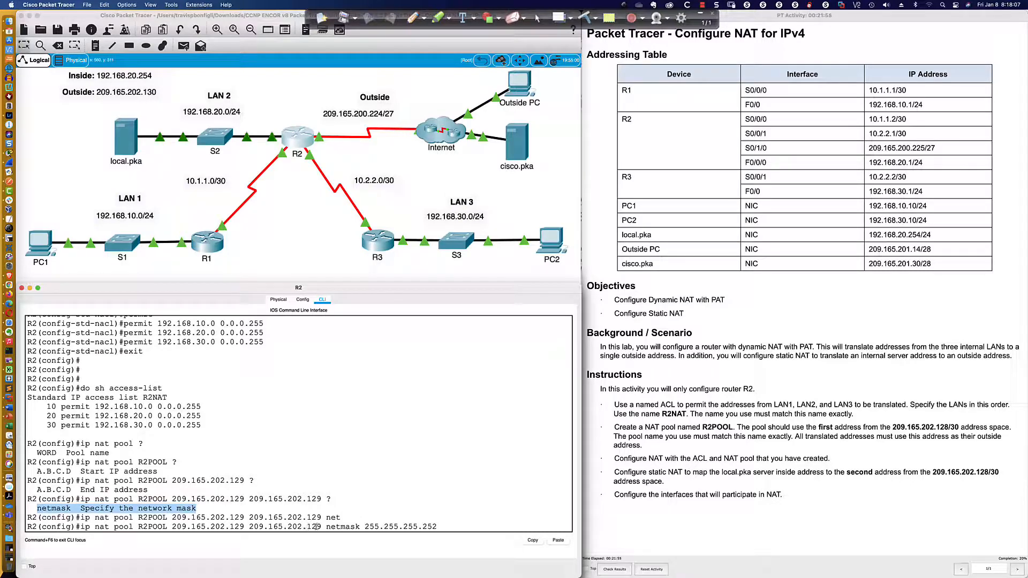
{"action": "left_click_drag", "start_coordinate": [325, 527], "coordinate": [362, 527]}
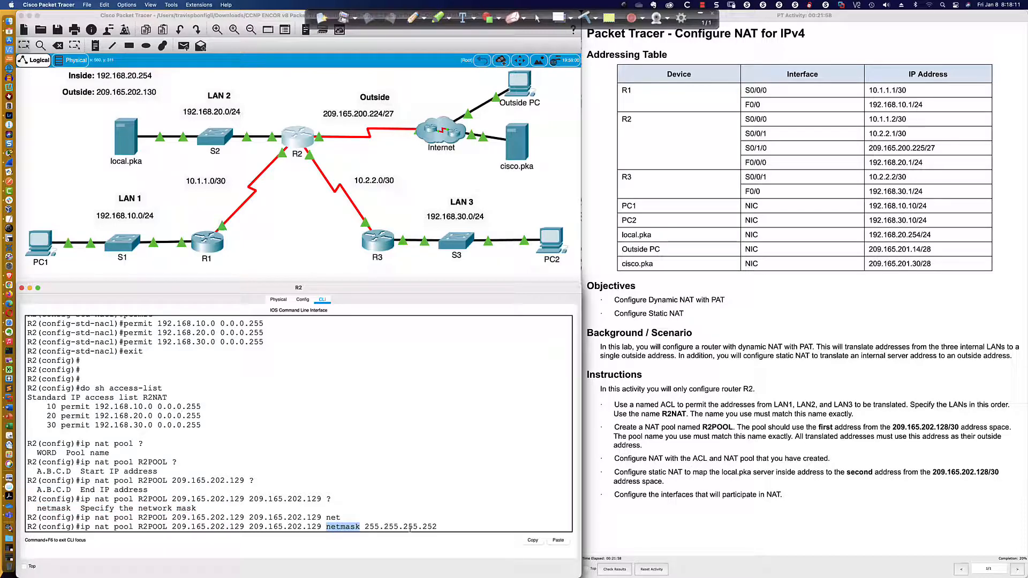
{"action": "left_click", "coordinate": [445, 527]}
{"action": "key", "text": "Return"}
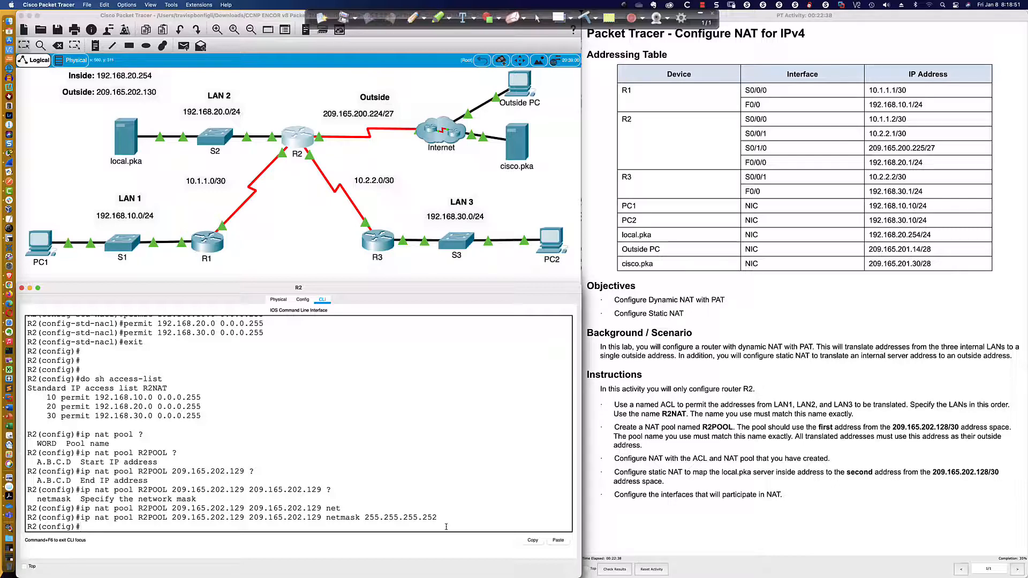
- Examine the networks permitted by R2NAT and the R2POOL start and end addresses, temporarily highlighting each of them
{"action": "left_click_drag", "start_coordinate": [95, 398], "coordinate": [208, 412]}
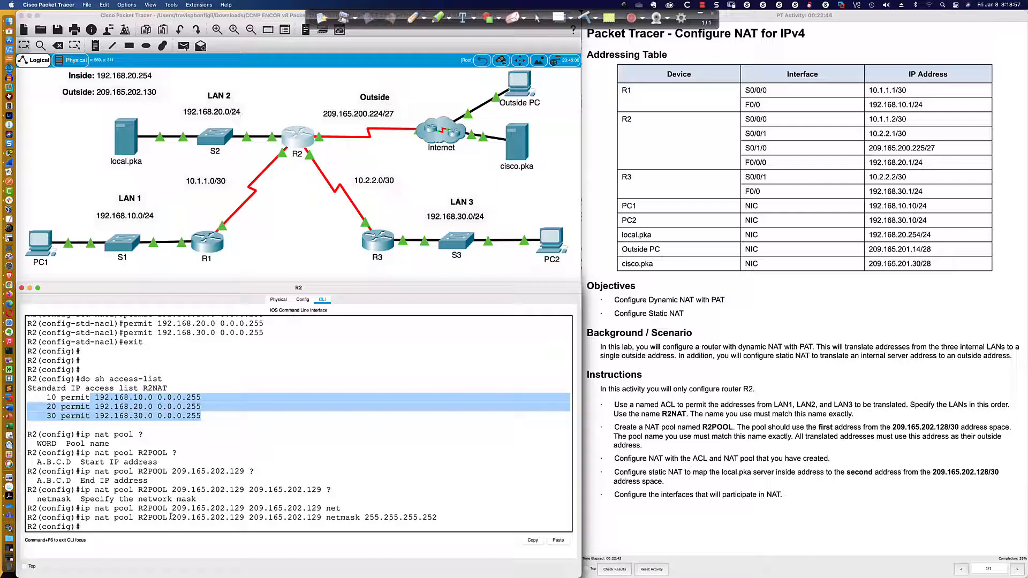
{"action": "left_click_drag", "start_coordinate": [172, 517], "coordinate": [322, 517]}
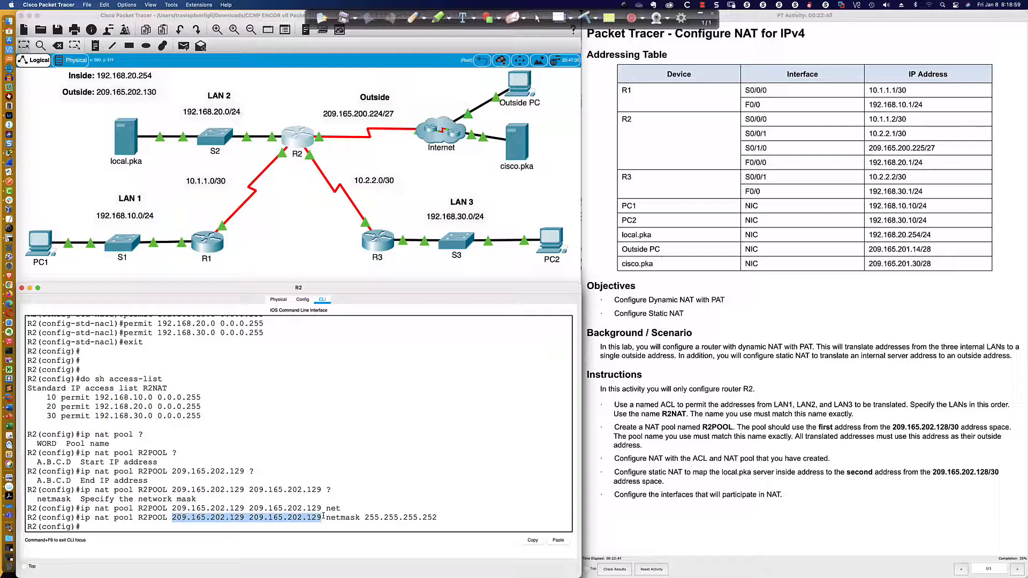
{"action": "left_click", "coordinate": [379, 528]}
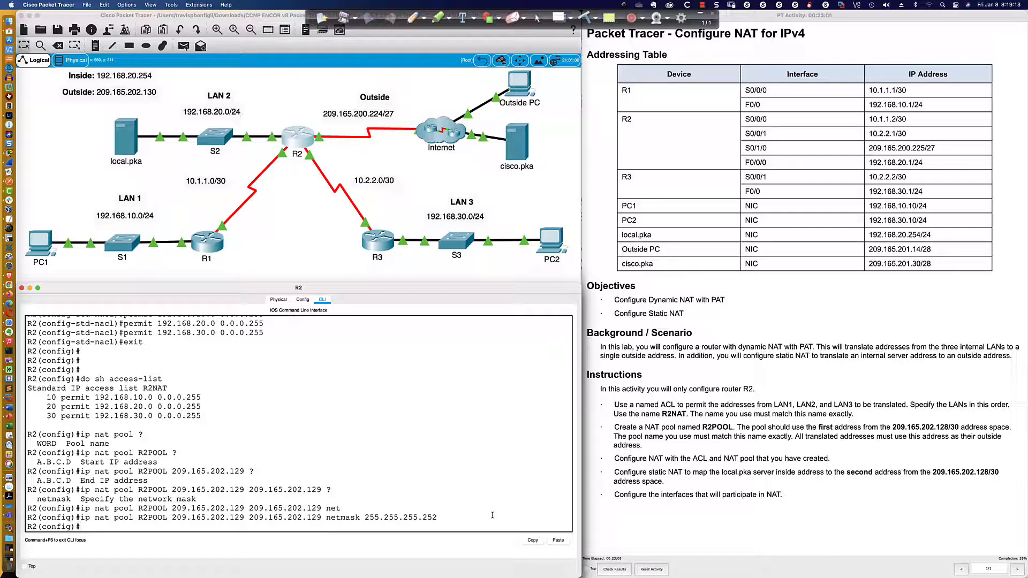
{"action": "scroll", "coordinate": [253, 484], "scroll_direction": "up", "scroll_amount": 10}
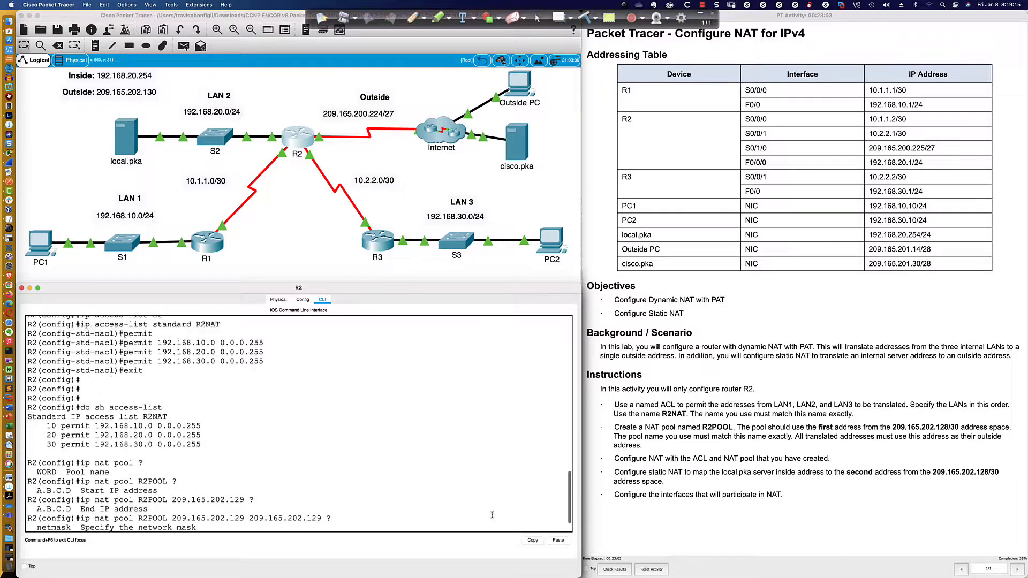
{"action": "scroll", "coordinate": [254, 484], "scroll_direction": "down", "scroll_amount": 10}
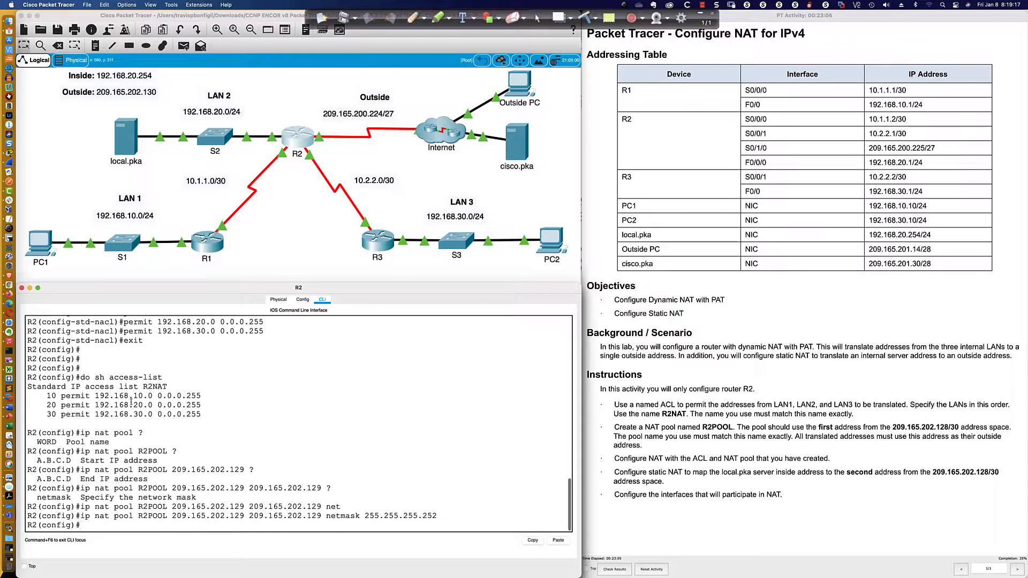
{"action": "left_click_drag", "start_coordinate": [123, 396], "coordinate": [207, 396]}
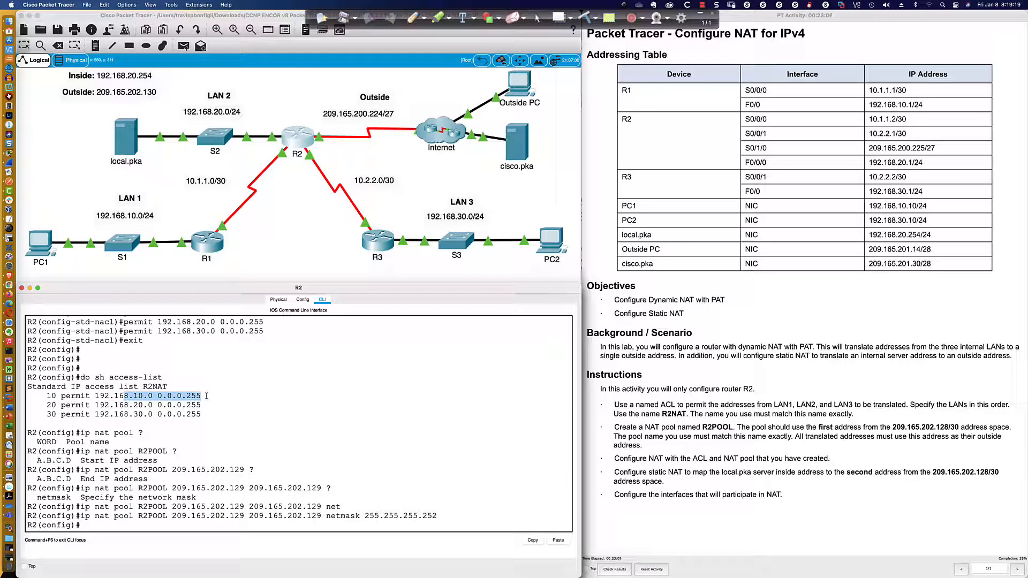
{"action": "left_click_drag", "start_coordinate": [124, 404], "coordinate": [200, 405]}
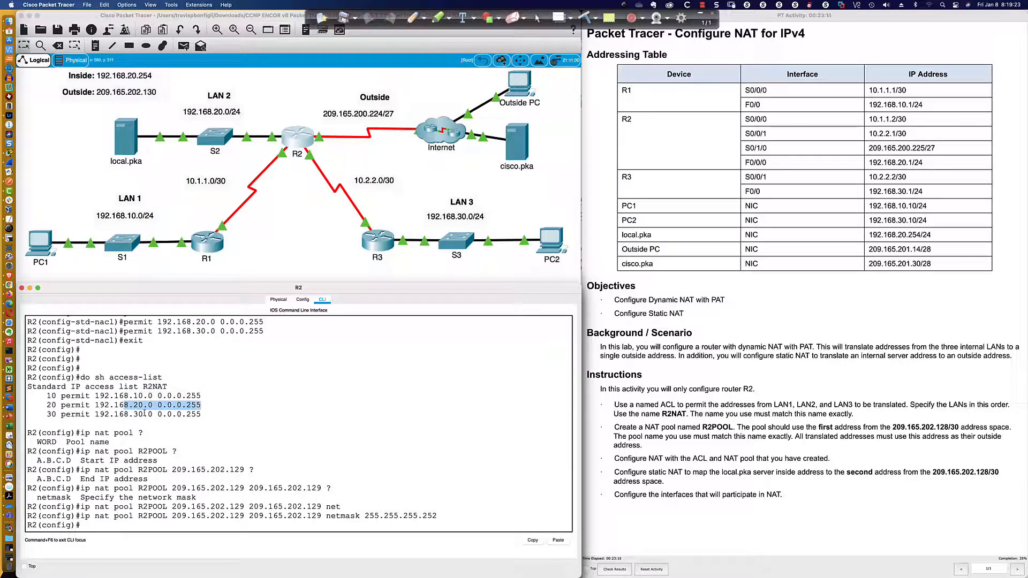
{"action": "left_click_drag", "start_coordinate": [129, 414], "coordinate": [194, 414]}
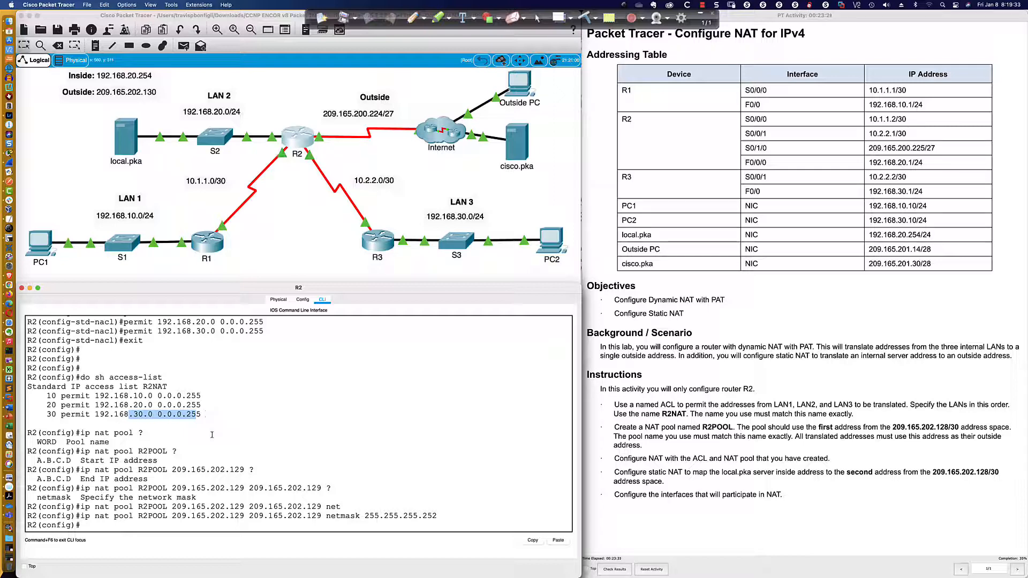
{"action": "left_click_drag", "start_coordinate": [172, 515], "coordinate": [321, 517]}
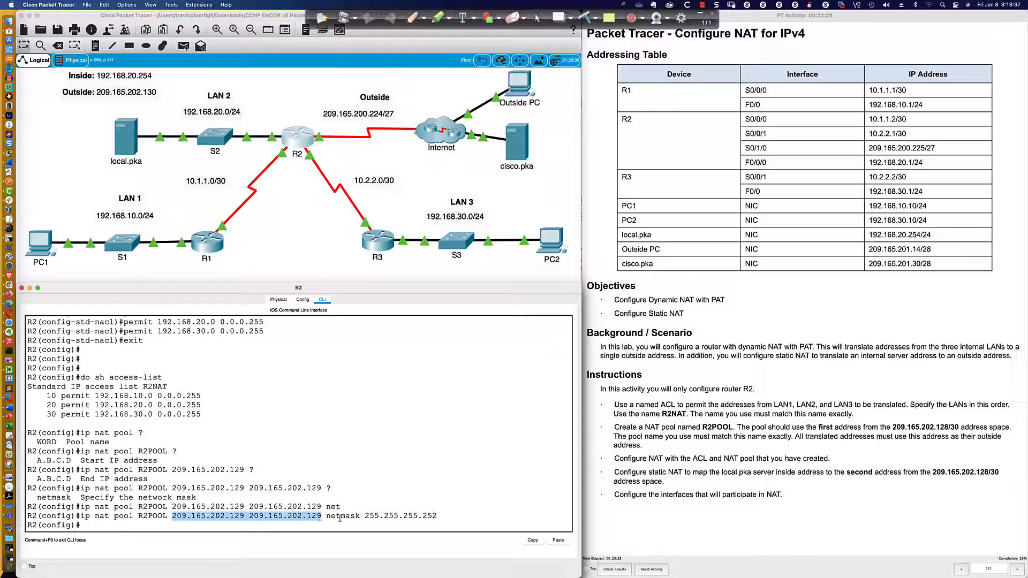
- Review the start and end addresses in the executed R2POOL command and clear the highlight
{"action": "left_click", "coordinate": [236, 519]}
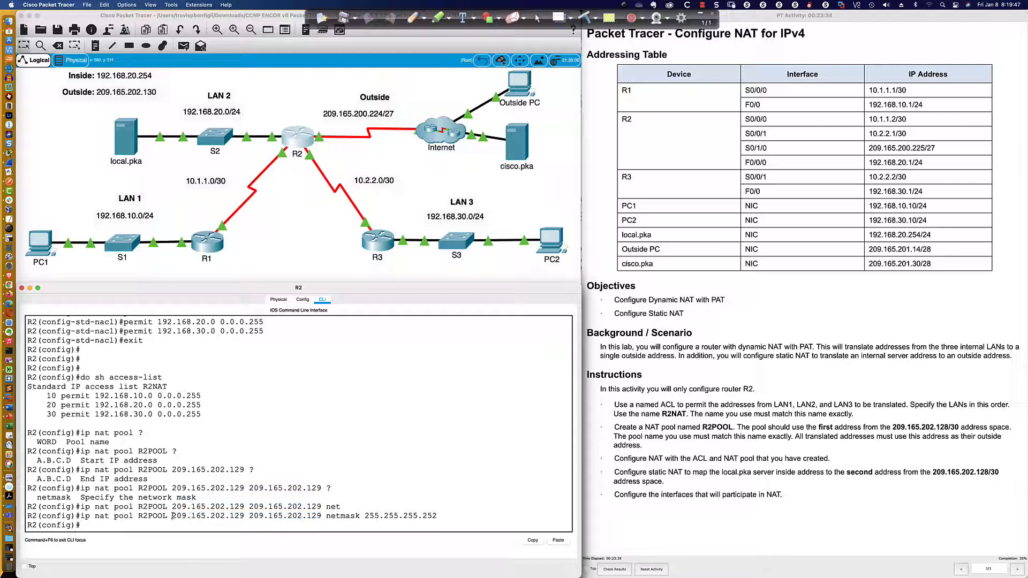
{"action": "left_click_drag", "start_coordinate": [173, 515], "coordinate": [321, 516]}
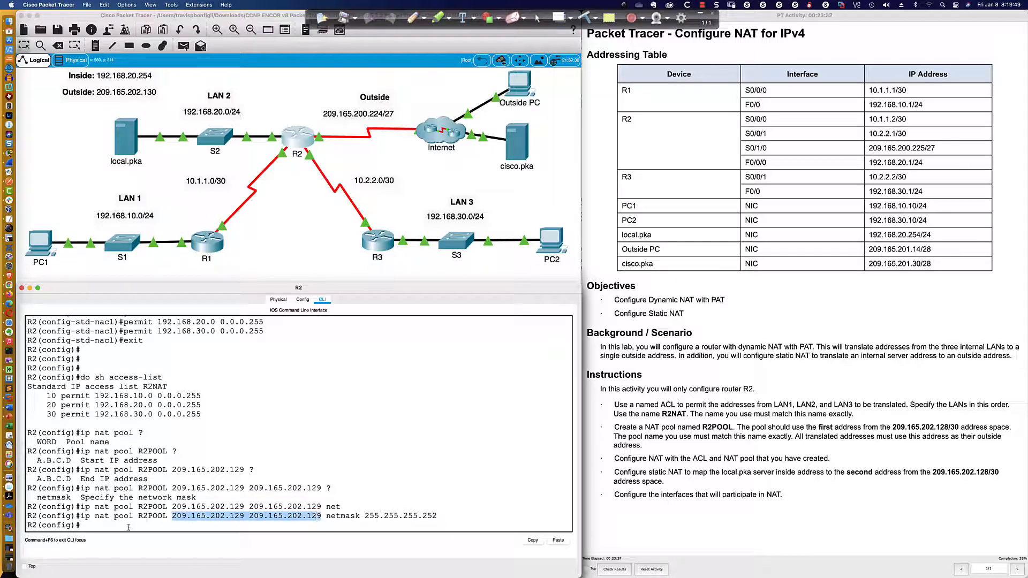
{"action": "left_click", "coordinate": [129, 528]}
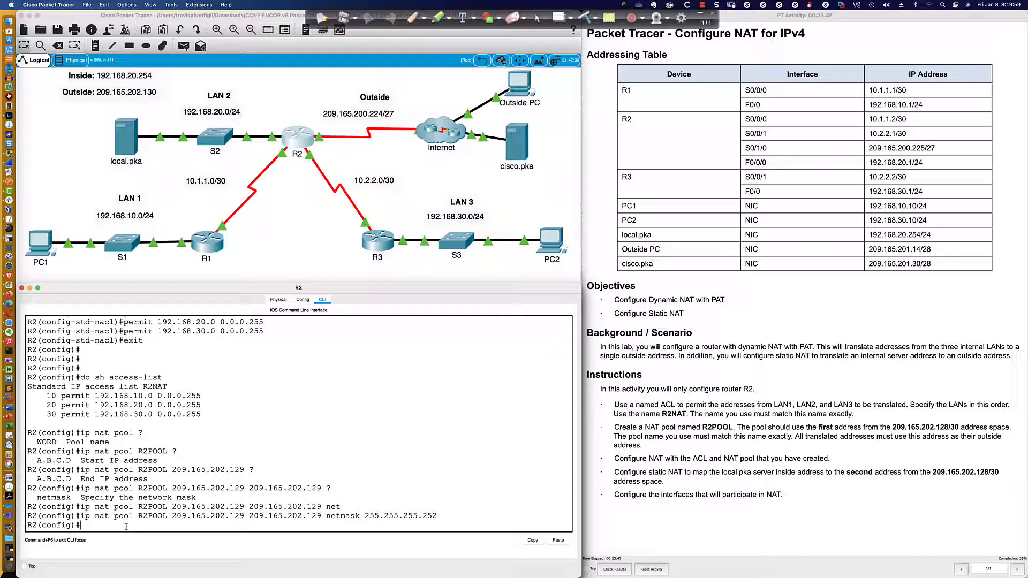
{"action": "type", "text": "ip nat source ?"}
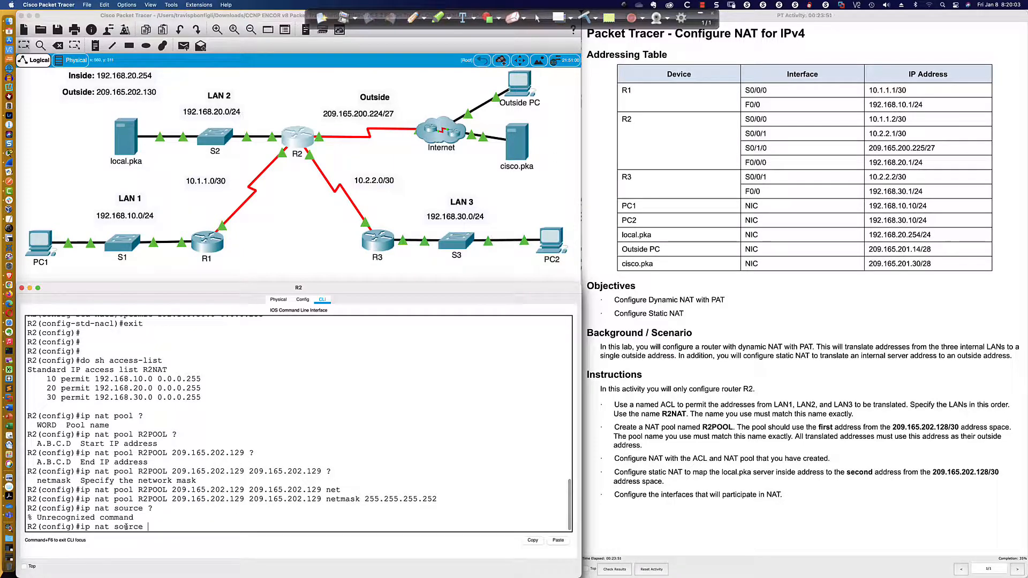
{"action": "key", "text": "BackSpace"}
{"action": "key", "text": "BackSpace"}
{"action": "key", "text": "BackSpace"}
{"action": "key", "text": "BackSpace"}
{"action": "key", "text": "BackSpace"}
{"action": "key", "text": "BackSpace"}
{"action": "key", "text": "BackSpace"}
{"action": "key", "text": "BackSpace"}
{"action": "key", "text": "BackSpace"}
{"action": "key", "text": "BackSpace"}
- Begin the command ip nat inside source, checking the context help after inside and after source
{"action": "type", "text": "at in"}
{"action": "key", "text": "Tab"}
{"action": "type", "text": "?"}
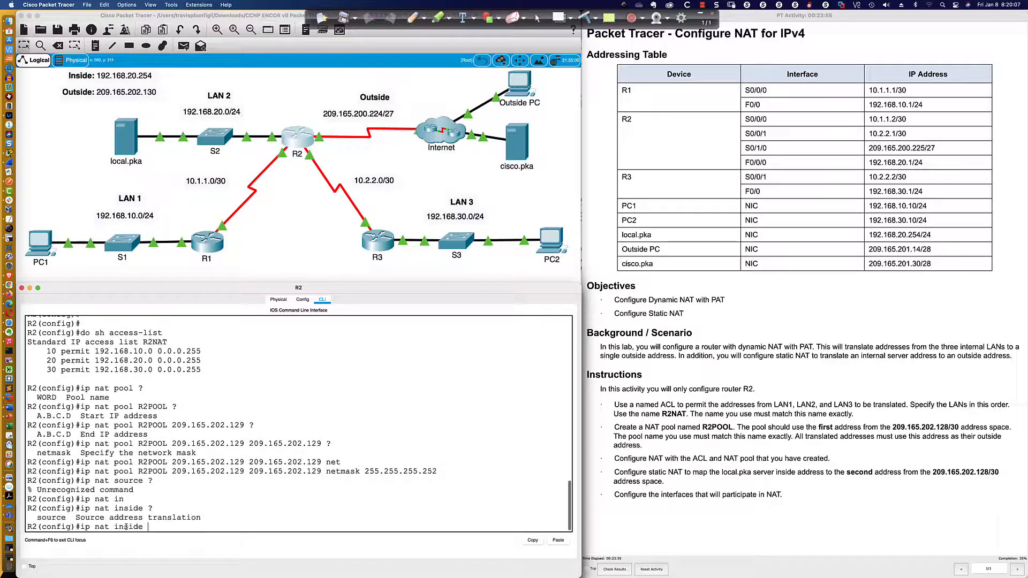
{"action": "type", "text": " sour"}
{"action": "key", "text": "Tab"}
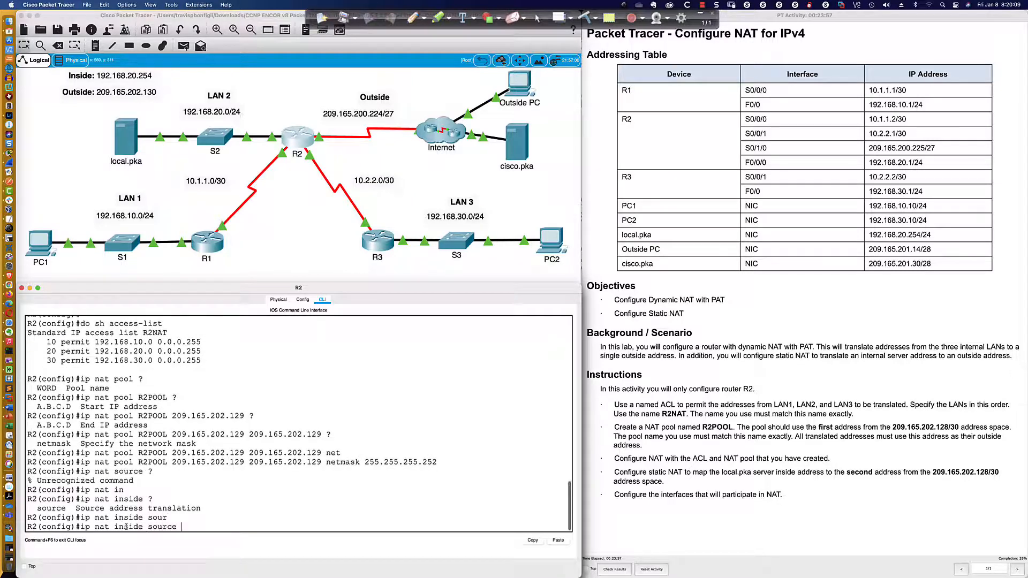
{"action": "type", "text": "?"}
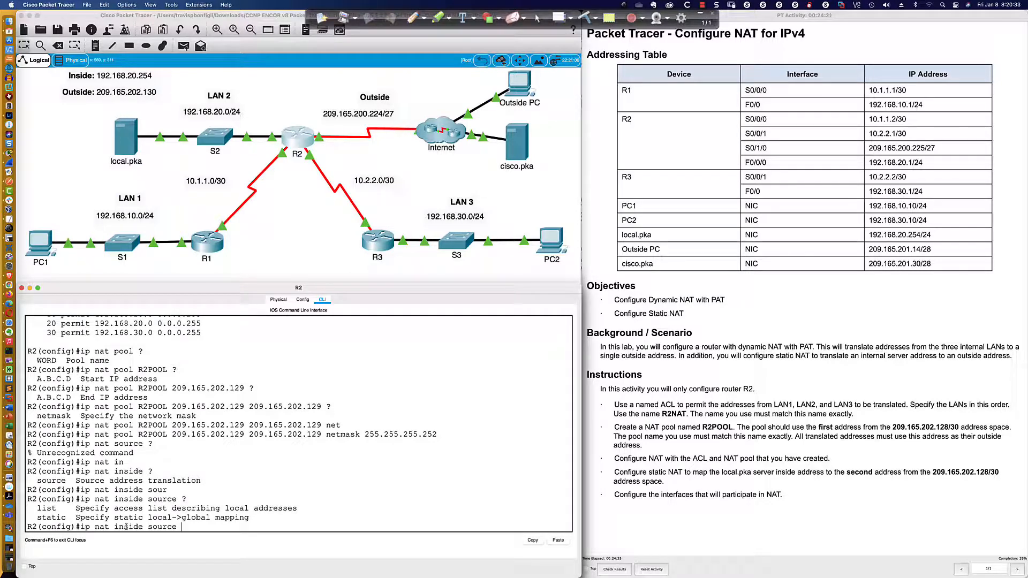
- Extend the command with list R2NAT pool R2POOL, checking the context help for each argument
{"action": "type", "text": "list ?"}
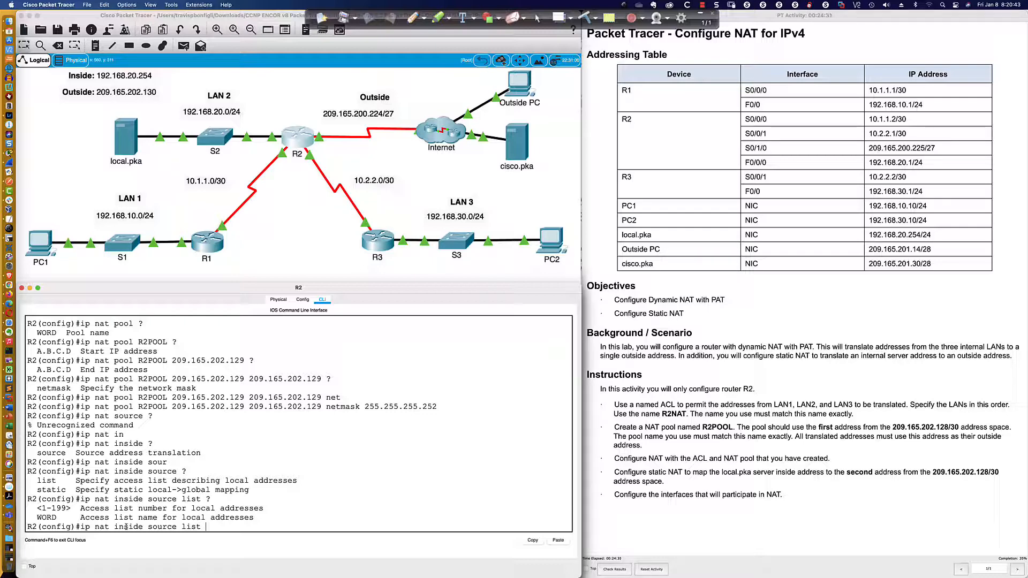
{"action": "type", "text": "R2NAT ?"}
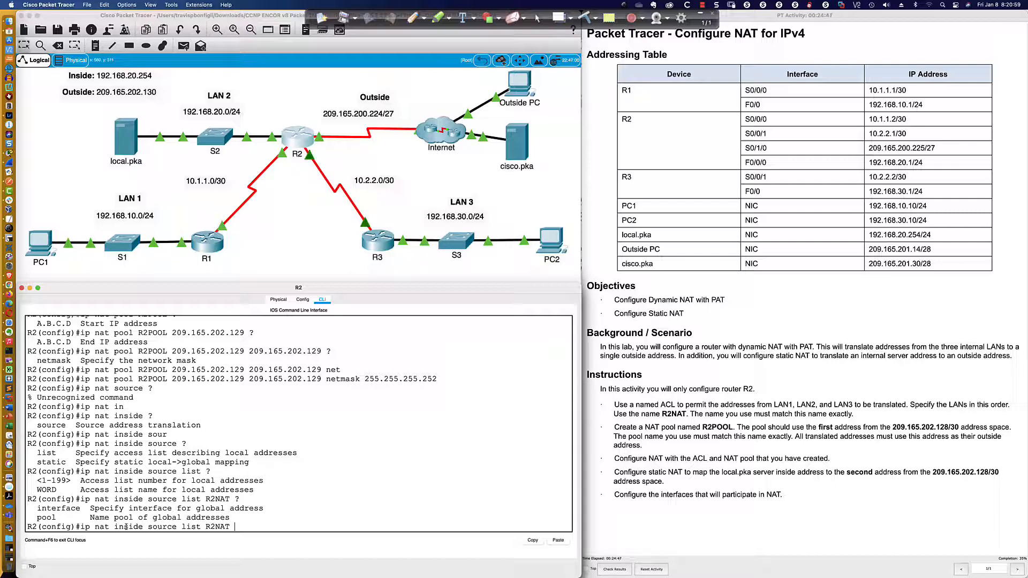
{"action": "type", "text": "pool R2POOL ?"}
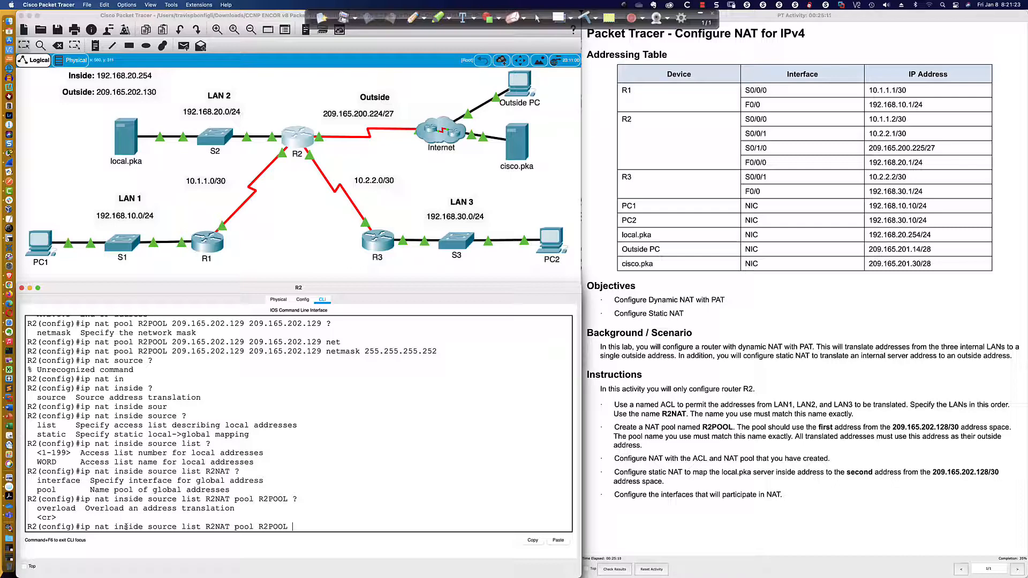
- Add the overload keyword to the R2NAT and R2POOL command and run it to enable PAT
{"action": "left_click_drag", "start_coordinate": [37, 508], "coordinate": [76, 508]}
{"action": "left_click", "coordinate": [291, 529]}
{"action": "type", "text": "over"}
{"action": "key", "text": "Tab"}
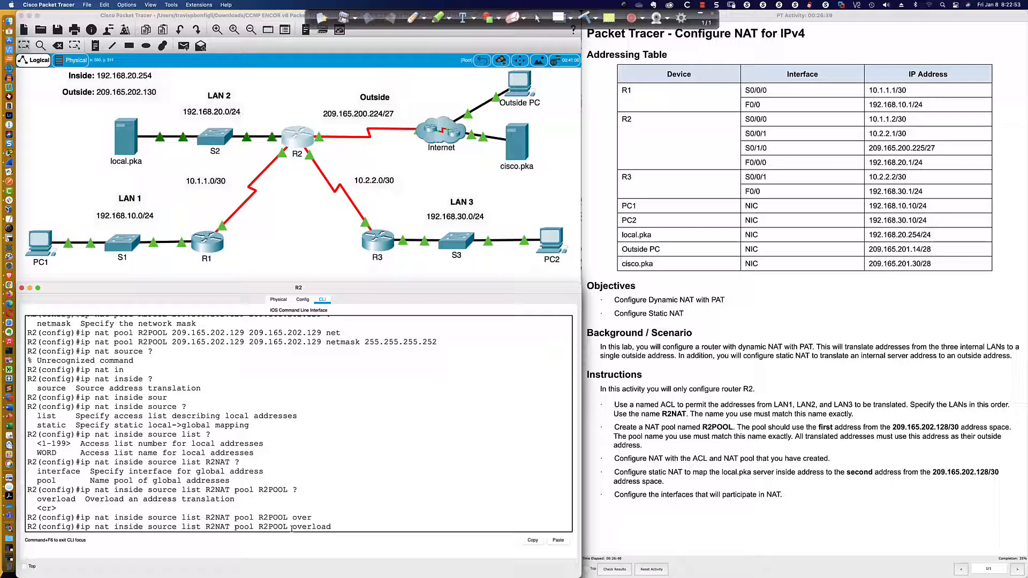
{"action": "key", "text": "Return"}
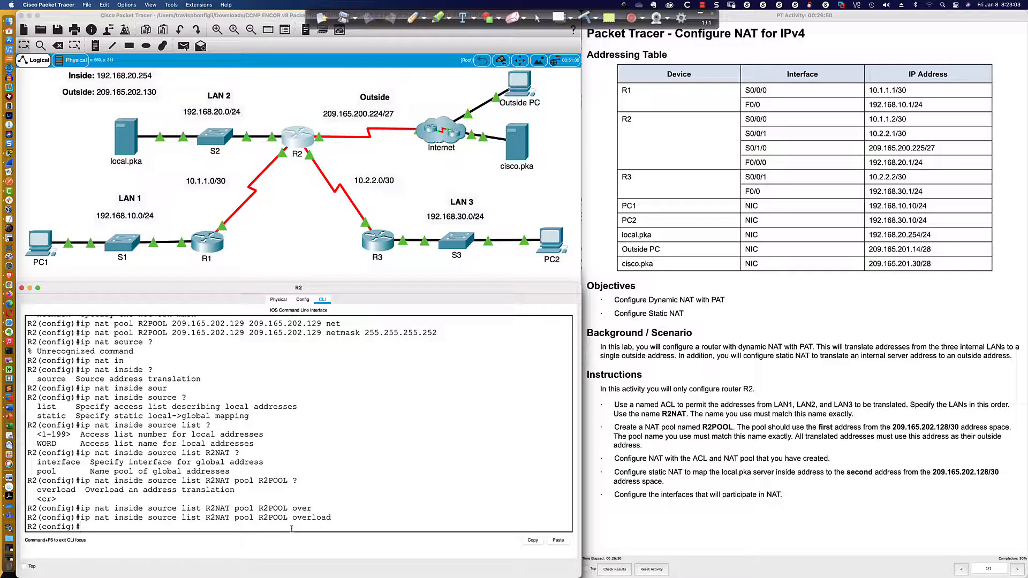
{"action": "key", "text": "Return"}
{"action": "key", "text": "Return"}
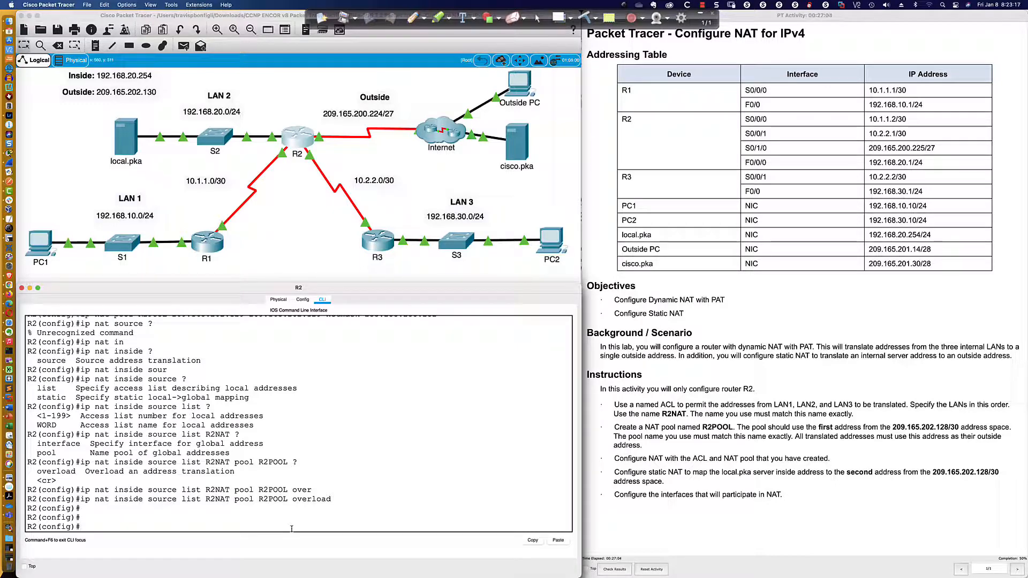
- Begin the command ip nat inside source static and check the context help for its arguments
{"action": "type", "text": "ip nat ins"}
{"action": "key", "text": "Tab"}
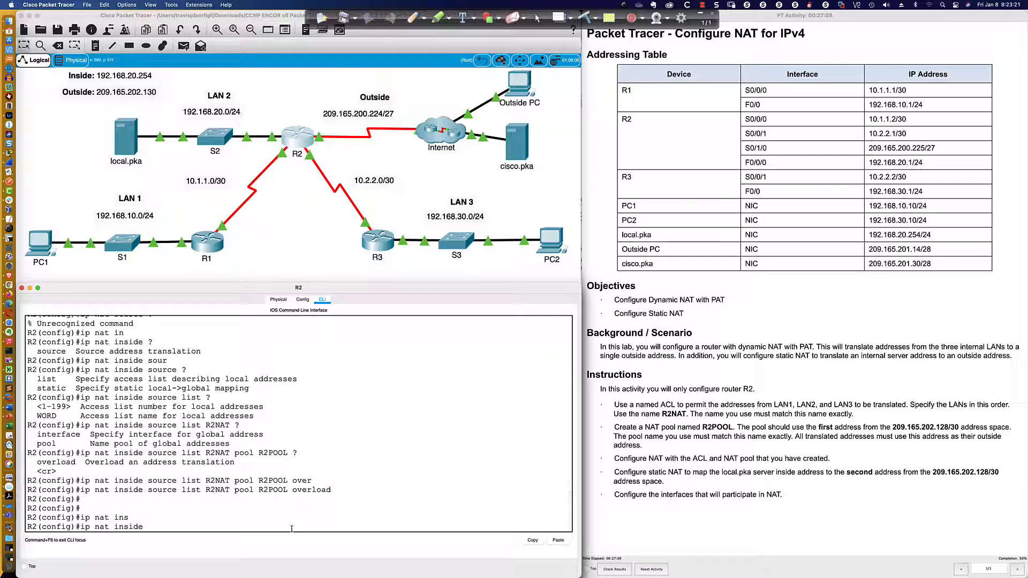
{"action": "type", "text": "sour"}
{"action": "key", "text": "Tab"}
{"action": "type", "text": "st"}
{"action": "key", "text": "Tab"}
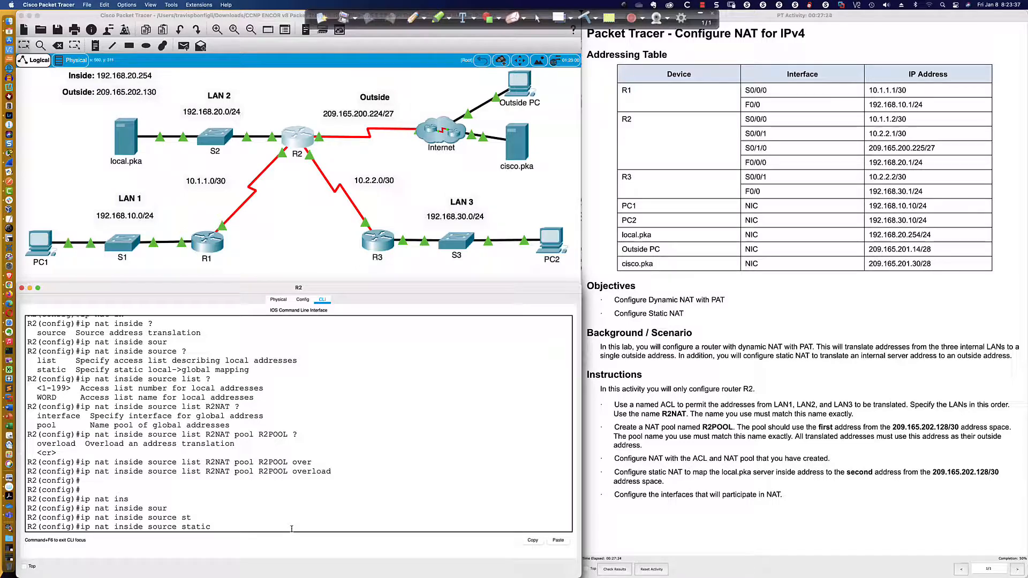
{"action": "type", "text": "?"}
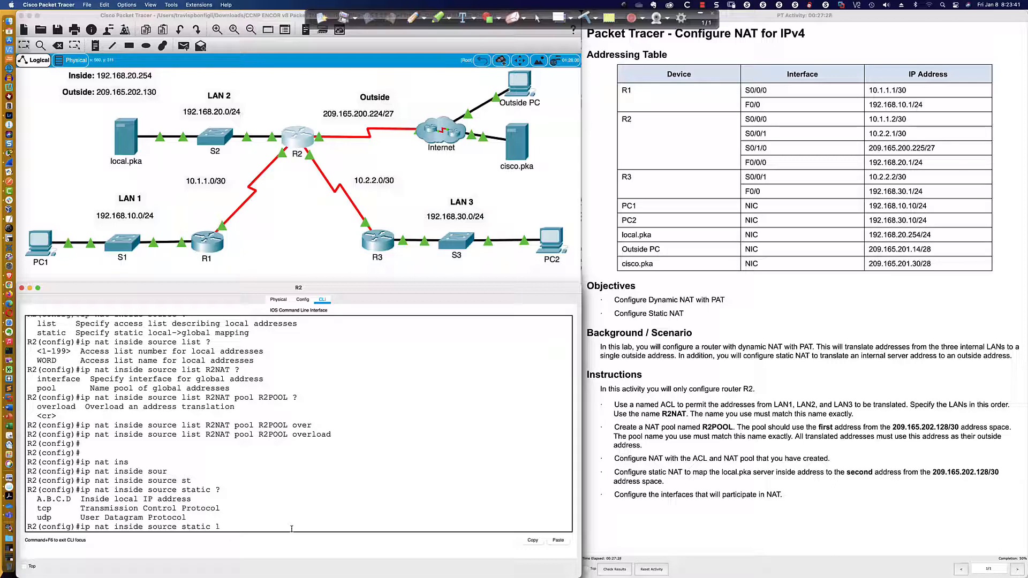
- Complete the static NAT command with local address 192.168.20.254 and global address 209.165.202.130, checking the context help, and run it
{"action": "type", "text": "192.168.20.254 ?"}
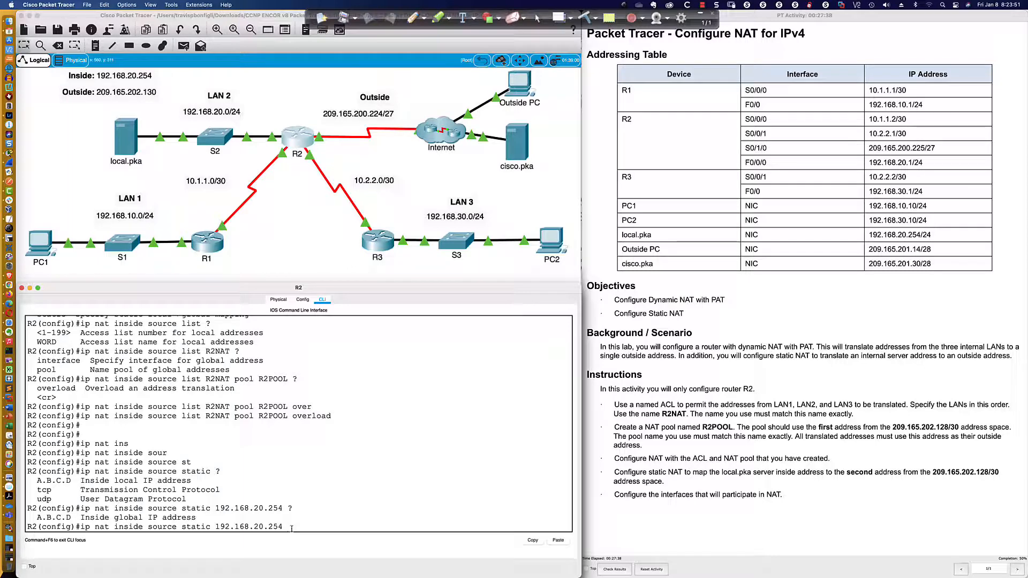
{"action": "type", "text": "209.165.202.130"}
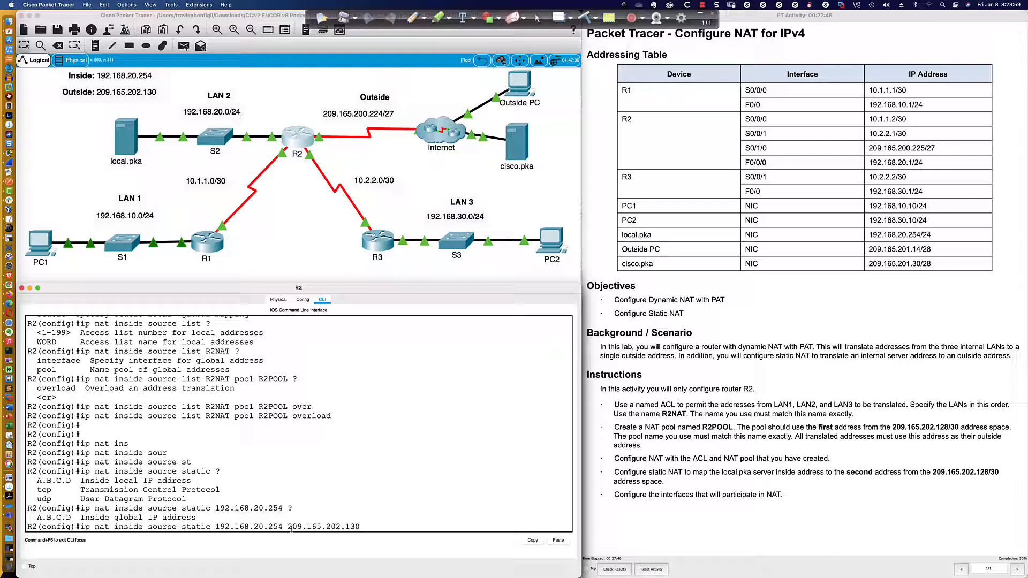
{"action": "left_click_drag", "start_coordinate": [288, 527], "coordinate": [363, 528]}
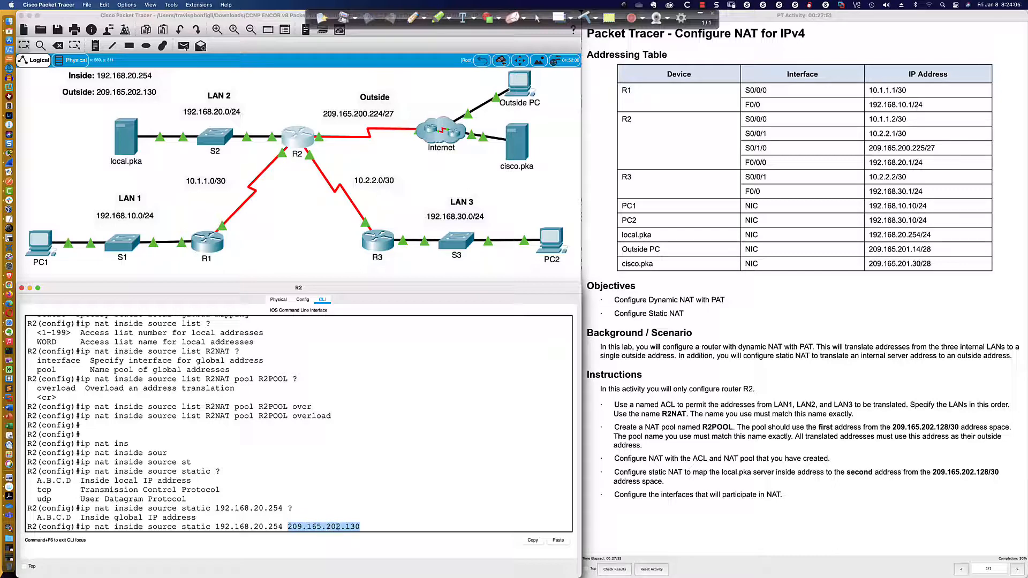
{"action": "left_click", "coordinate": [366, 528]}
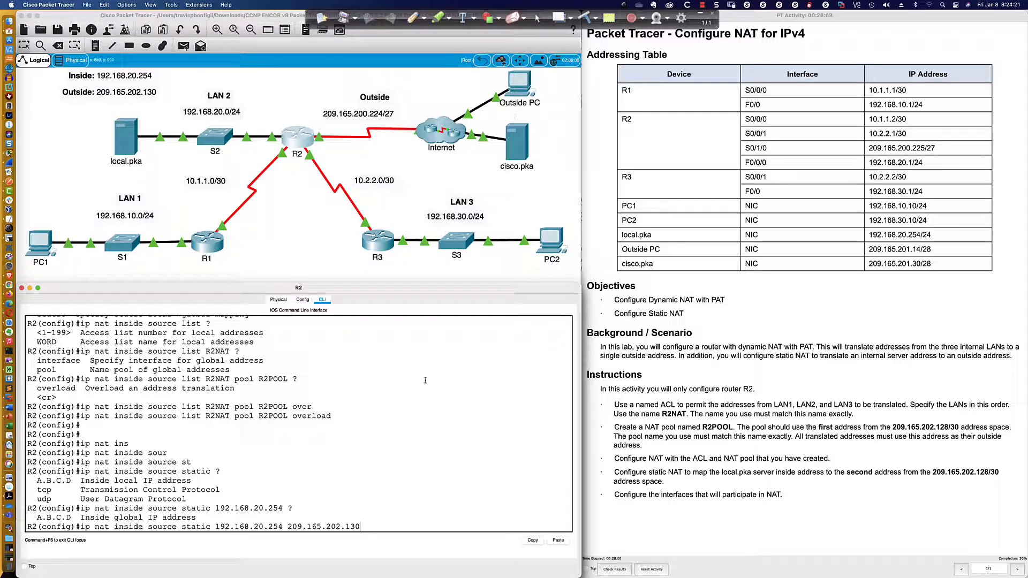
{"action": "key", "text": "Return"}
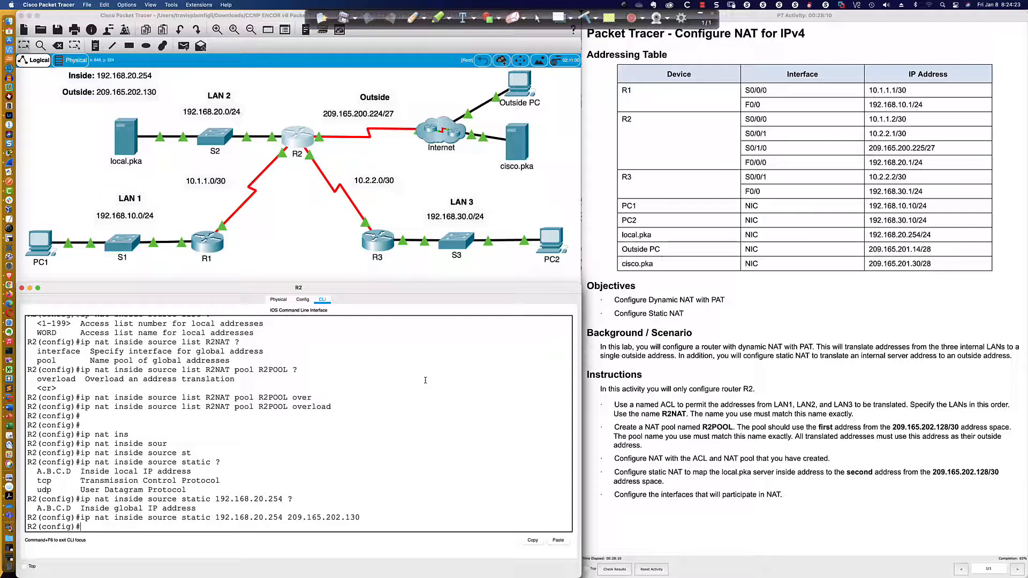
- Test the static NAT mapping by requesting 209.165.202.130 in the Outside PC's web browser
{"action": "left_click", "coordinate": [517, 89]}
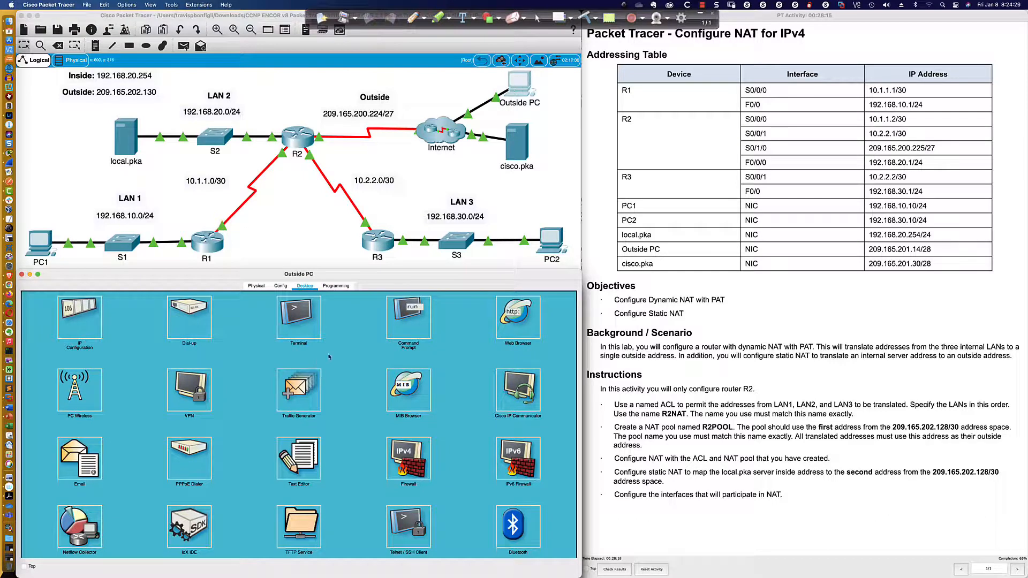
{"action": "left_click", "coordinate": [517, 317]}
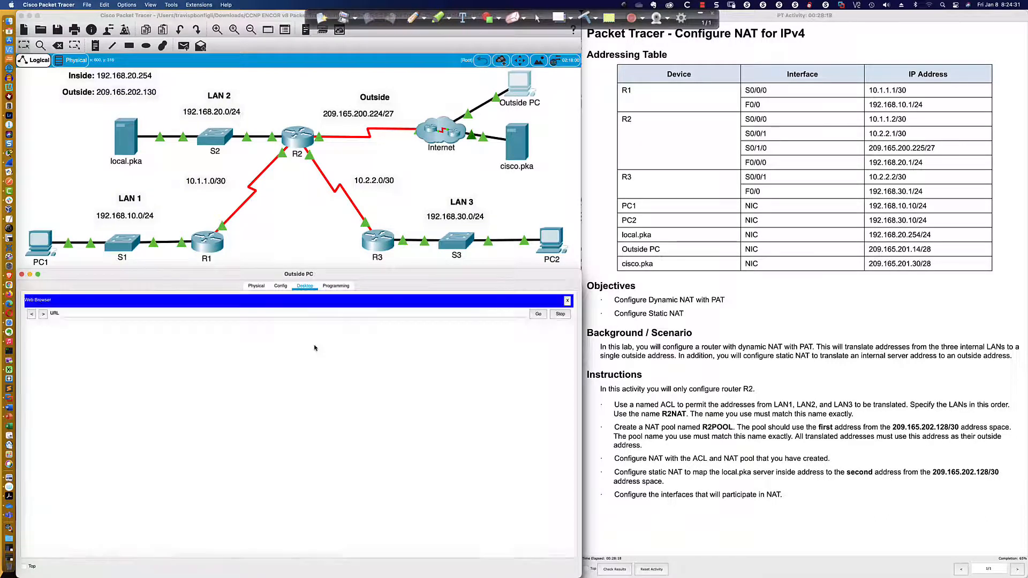
{"action": "left_click", "coordinate": [240, 315]}
{"action": "type", "text": "209"}
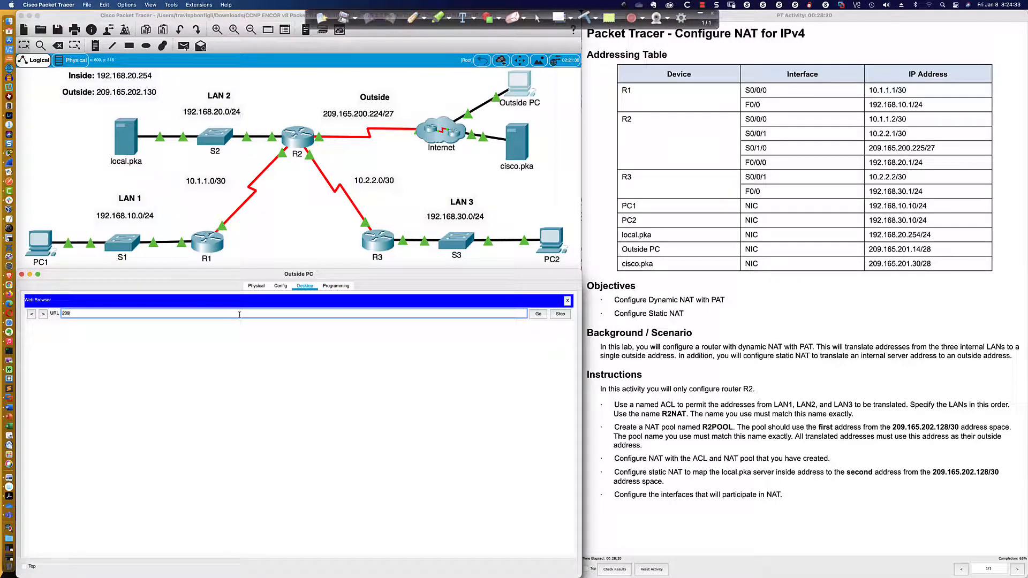
{"action": "type", "text": ".165.202.130"}
{"action": "key", "text": "Return"}
{"action": "left_click", "coordinate": [535, 317]}
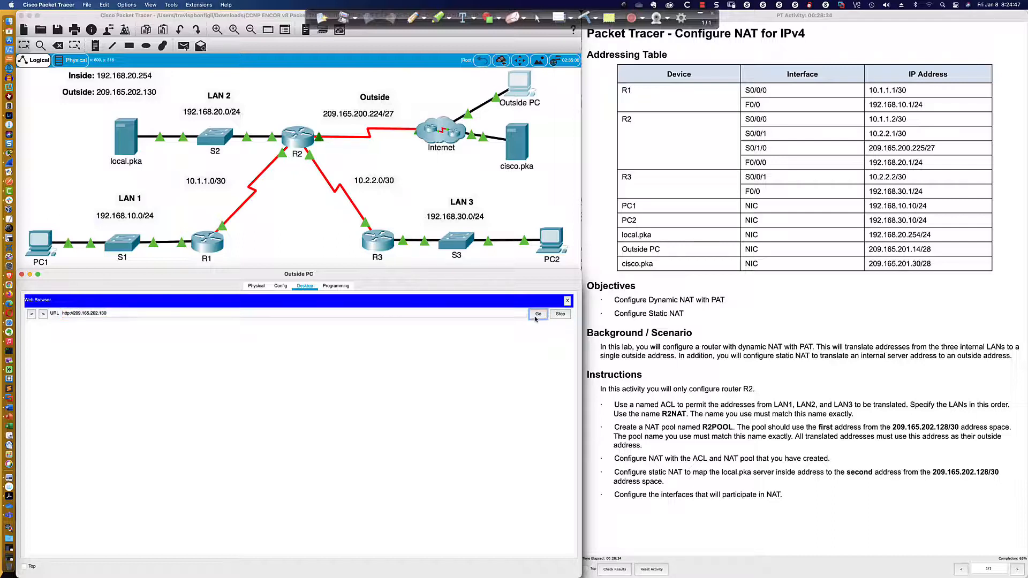
{"action": "left_click", "coordinate": [537, 318]}
{"action": "left_click", "coordinate": [537, 318]}
- Check the HTTP service settings of the local.pka server and close its window
{"action": "left_click", "coordinate": [126, 141]}
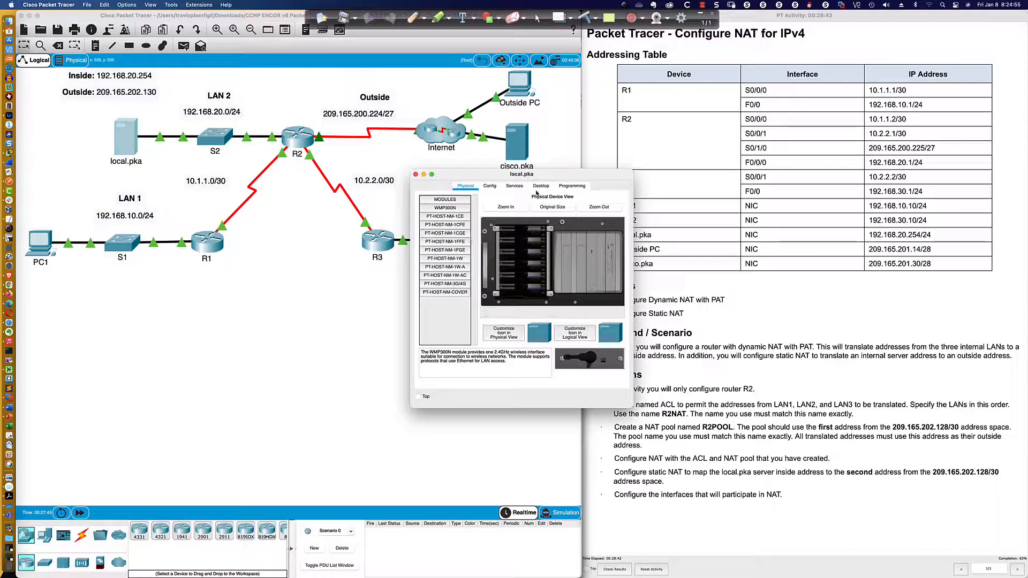
{"action": "left_click", "coordinate": [514, 185]}
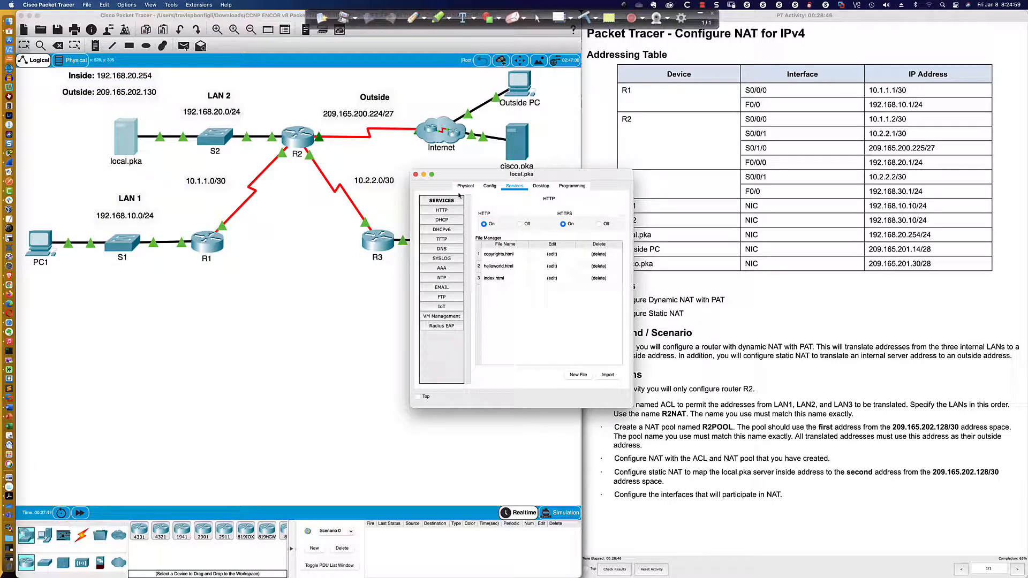
{"action": "left_click", "coordinate": [416, 174]}
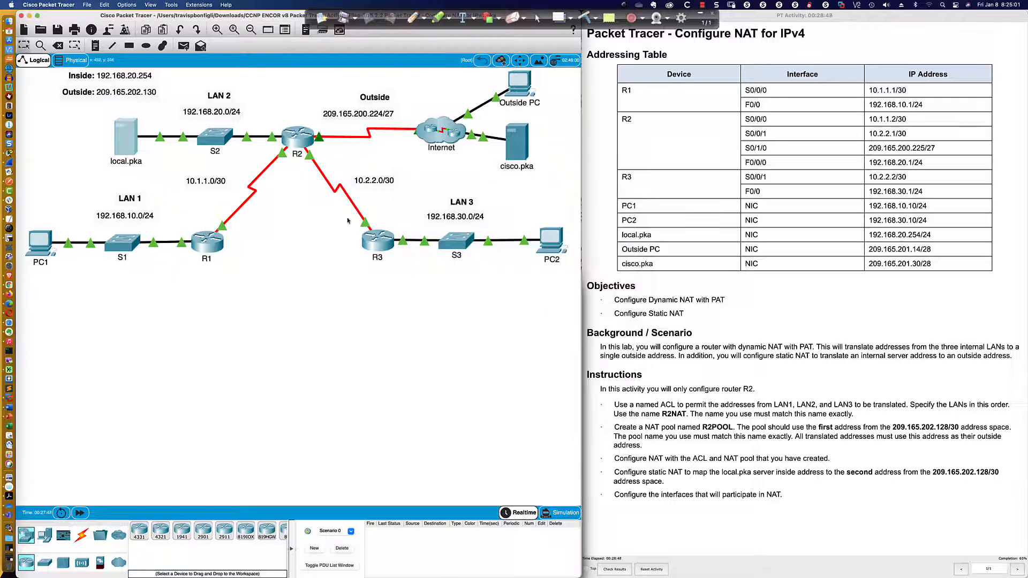
- Return to R2's command line, enter configuration mode for interface s0/0/0 and write ip nat inside without running it
{"action": "left_click", "coordinate": [297, 138]}
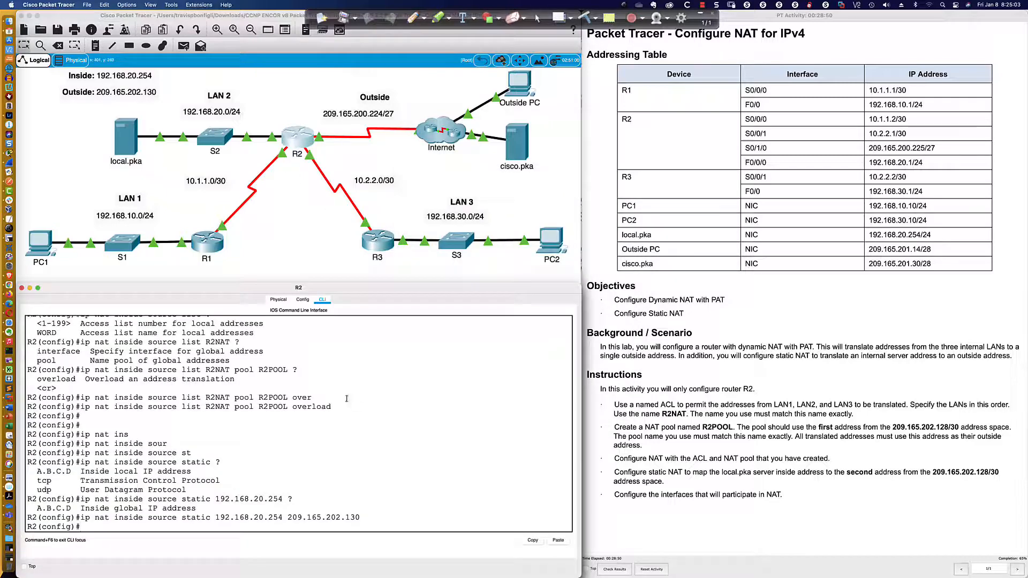
{"action": "left_click_drag", "start_coordinate": [368, 282], "coordinate": [367, 270]}
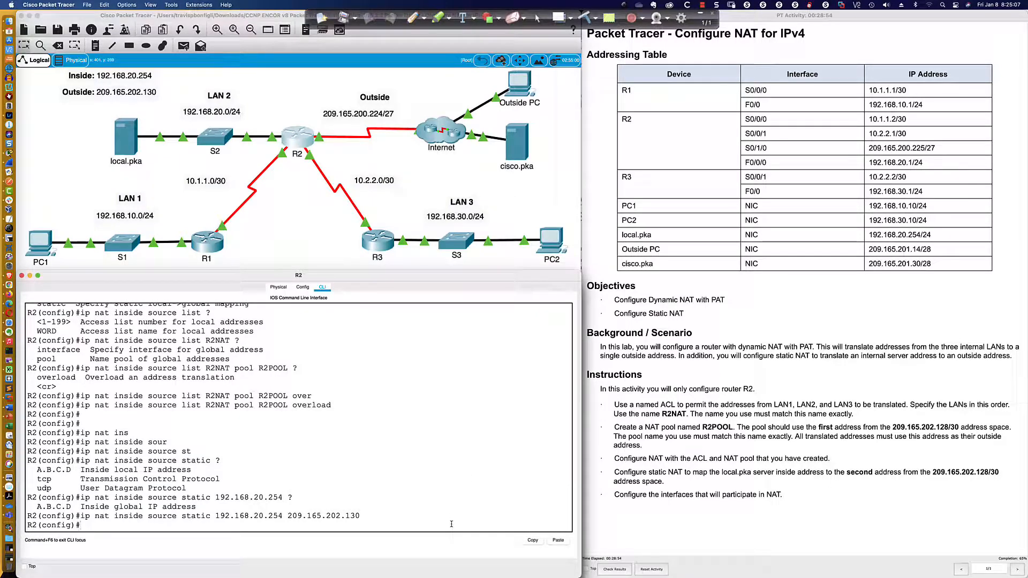
{"action": "key", "text": "Return"}
{"action": "key", "text": "Return"}
{"action": "key", "text": "Return"}
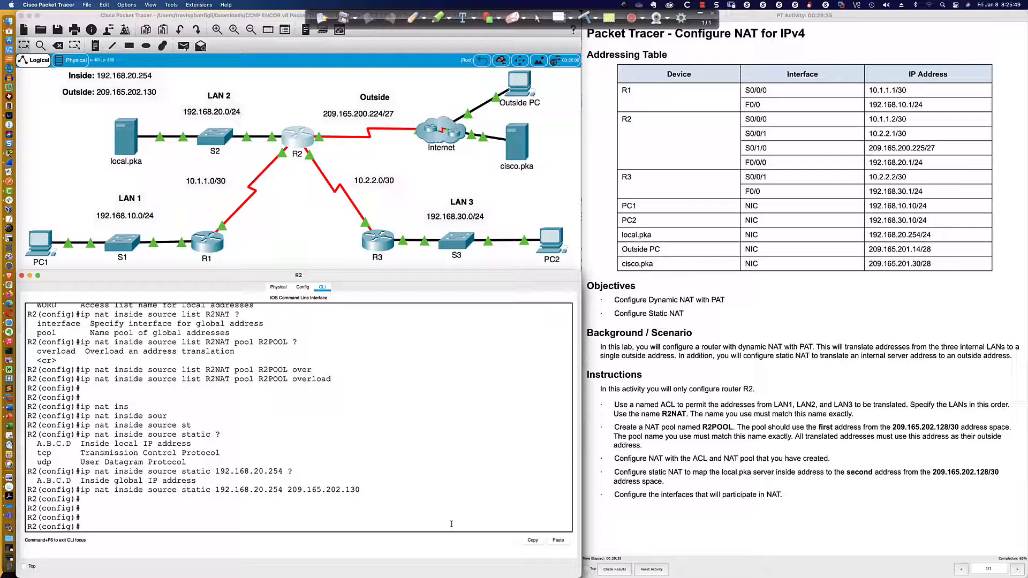
{"action": "type", "text": "int s0/0/0"}
{"action": "key", "text": "Return"}
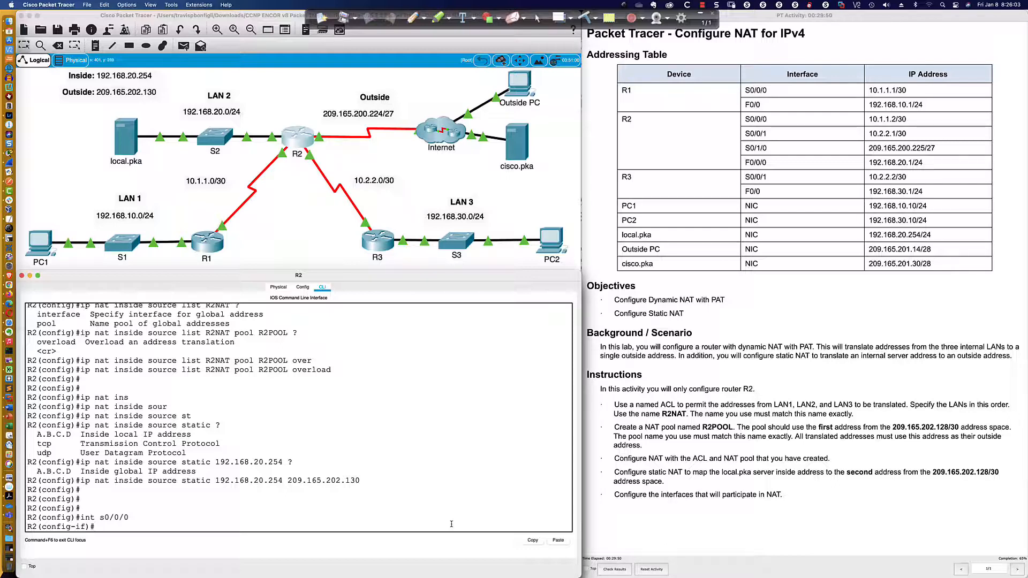
{"action": "type", "text": "ip nat ins"}
{"action": "key", "text": "Tab"}
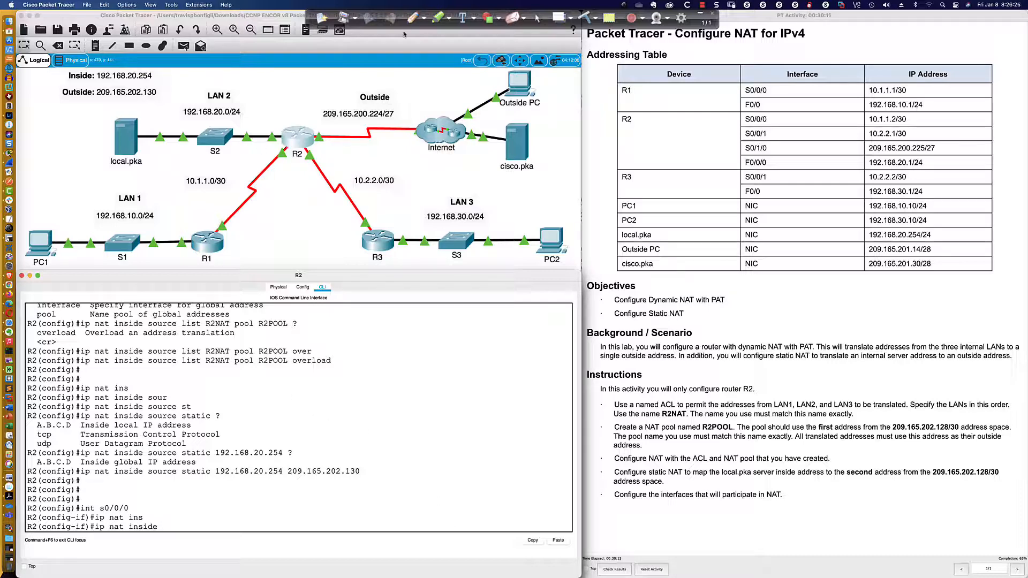
- Draw red pen arrows on the topology from LAN 1 and LAN 3 to R2, circling 192.168.10.0/24 and underlining 192.168.30.0/24
{"action": "left_click", "coordinate": [412, 18]}
{"action": "mouse_move", "coordinate": [70, 226]}
{"action": "left_mouse_down"}
{"action": "mouse_move", "coordinate": [273, 193]}
{"action": "mouse_move", "coordinate": [292, 155]}
{"action": "left_mouse_up"}
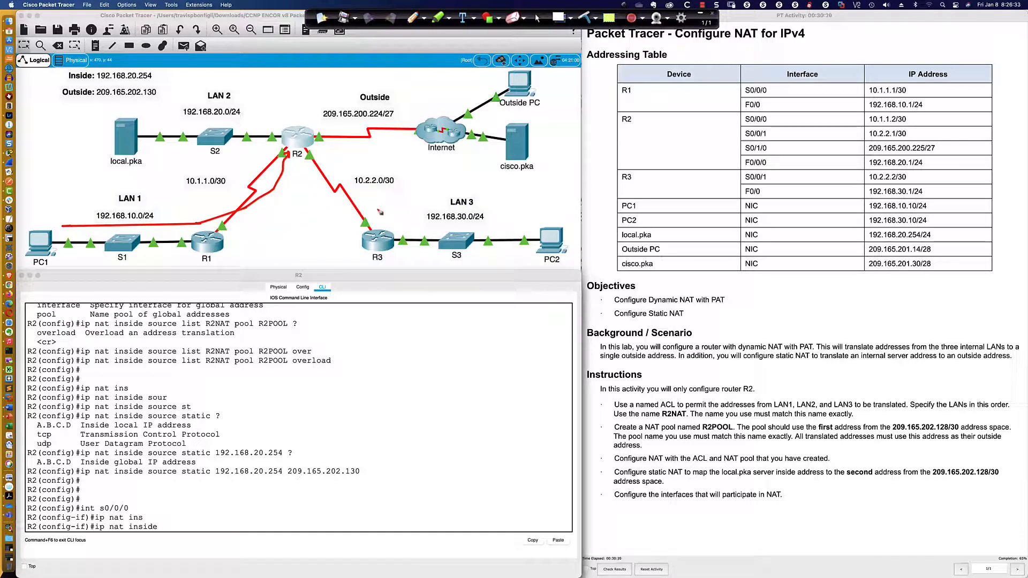
{"action": "mouse_move", "coordinate": [107, 210]}
{"action": "left_mouse_down"}
{"action": "mouse_move", "coordinate": [131, 227]}
{"action": "mouse_move", "coordinate": [122, 208]}
{"action": "left_mouse_up"}
{"action": "mouse_move", "coordinate": [396, 229]}
{"action": "left_mouse_down"}
{"action": "mouse_move", "coordinate": [366, 214]}
{"action": "mouse_move", "coordinate": [309, 148]}
{"action": "left_mouse_up"}
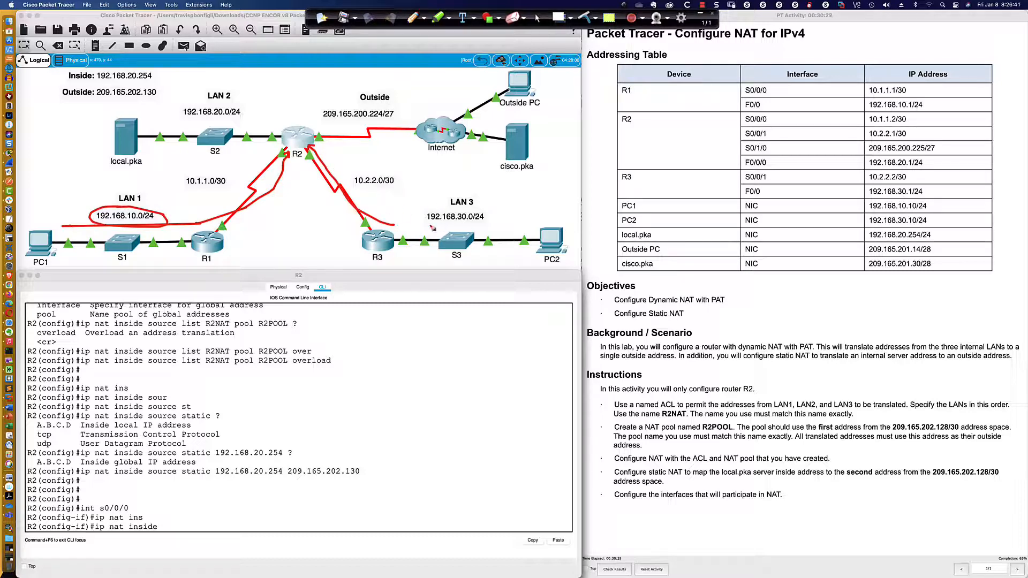
{"action": "left_click_drag", "start_coordinate": [429, 225], "coordinate": [489, 222]}
- Underline local.pka, draw an arrow along LAN 2 to R2 and sketch a boxed PC connected to S2
{"action": "left_click_drag", "start_coordinate": [115, 166], "coordinate": [141, 171]}
{"action": "mouse_move", "coordinate": [152, 124]}
{"action": "left_mouse_down"}
{"action": "mouse_move", "coordinate": [280, 122]}
{"action": "mouse_move", "coordinate": [270, 116]}
{"action": "left_mouse_up"}
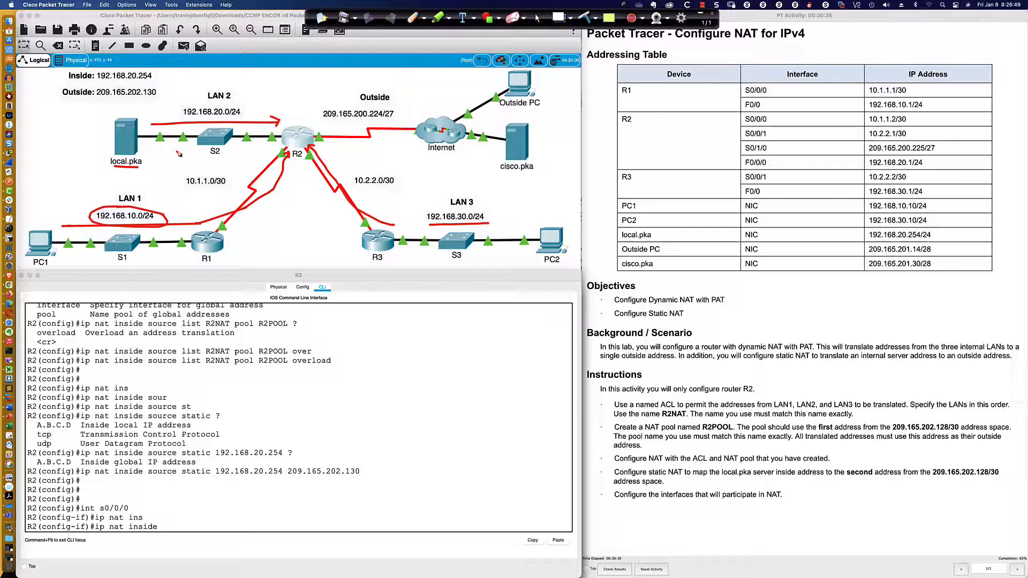
{"action": "mouse_move", "coordinate": [204, 147]}
{"action": "left_mouse_down"}
{"action": "mouse_move", "coordinate": [152, 178]}
{"action": "mouse_move", "coordinate": [165, 192]}
{"action": "mouse_move", "coordinate": [185, 177]}
{"action": "mouse_move", "coordinate": [159, 182]}
{"action": "mouse_move", "coordinate": [172, 185]}
{"action": "left_mouse_up"}
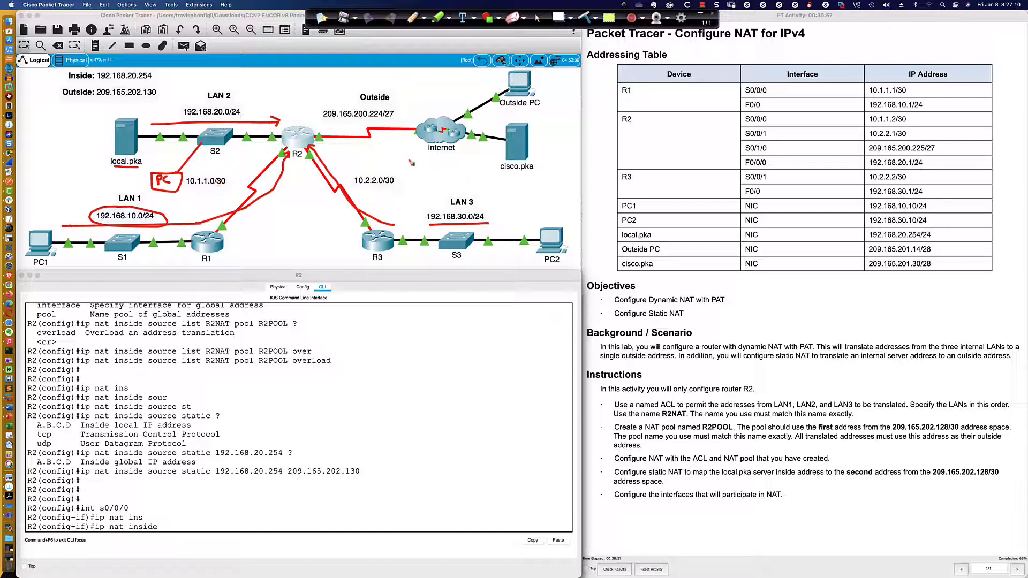
{"action": "left_click", "coordinate": [538, 19]}
- Run the pending ip nat inside command on R2's s0/0/0 and apply ip nat inside to interface s0/0/1
{"action": "left_click", "coordinate": [198, 531]}
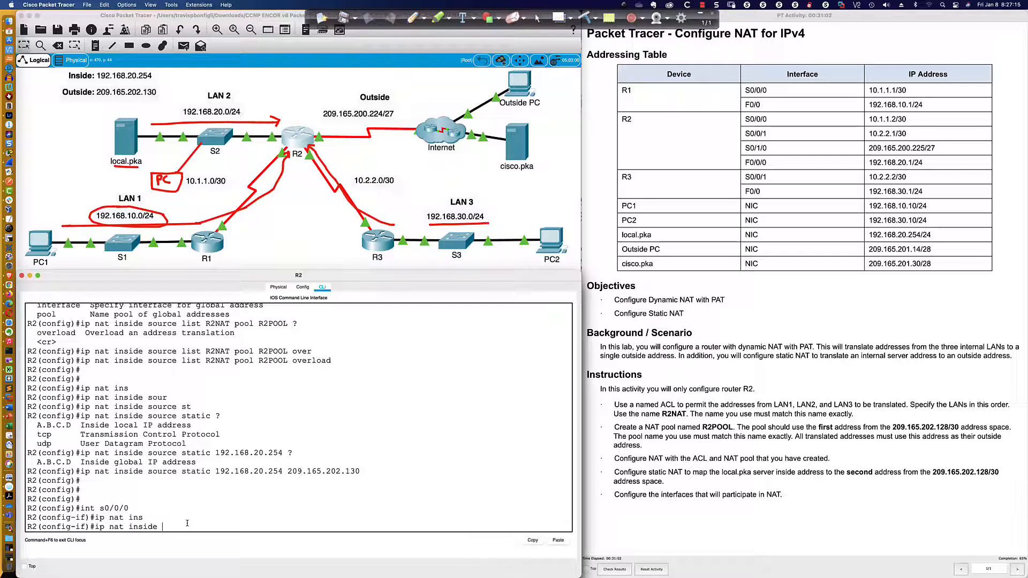
{"action": "key", "text": "Return"}
{"action": "type", "text": "int "}
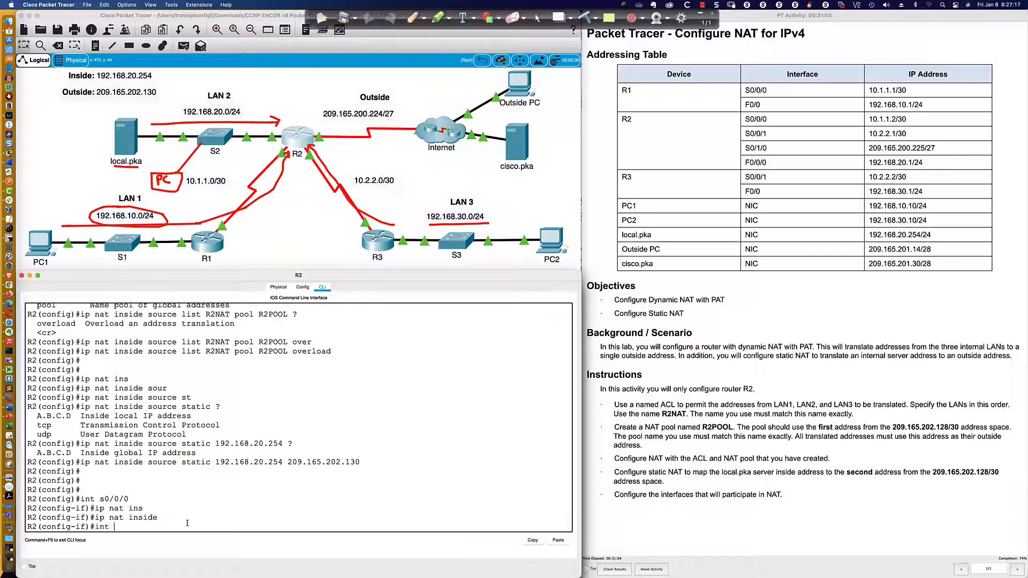
{"action": "type", "text": "s0/0/1"}
{"action": "key", "text": "Return"}
{"action": "type", "text": "ip nat inside"}
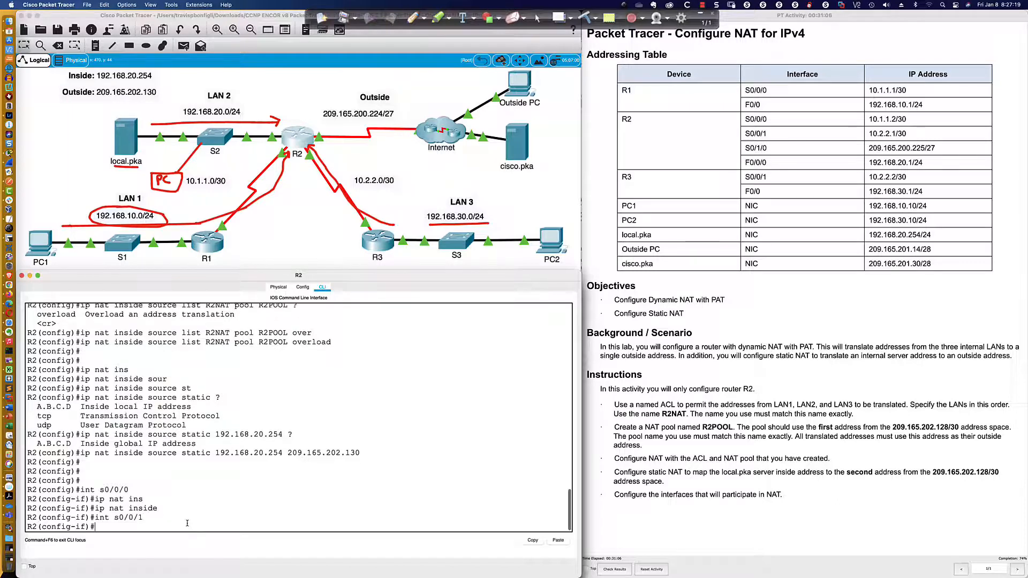
{"action": "key", "text": "Return"}
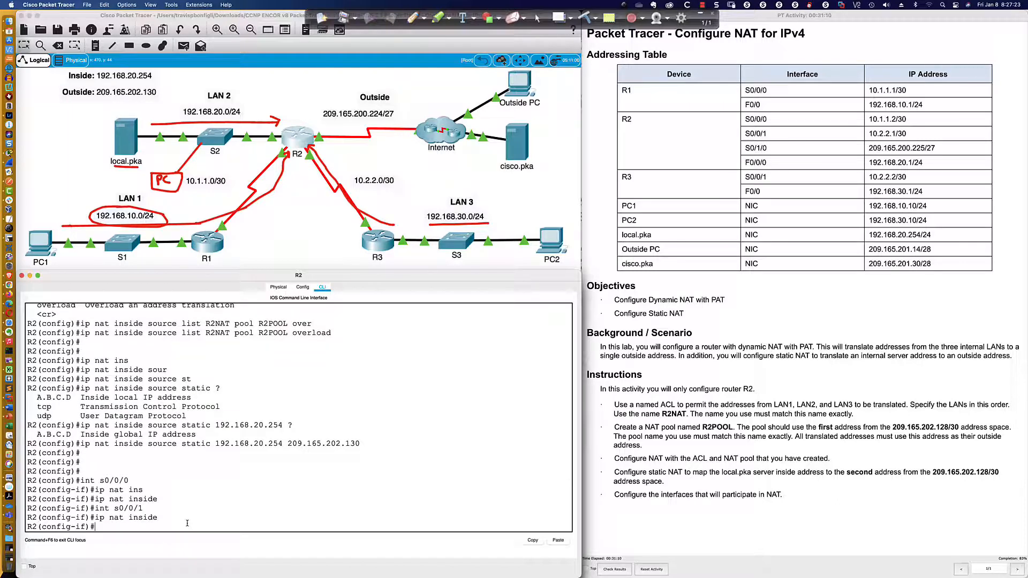
- Try to enter interface fa0/0/0 on R2, and list the router's interfaces with do sh ip int bri
{"action": "type", "text": "int fa0/0/0"}
{"action": "key", "text": "Return"}
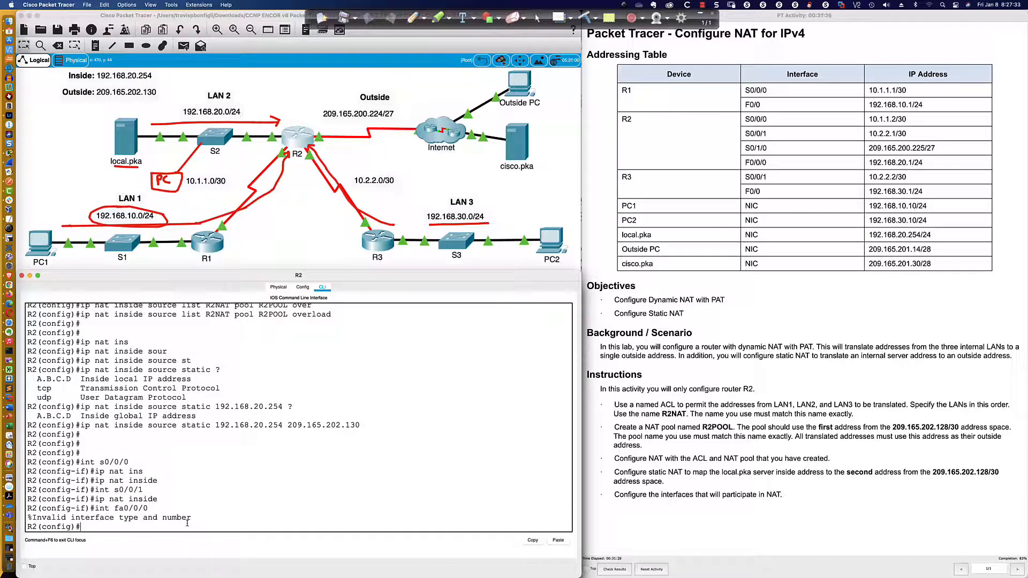
{"action": "type", "text": "do sh ip int bri"}
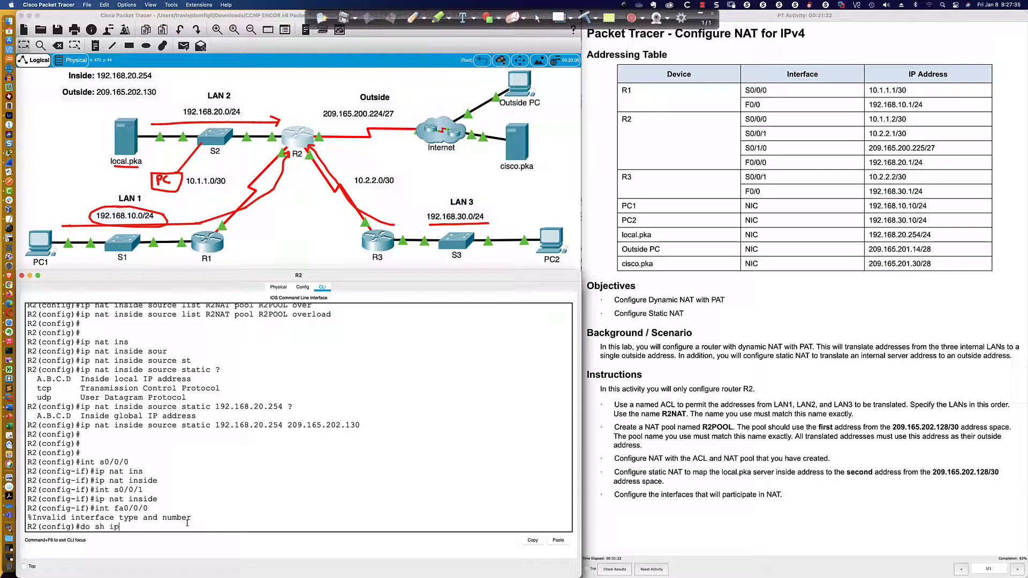
{"action": "key", "text": "Return"}
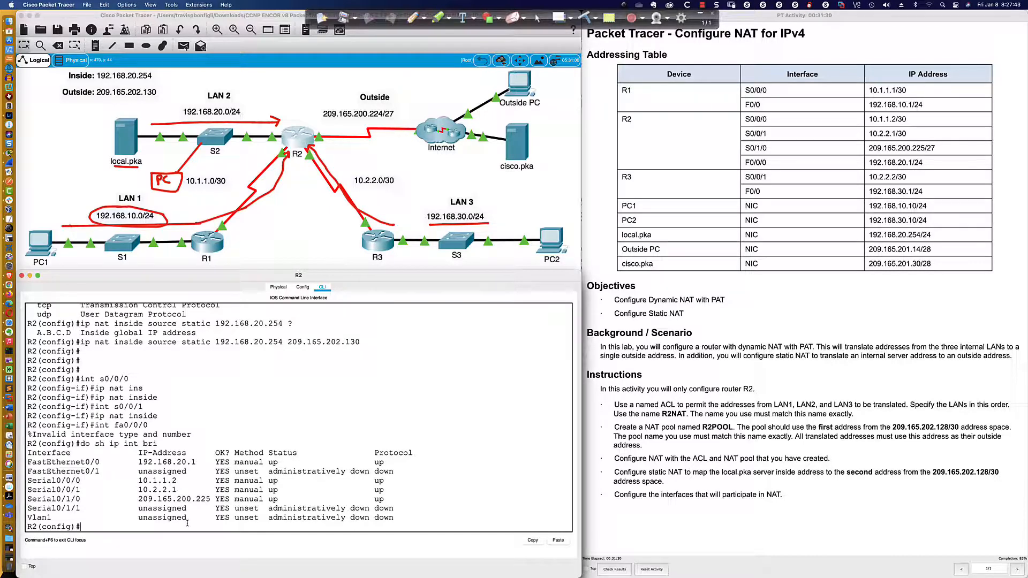
- Enter interface fa0/0 on R2 and configure it with ip nat inside
{"action": "type", "text": "int fa0/0"}
{"action": "key", "text": "Return"}
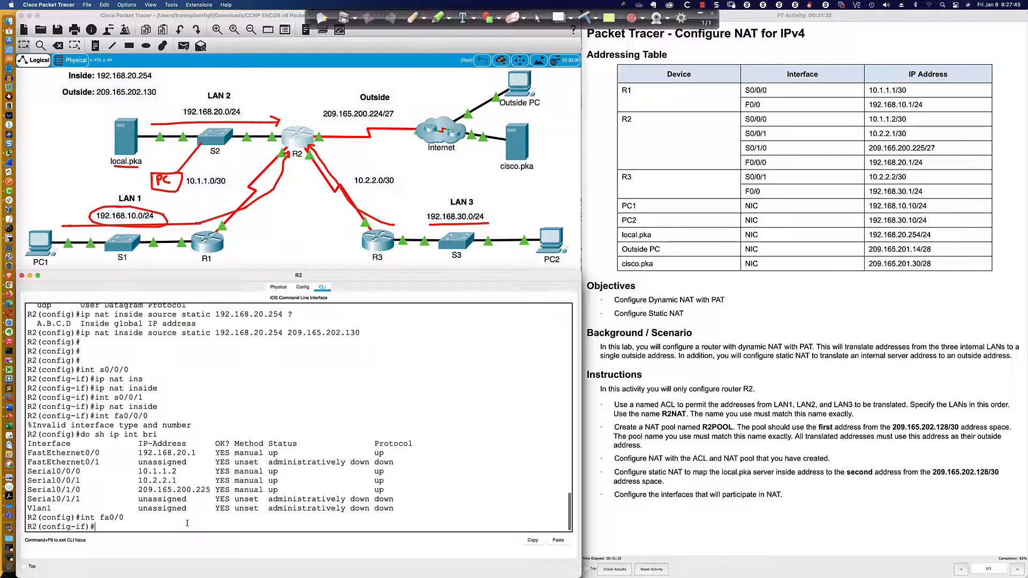
{"action": "type", "text": "ip nat in"}
{"action": "key", "text": "Tab"}
{"action": "key", "text": "Return"}
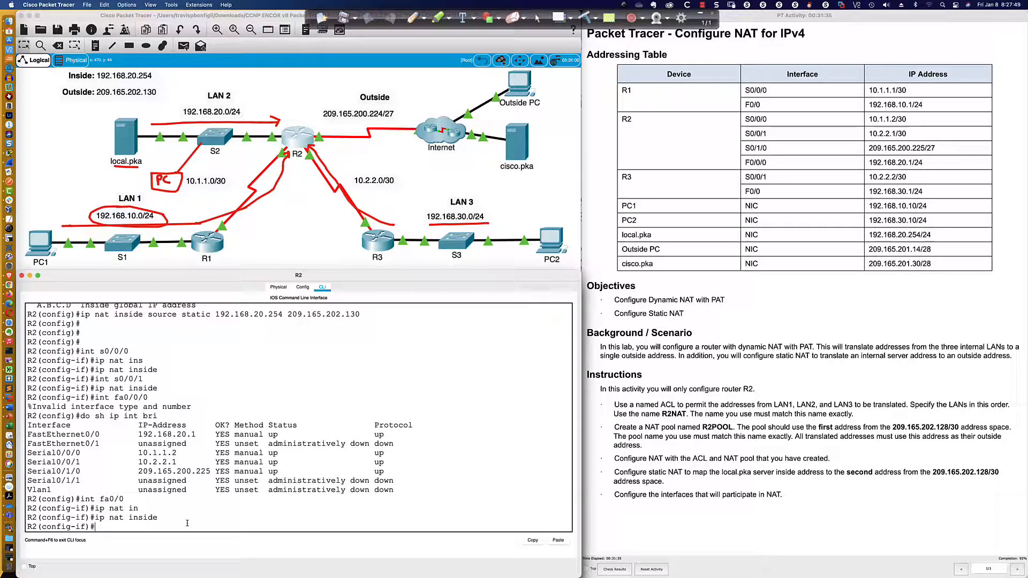
{"action": "key", "text": "Return"}
{"action": "key", "text": "Return"}
{"action": "key", "text": "Return"}
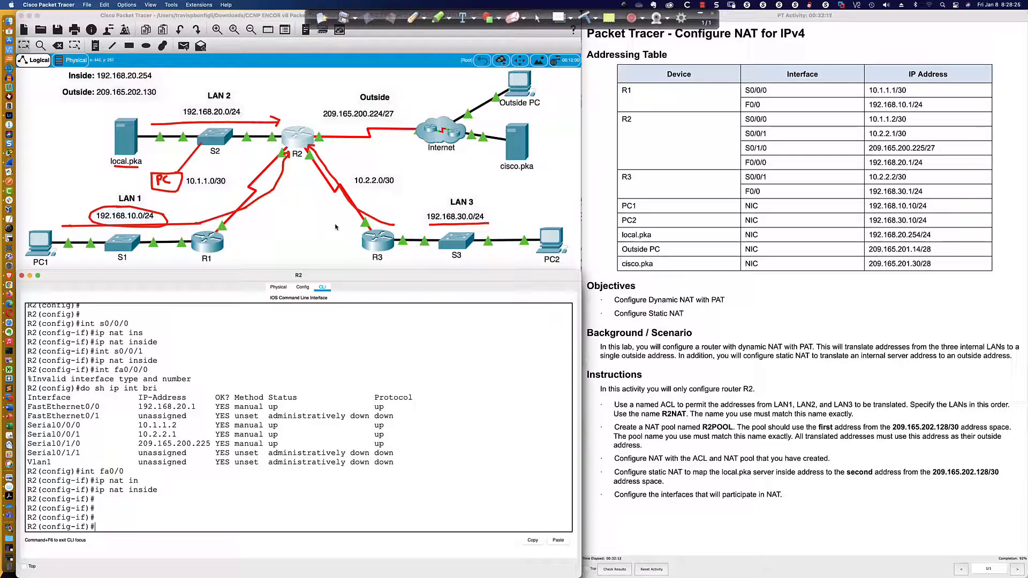
- Enter interface s0/1/0 on R2 and configure it with ip nat outside
{"action": "type", "text": "int s0/1/0"}
{"action": "key", "text": "Return"}
{"action": "type", "text": "ip na"}
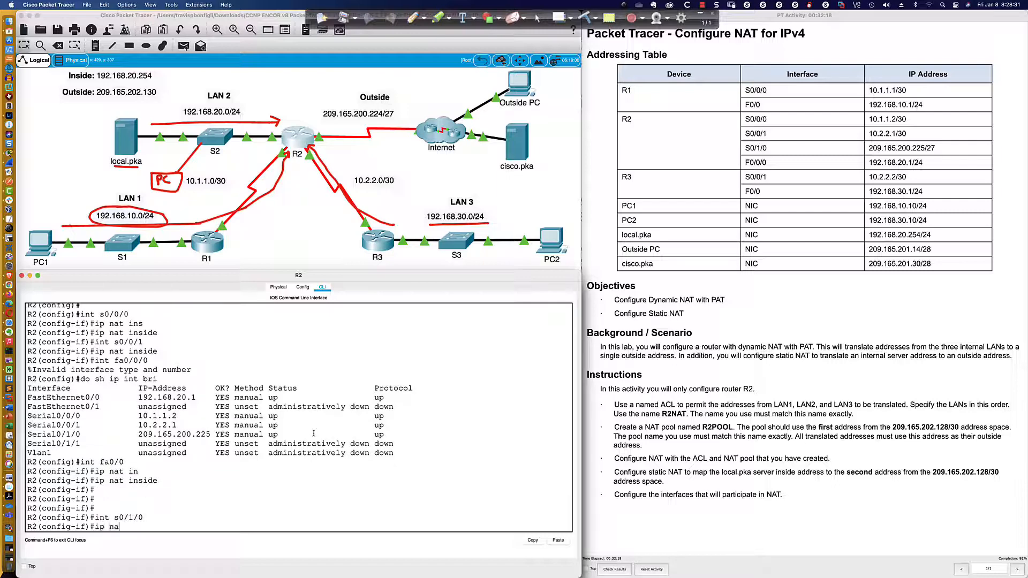
{"action": "type", "text": "t out"}
{"action": "key", "text": "Tab"}
{"action": "key", "text": "Return"}
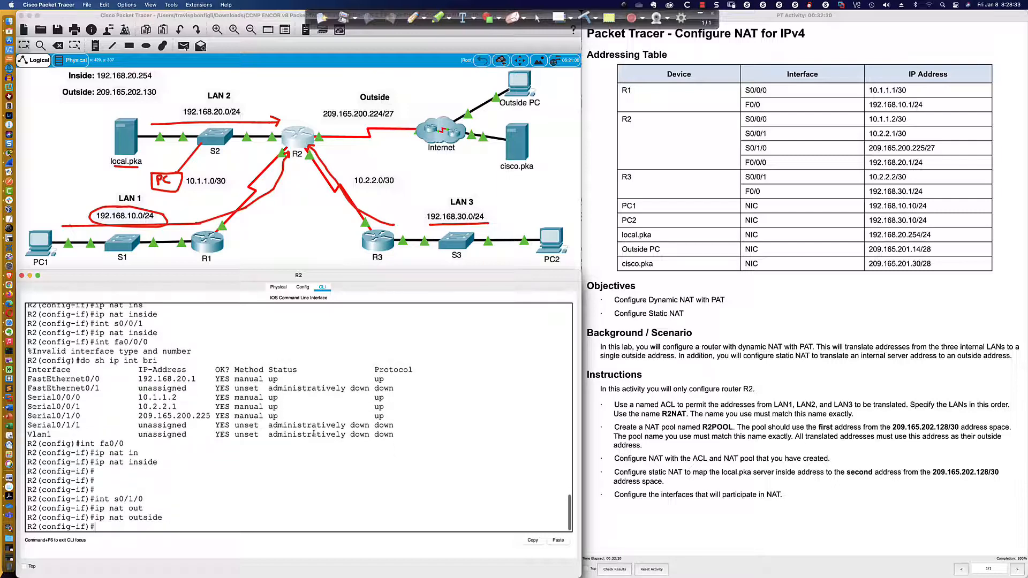
{"action": "key", "text": "Return"}
{"action": "key", "text": "Return"}
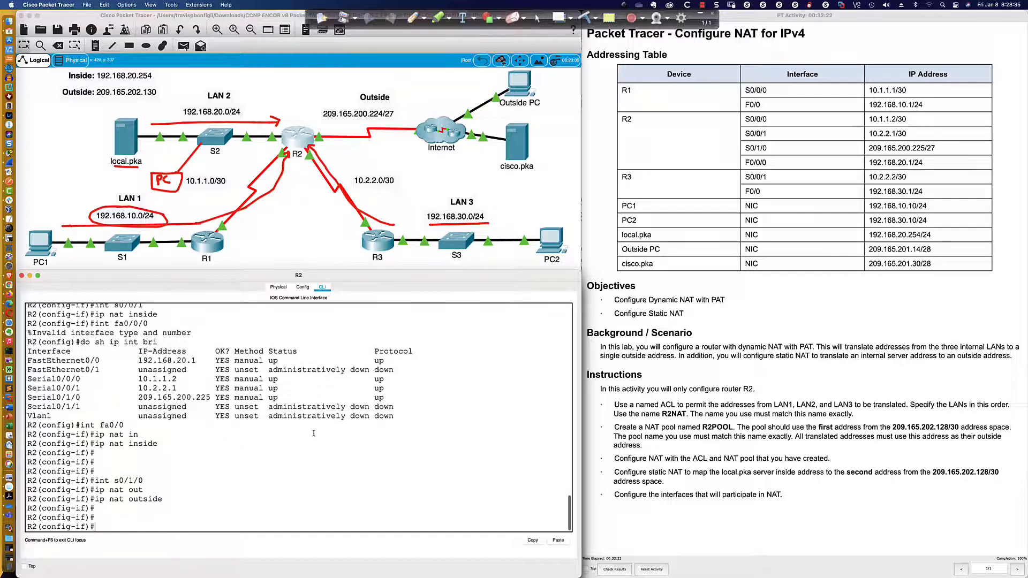
{"action": "left_click", "coordinate": [519, 86]}
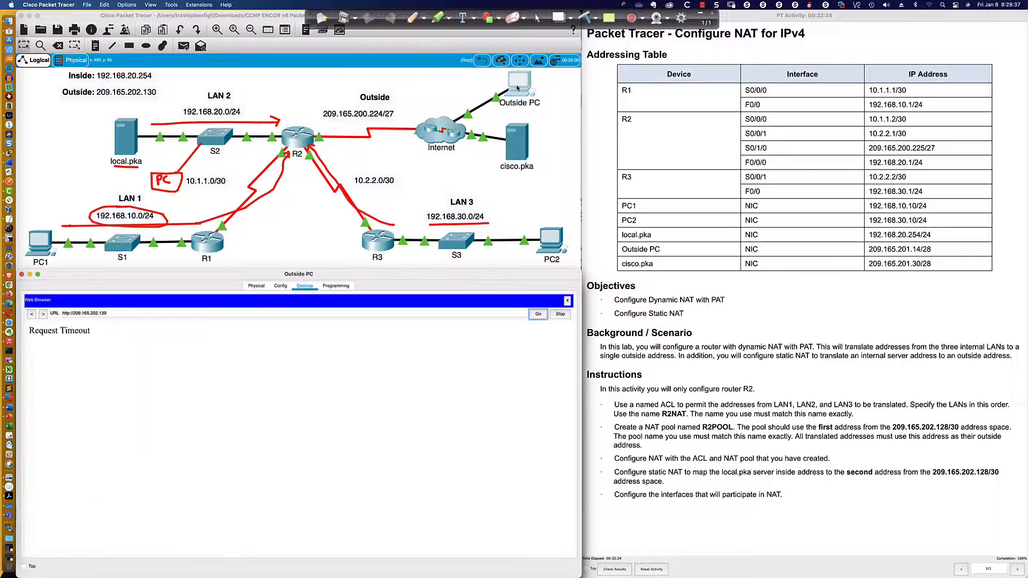
{"action": "left_click", "coordinate": [538, 315]}
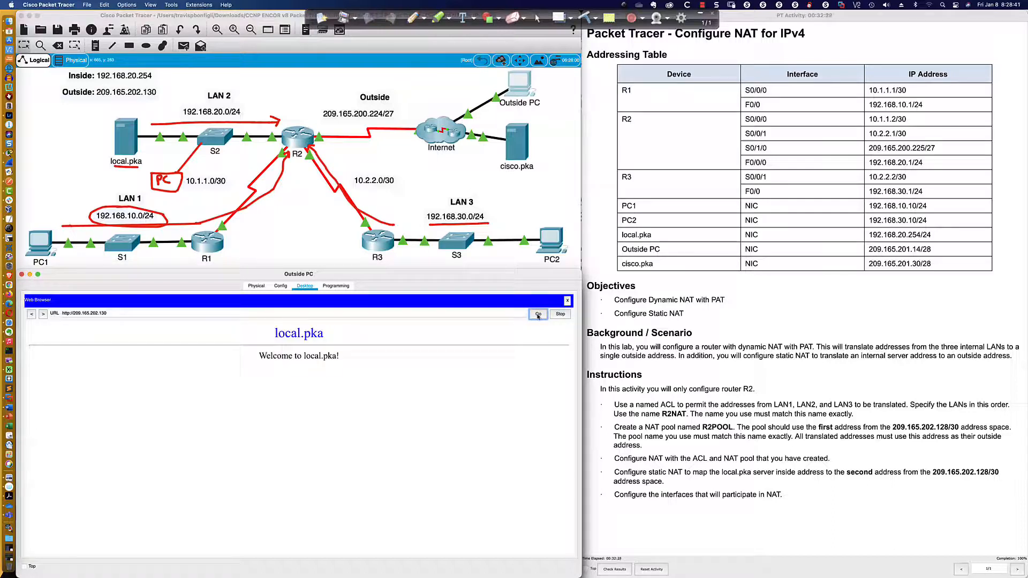
{"action": "left_click", "coordinate": [538, 314]}
{"action": "left_click", "coordinate": [538, 315]}
- Return to R2's command line and display the NAT statistics with do sh ip nat stat
{"action": "left_click", "coordinate": [299, 138]}
{"action": "type", "text": "do"}
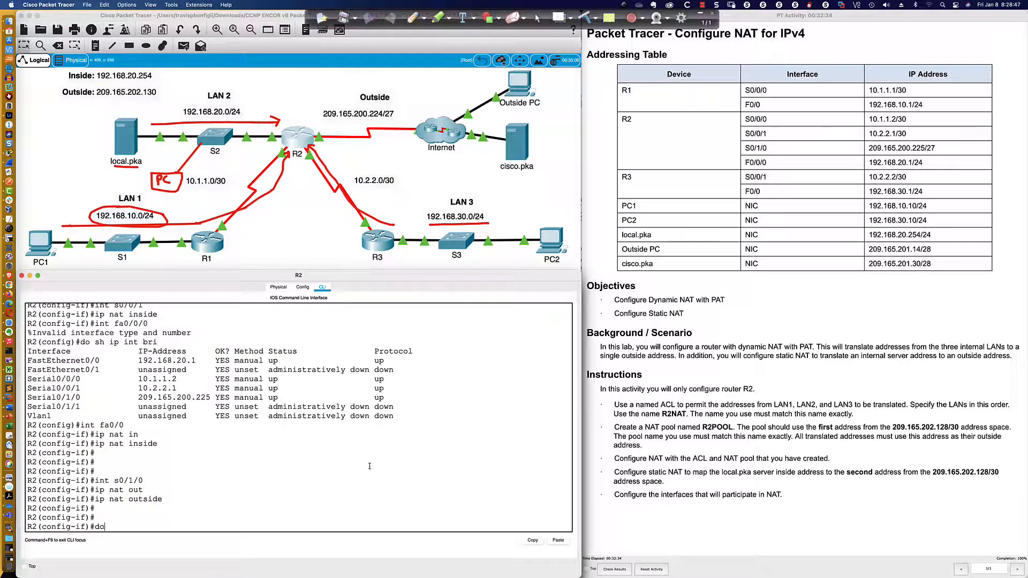
{"action": "type", "text": " sh ip nat stat"}
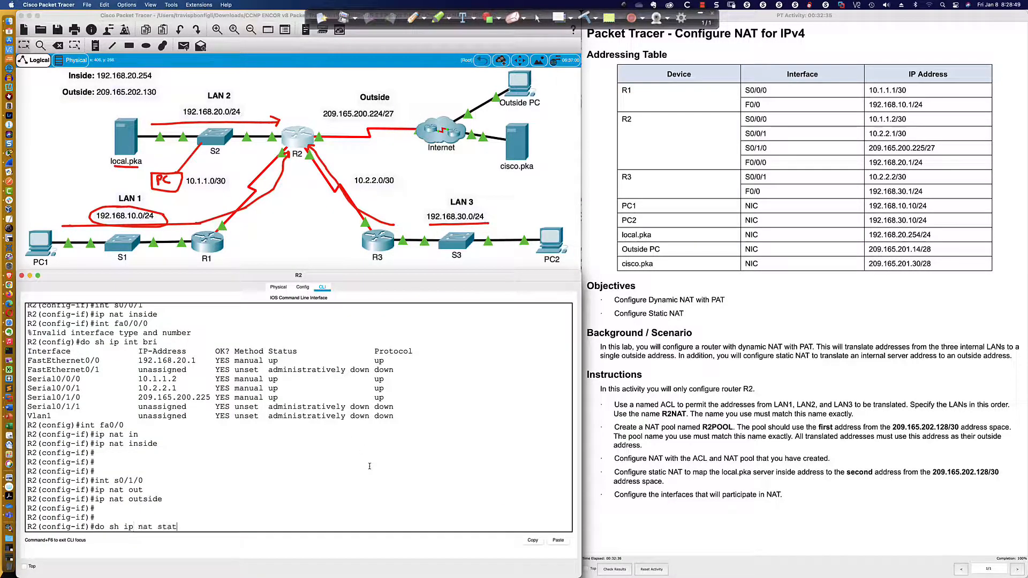
{"action": "key", "text": "Return"}
- Display R2's NAT translation table with do sh ip nat tran
{"action": "key", "text": "Up"}
{"action": "key", "text": "BackSpace"}
{"action": "key", "text": "BackSpace"}
{"action": "key", "text": "BackSpace"}
{"action": "key", "text": "BackSpace"}
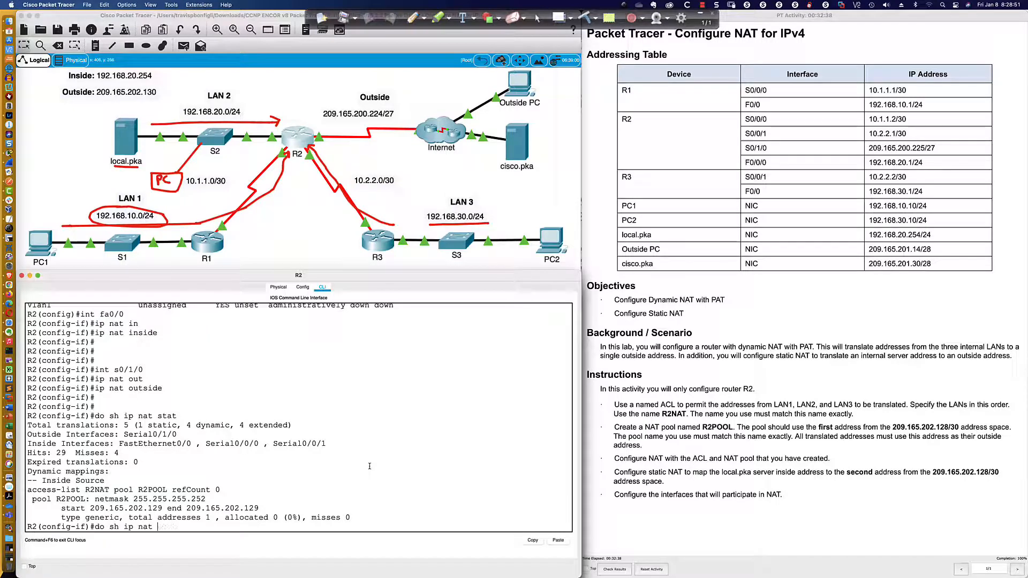
{"action": "type", "text": "tran"}
{"action": "key", "text": "Return"}
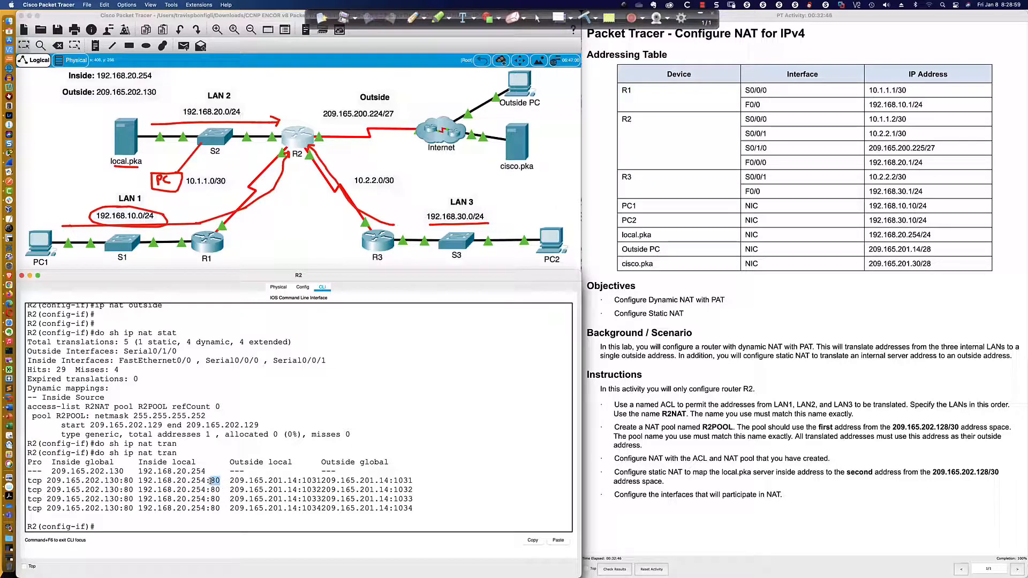
- Examine the inside and outside addresses and port numbers in the NAT translation table, including the static entry
{"action": "left_click_drag", "start_coordinate": [211, 481], "coordinate": [47, 484]}
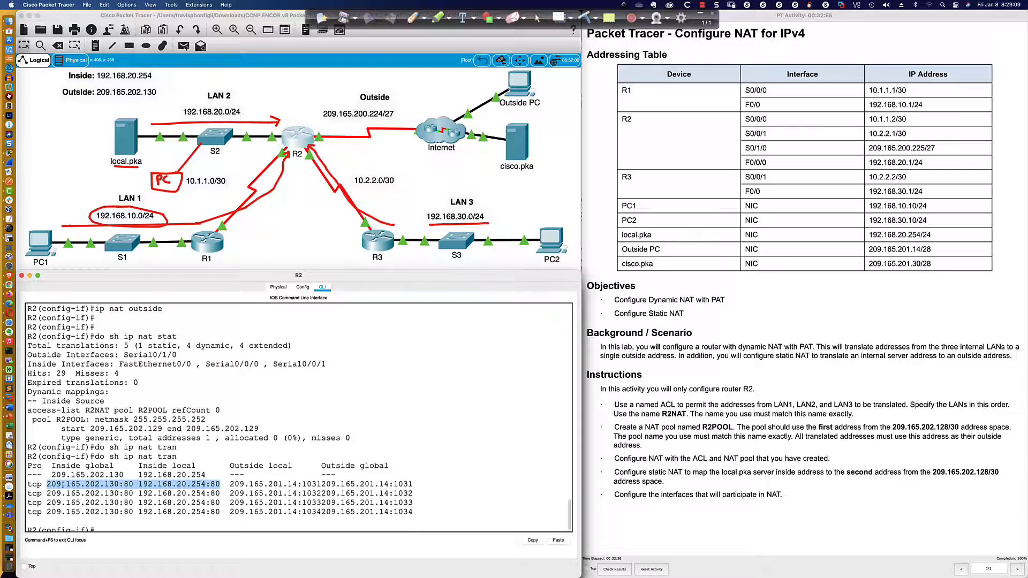
{"action": "scroll", "coordinate": [83, 474], "scroll_direction": "down", "scroll_amount": 1}
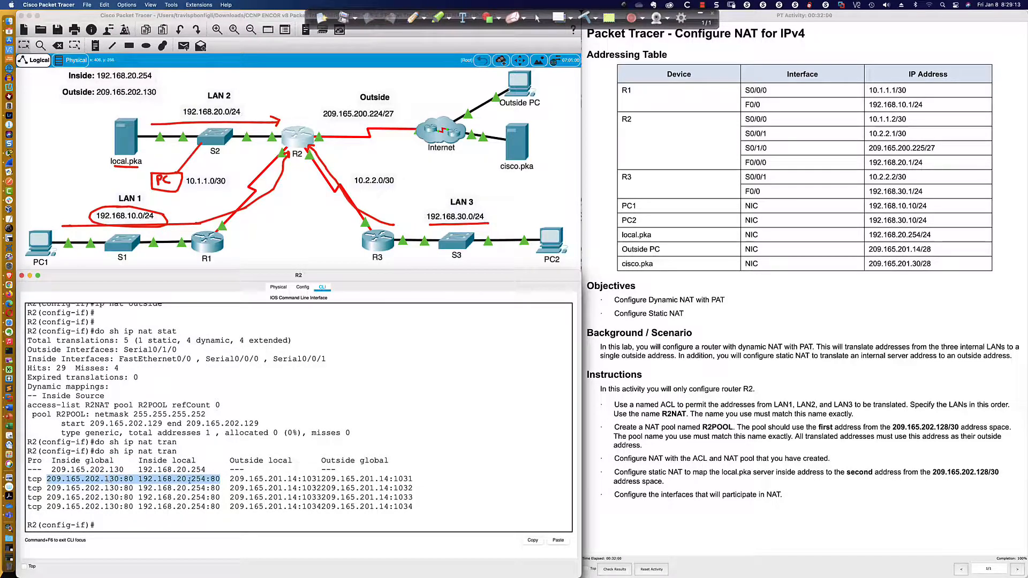
{"action": "left_click_drag", "start_coordinate": [232, 460], "coordinate": [387, 461]}
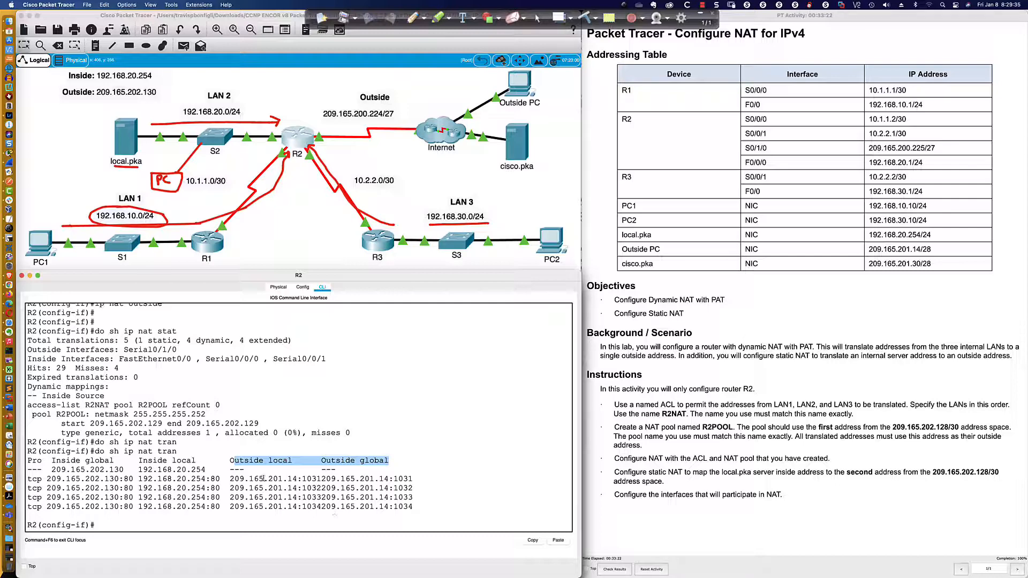
{"action": "left_click_drag", "start_coordinate": [232, 479], "coordinate": [410, 478]}
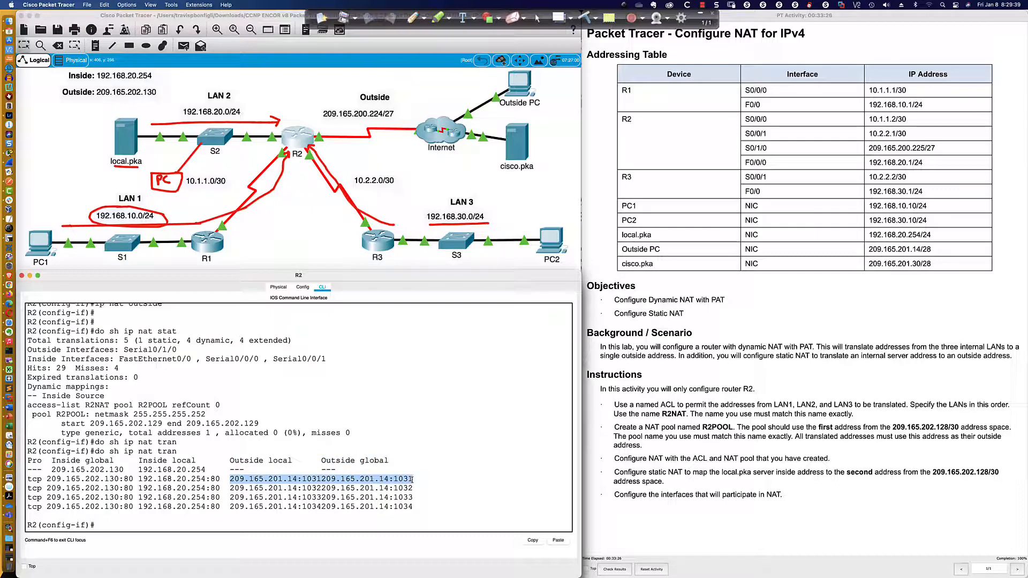
{"action": "left_click", "coordinate": [411, 479]}
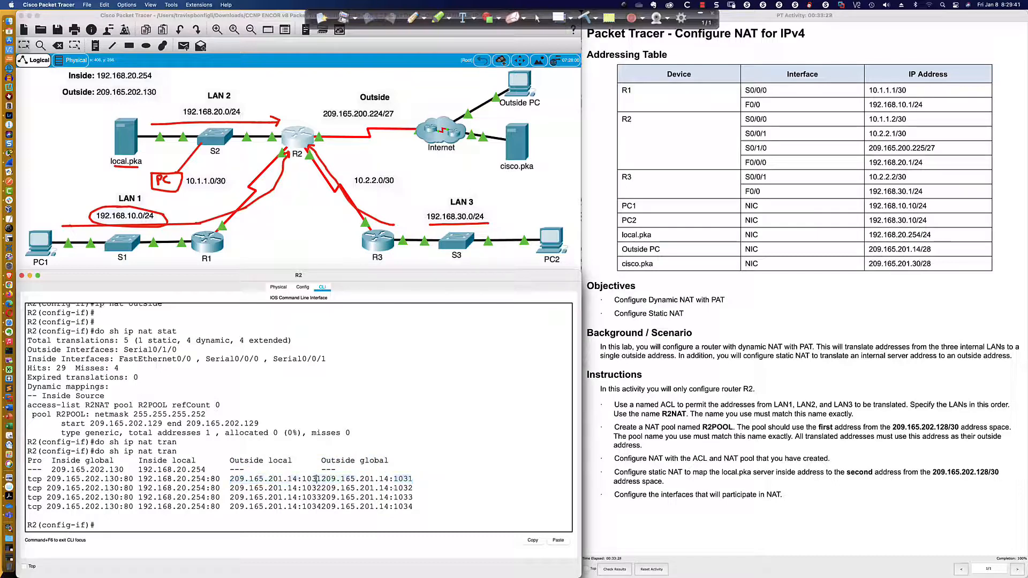
{"action": "mouse_move", "coordinate": [317, 479]}
{"action": "left_mouse_down"}
{"action": "mouse_move", "coordinate": [334, 479]}
{"action": "mouse_move", "coordinate": [303, 478]}
{"action": "mouse_move", "coordinate": [321, 480]}
{"action": "left_mouse_up"}
{"action": "left_click_drag", "start_coordinate": [394, 478], "coordinate": [415, 479]}
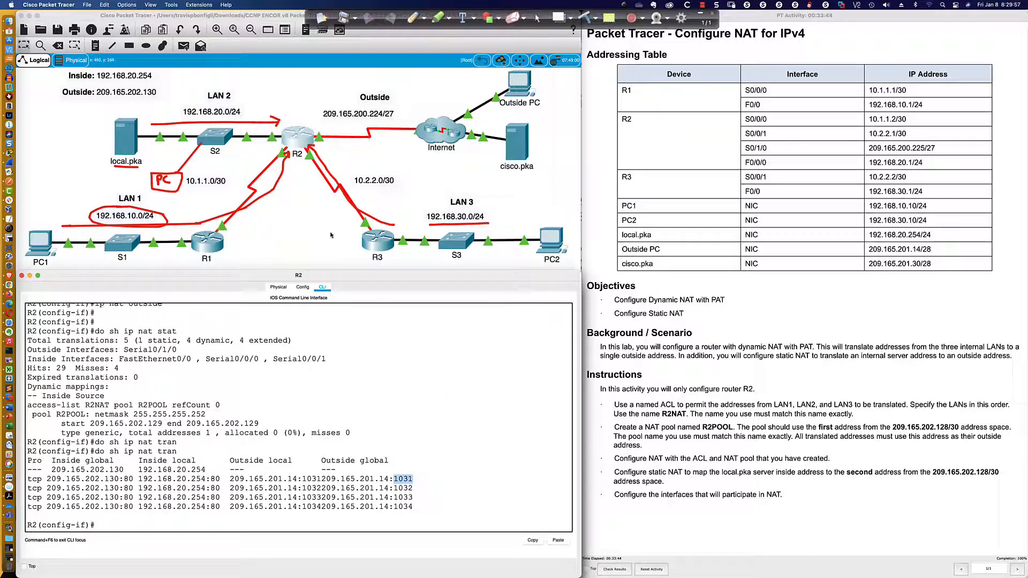
{"action": "left_click_drag", "start_coordinate": [27, 470], "coordinate": [392, 469]}
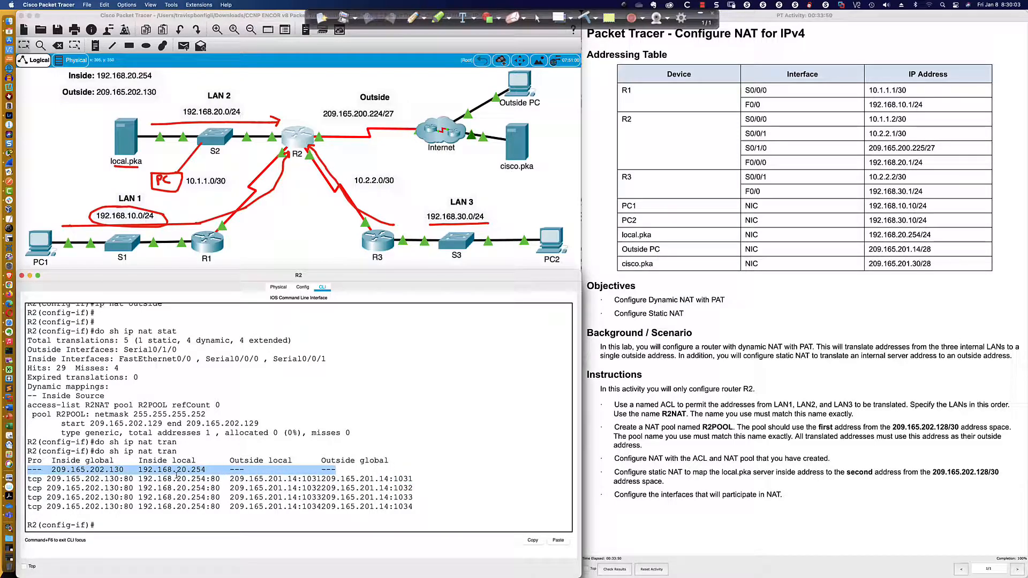
{"action": "left_click", "coordinate": [292, 463]}
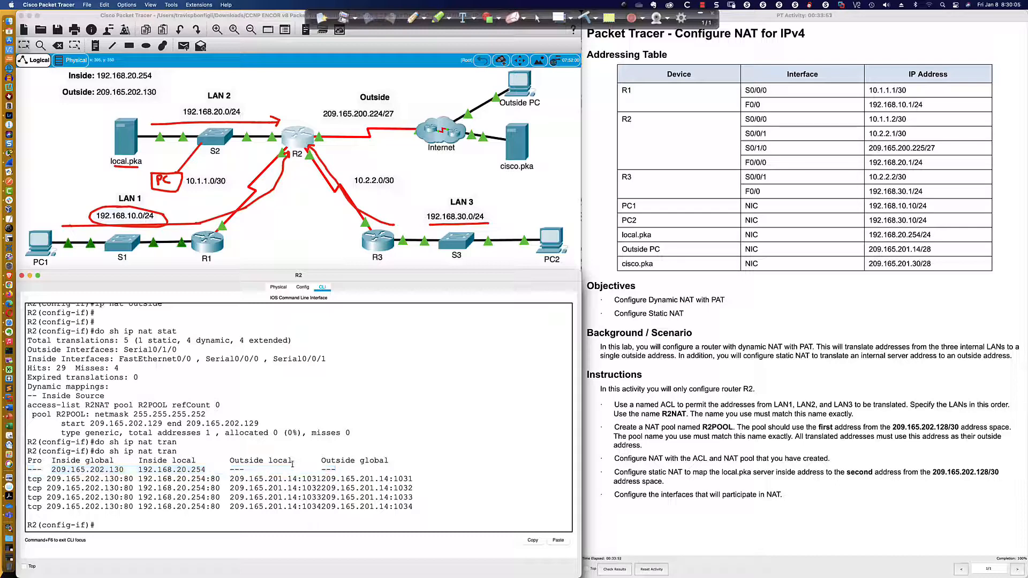
- Open PC2's web browser and request the cisco.pka server's page at 209.165.201.30
{"action": "left_click", "coordinate": [550, 242]}
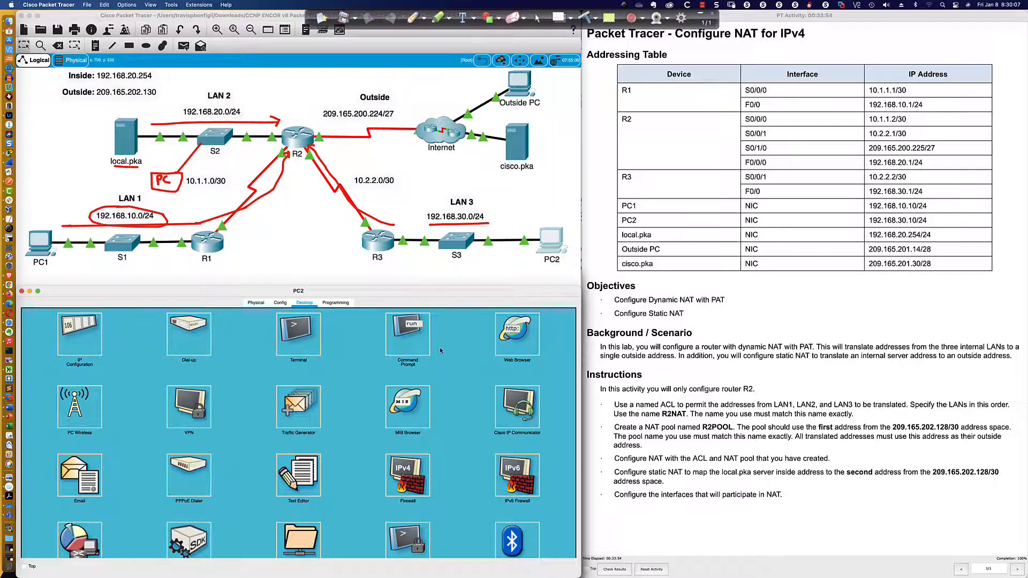
{"action": "left_click", "coordinate": [516, 334]}
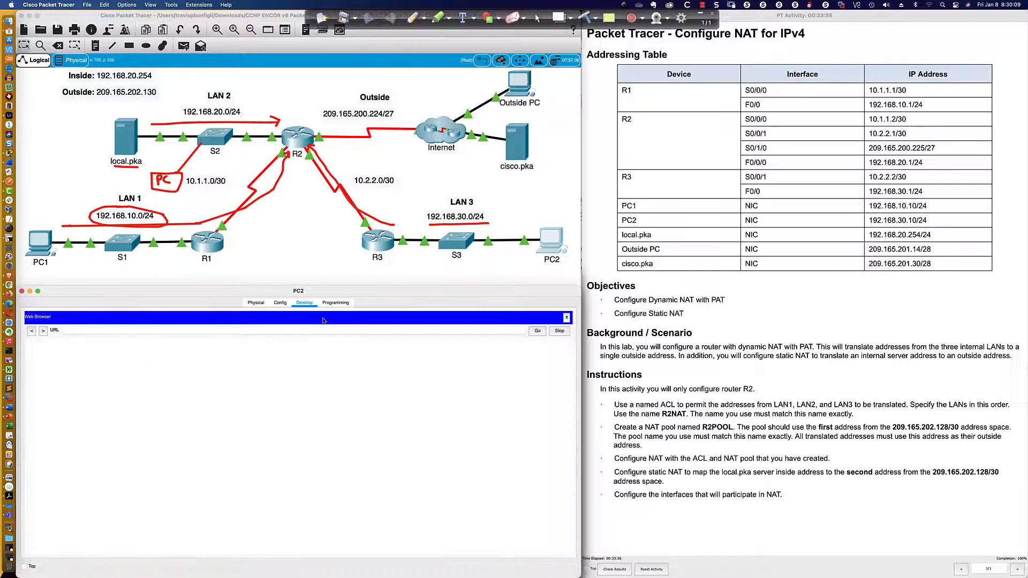
{"action": "left_click", "coordinate": [308, 330]}
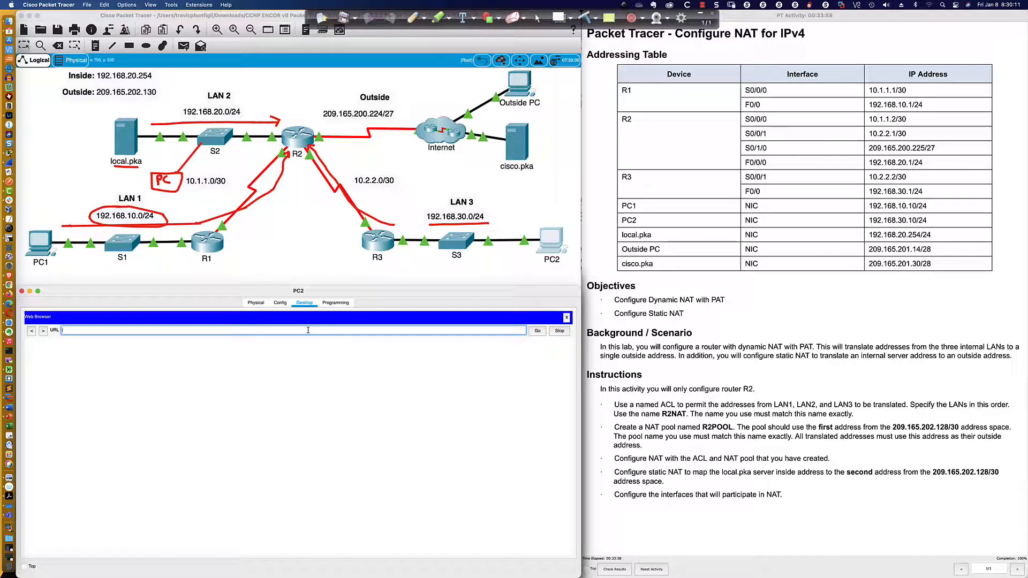
{"action": "type", "text": "209.165.201.3"}
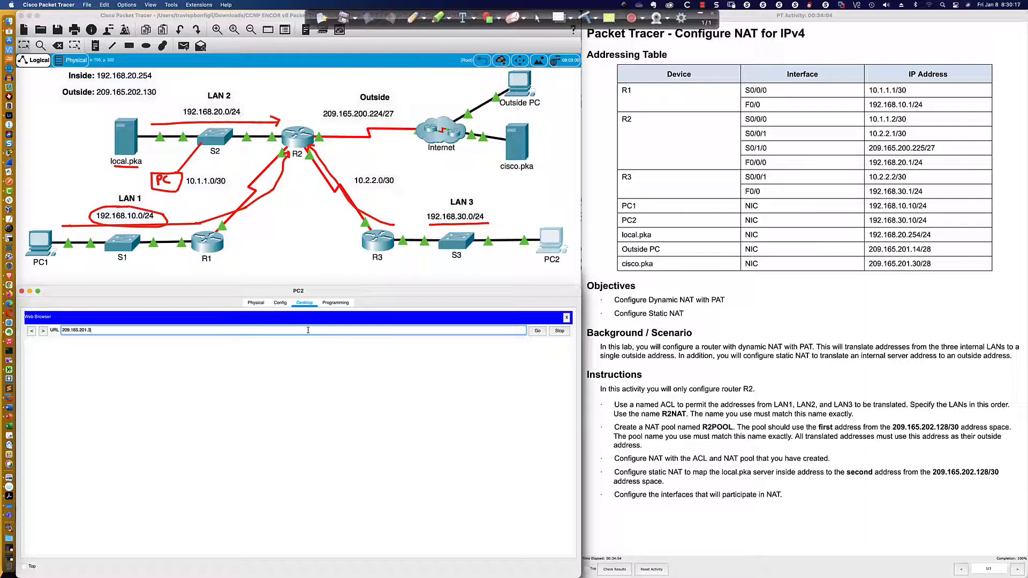
{"action": "type", "text": "0"}
{"action": "key", "text": "Return"}
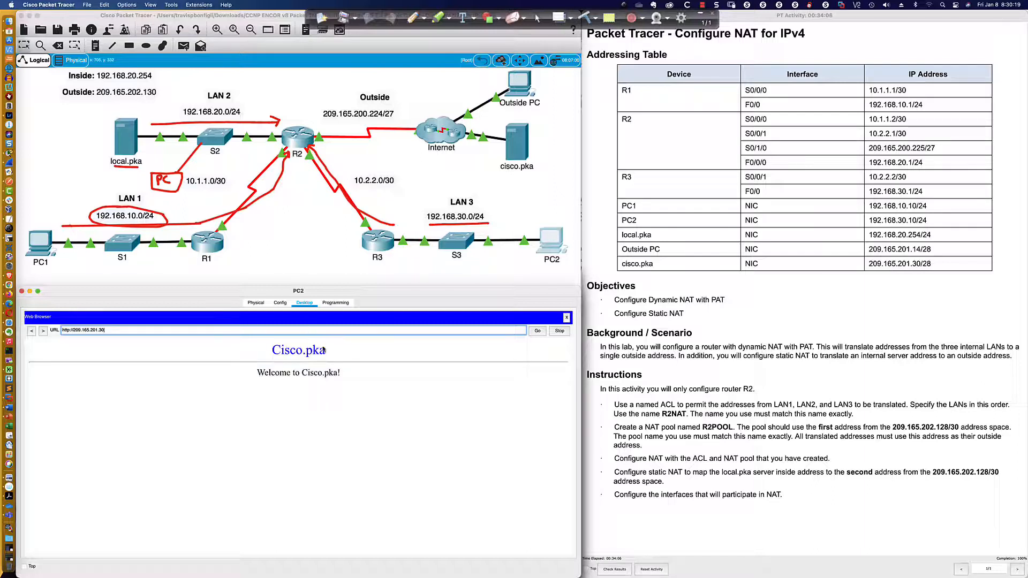
- Open PC1's command prompt and ping the Outside PC with ping 209.165.201.14
{"action": "left_click", "coordinate": [53, 248]}
{"action": "left_click", "coordinate": [415, 330]}
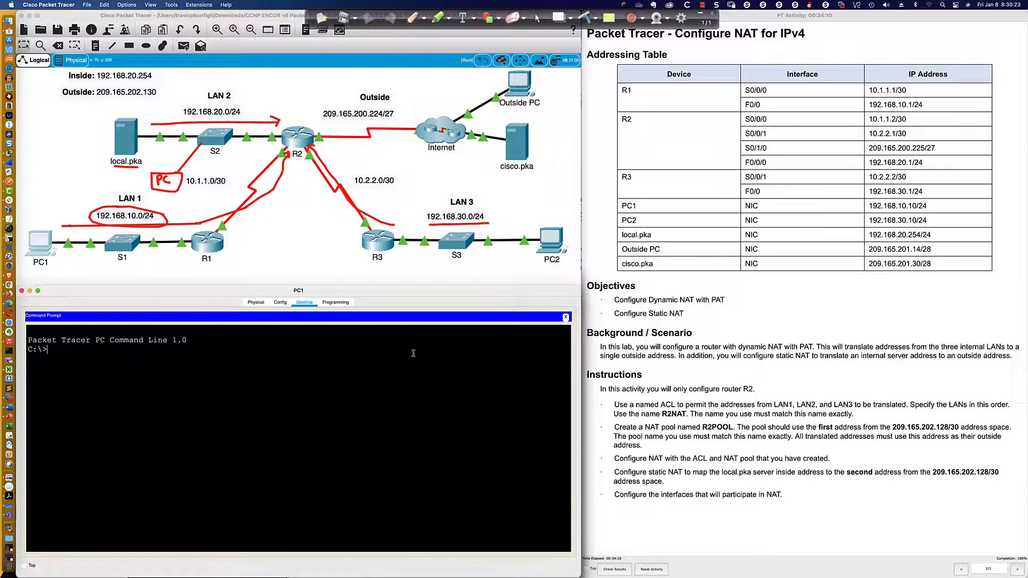
{"action": "type", "text": "ping 2091"}
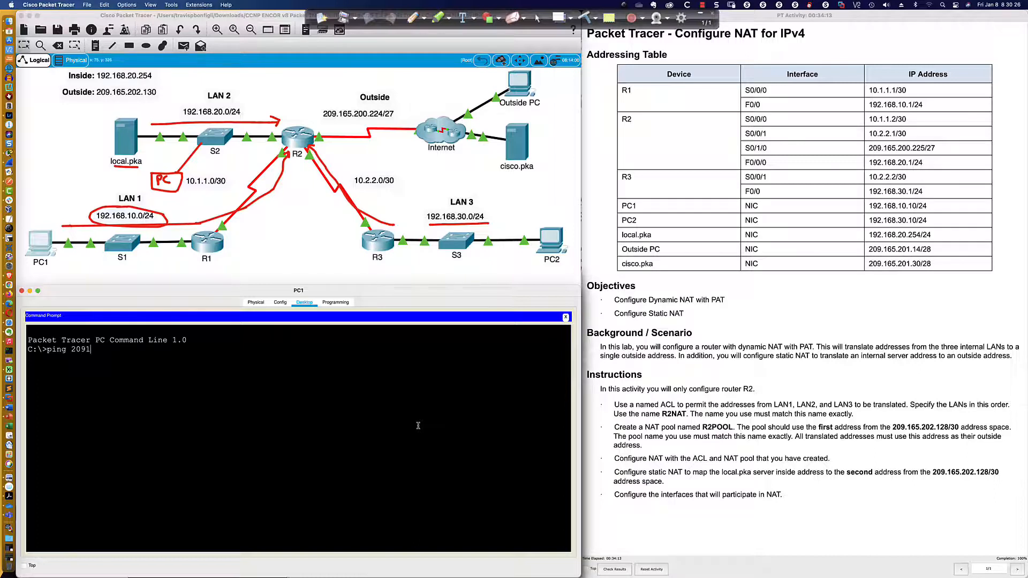
{"action": "key", "text": "BackSpace"}
{"action": "type", "text": ".165.201.14"}
{"action": "key", "text": "Return"}
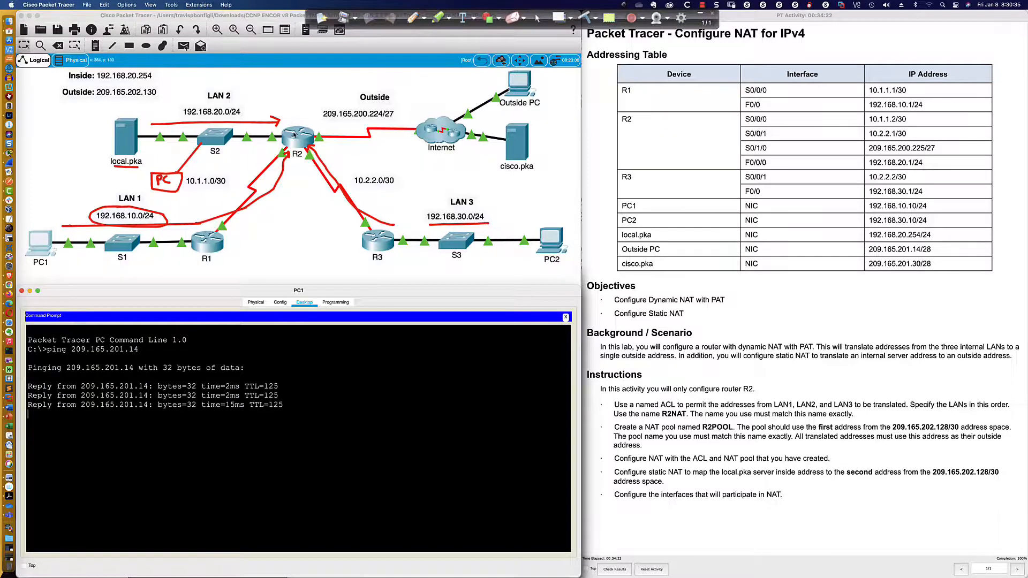
- Return to R2's command line and display the updated NAT translation table twice with do sh ip nat tran
{"action": "left_click", "coordinate": [294, 135]}
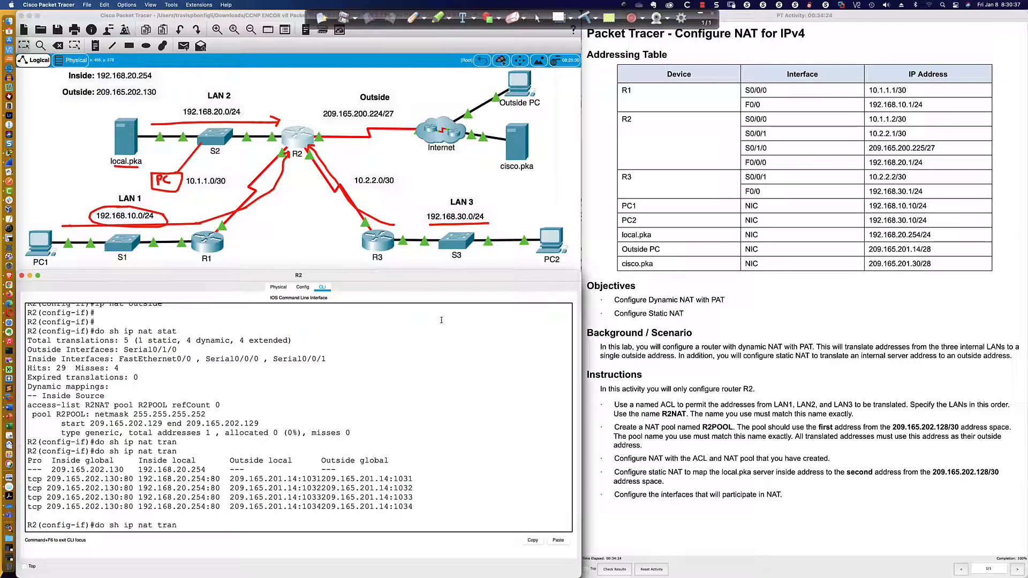
{"action": "key", "text": "Return"}
{"action": "key", "text": "Return"}
{"action": "key", "text": "Return"}
{"action": "key", "text": "Return"}
{"action": "key", "text": "Return"}
{"action": "type", "text": "do sh ip nat tran"}
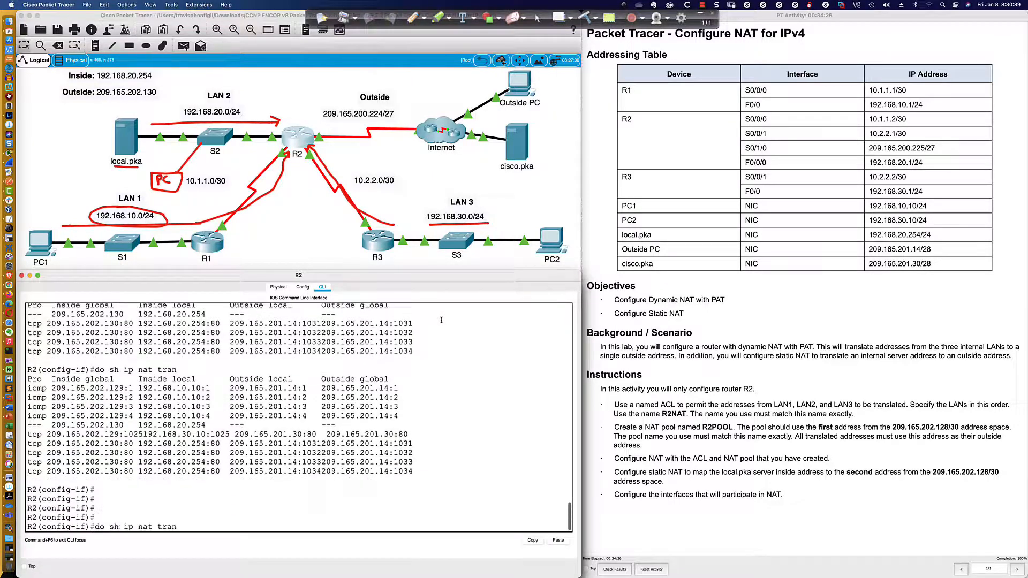
{"action": "key", "text": "Return"}
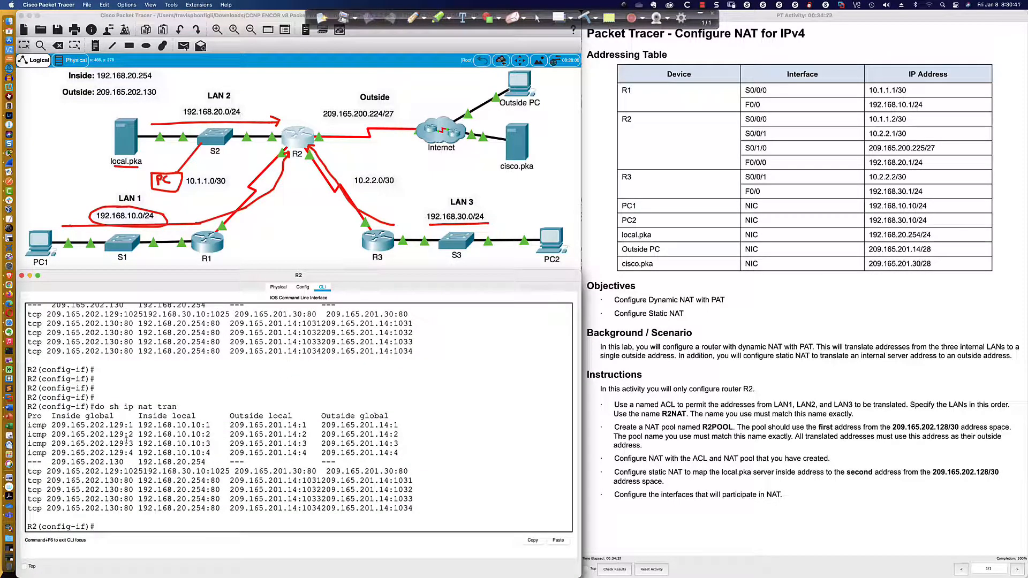
- Examine the static, TCP and ICMP entries in R2's translation table by highlighting each group of rows
{"action": "left_click_drag", "start_coordinate": [28, 462], "coordinate": [299, 462]}
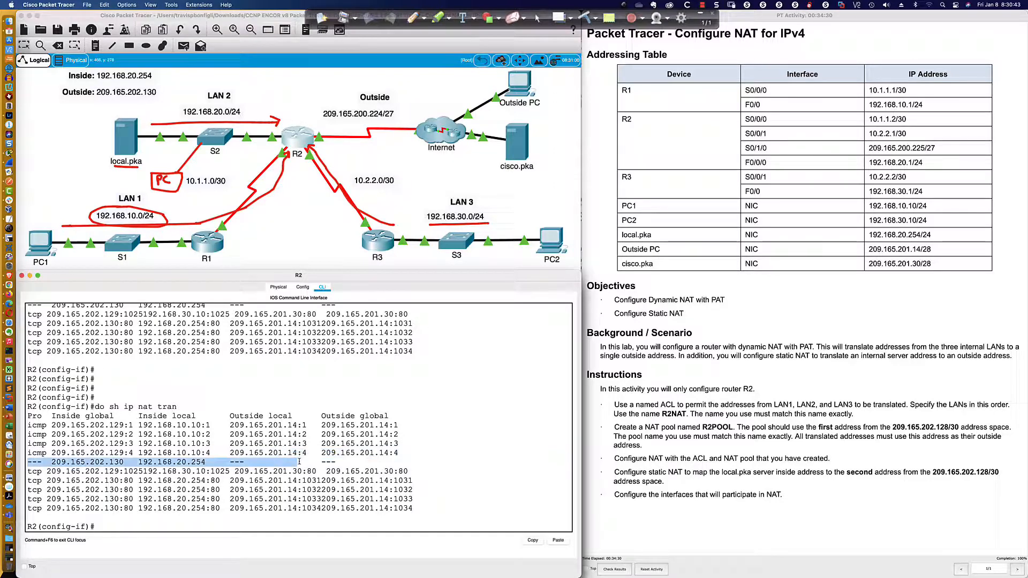
{"action": "left_click_drag", "start_coordinate": [413, 509], "coordinate": [42, 465]}
{"action": "left_click", "coordinate": [46, 426]}
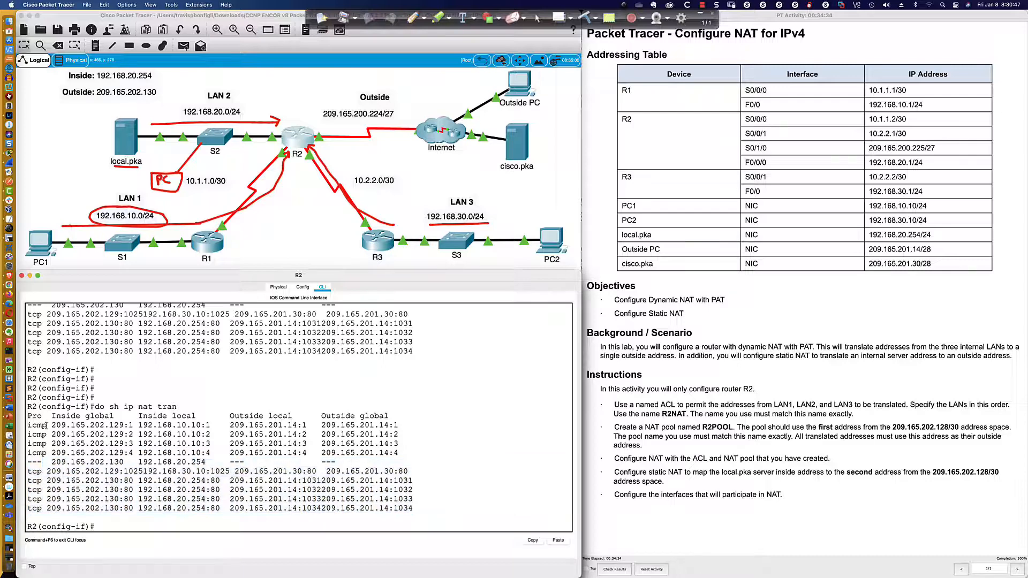
{"action": "left_click_drag", "start_coordinate": [28, 426], "coordinate": [399, 451]}
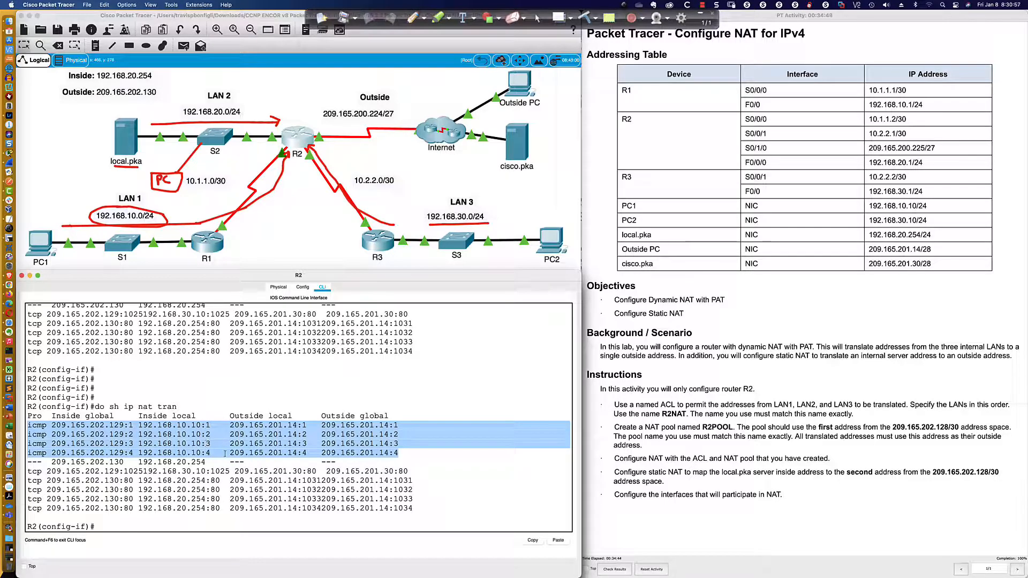
{"action": "left_click", "coordinate": [245, 527]}
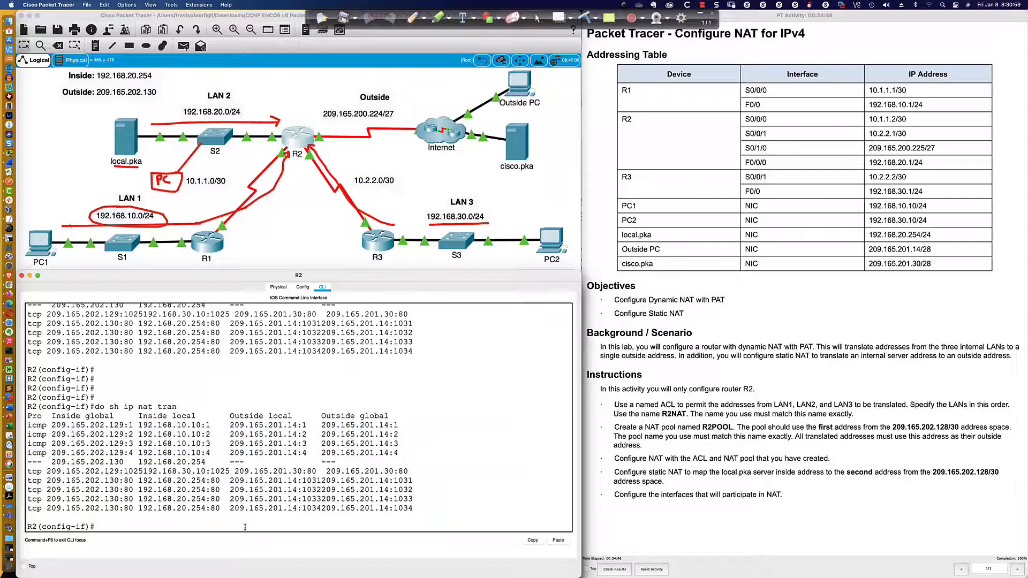
- Switch to Firefox, clear the screen annotations, and highlight routing and NAT inside to outside in Cisco's NAT Order of Operation table
{"action": "key", "text": "super+Tab"}
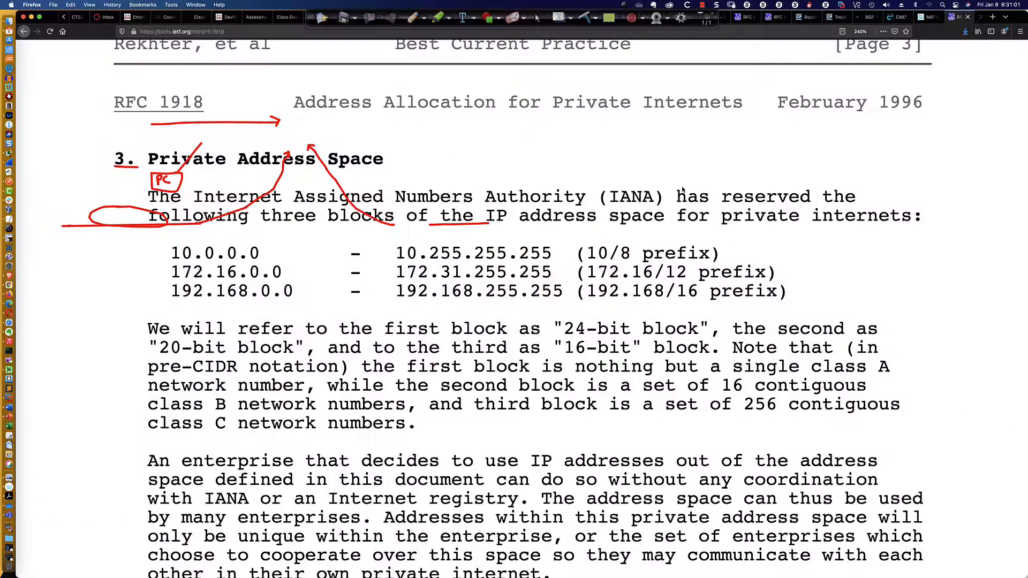
{"action": "left_click", "coordinate": [539, 19]}
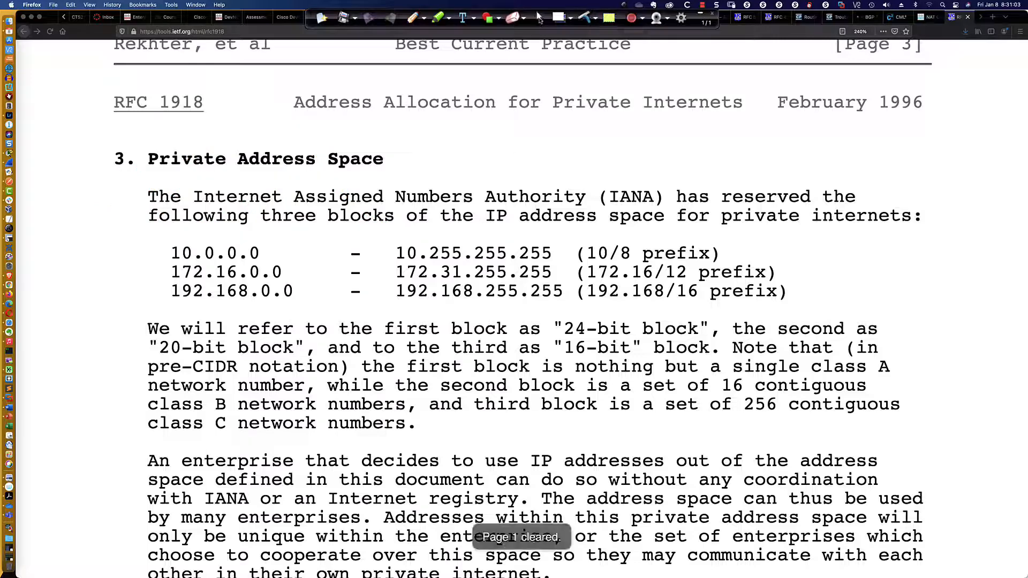
{"action": "left_click", "coordinate": [929, 17]}
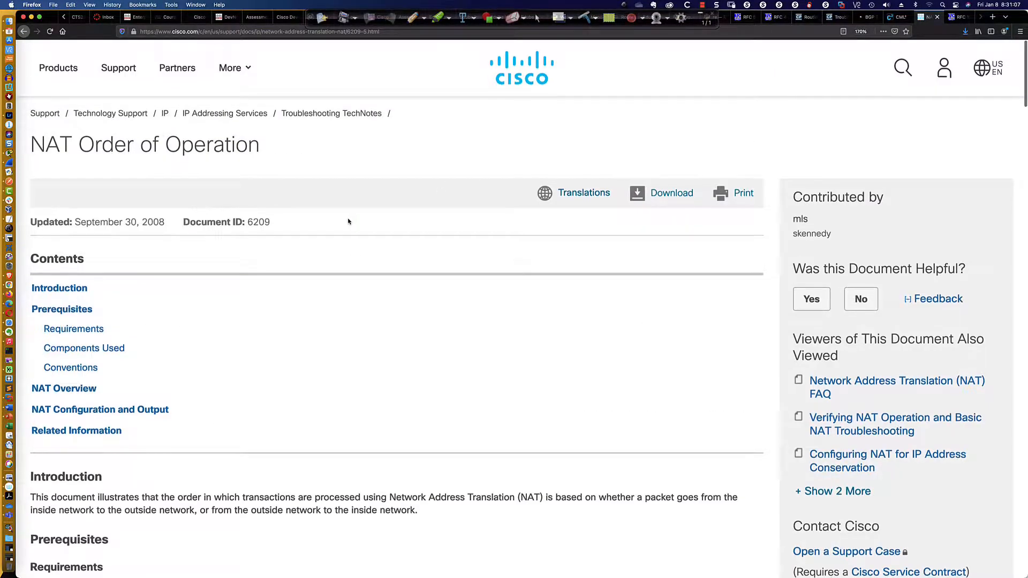
{"action": "scroll", "coordinate": [348, 221], "scroll_direction": "down", "scroll_amount": 1}
{"action": "scroll", "coordinate": [348, 221], "scroll_direction": "down", "scroll_amount": 10}
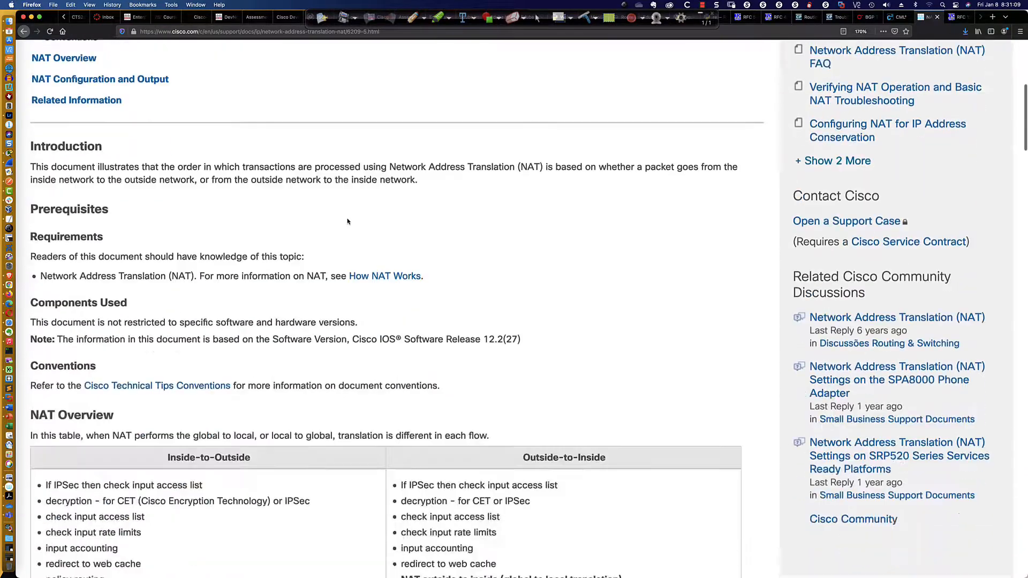
{"action": "scroll", "coordinate": [347, 221], "scroll_direction": "down", "scroll_amount": 4}
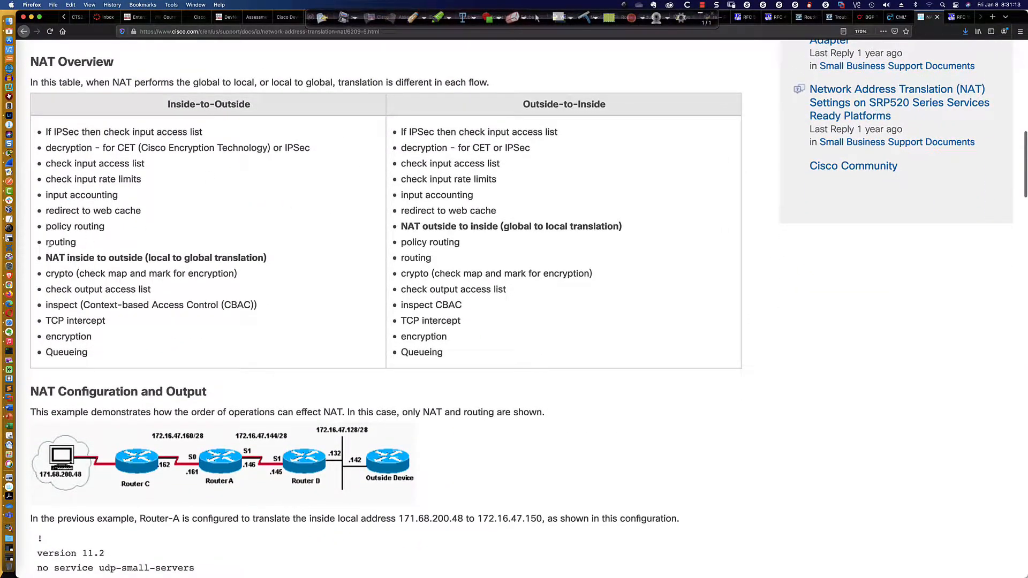
{"action": "left_click_drag", "start_coordinate": [39, 246], "coordinate": [268, 259]}
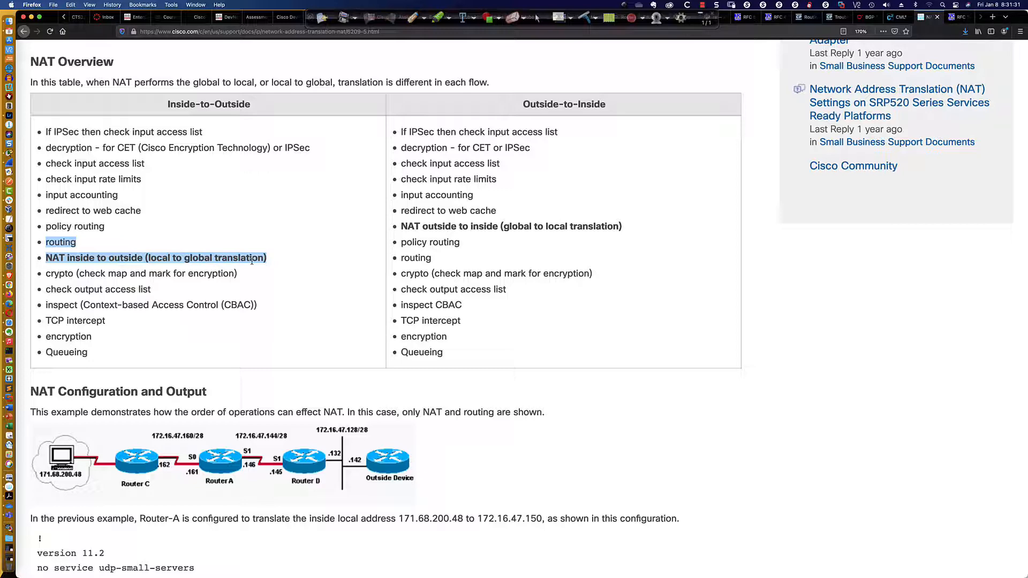
- Return to Packet Tracer and annotate the topology with an arrow from R2 to LAN 2, an inside/outside boundary, and underlined Outside and LAN 1 networks
{"action": "key", "text": "super+Tab"}
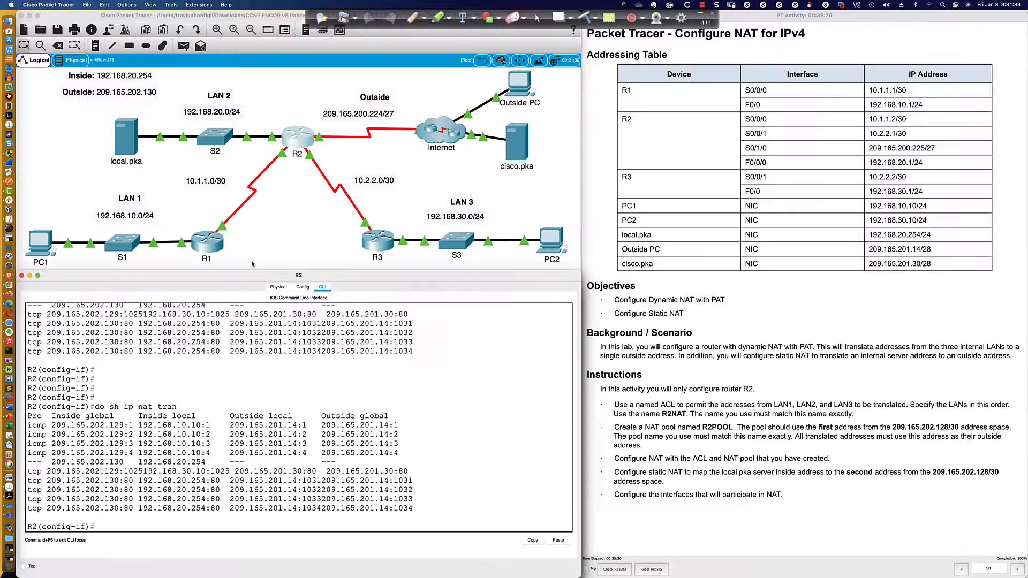
{"action": "key", "text": "super+Tab"}
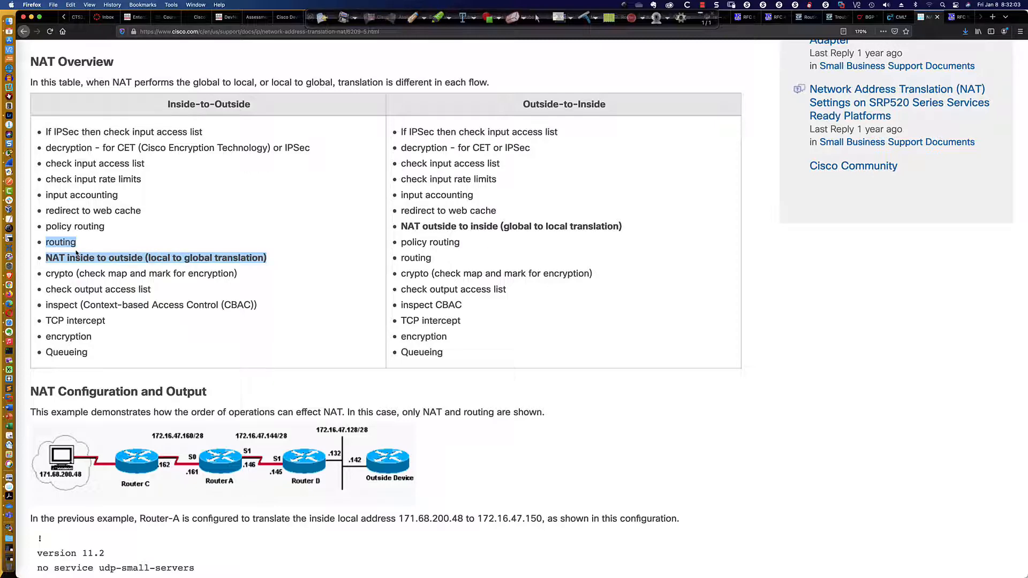
{"action": "key", "text": "super+Tab"}
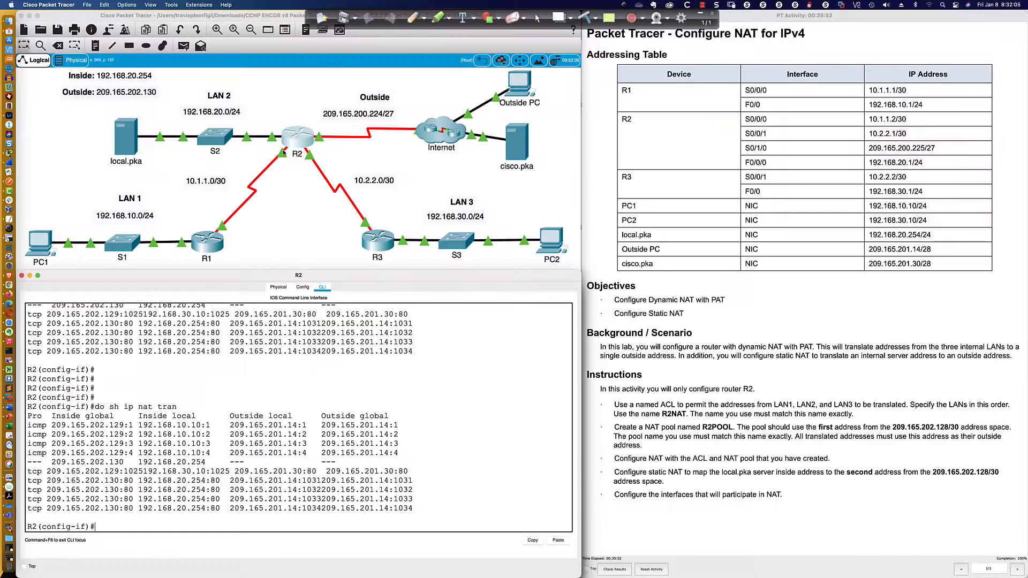
{"action": "left_click", "coordinate": [413, 18]}
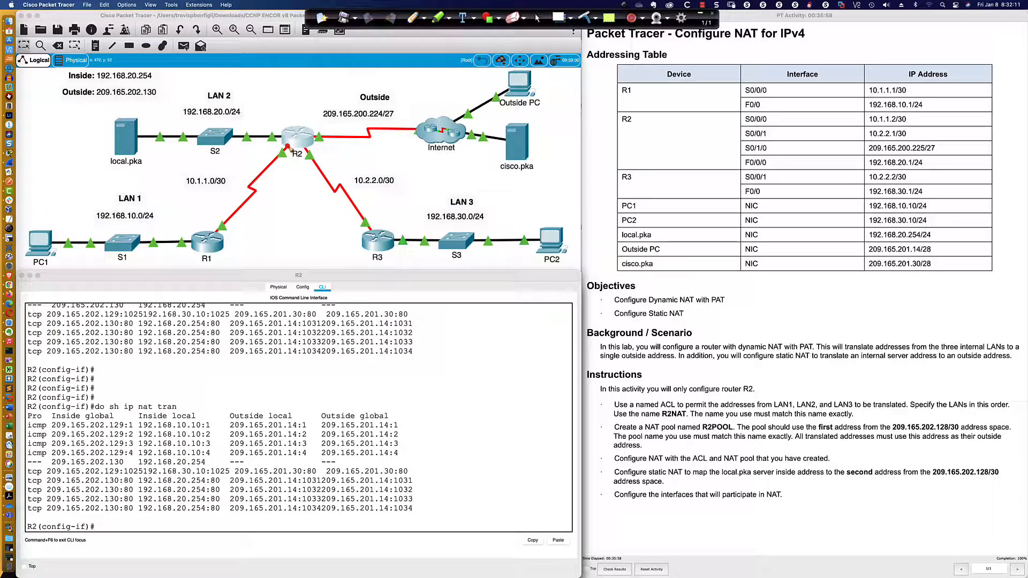
{"action": "mouse_move", "coordinate": [289, 146]}
{"action": "left_mouse_down"}
{"action": "mouse_move", "coordinate": [273, 126]}
{"action": "mouse_move", "coordinate": [208, 125]}
{"action": "left_mouse_up"}
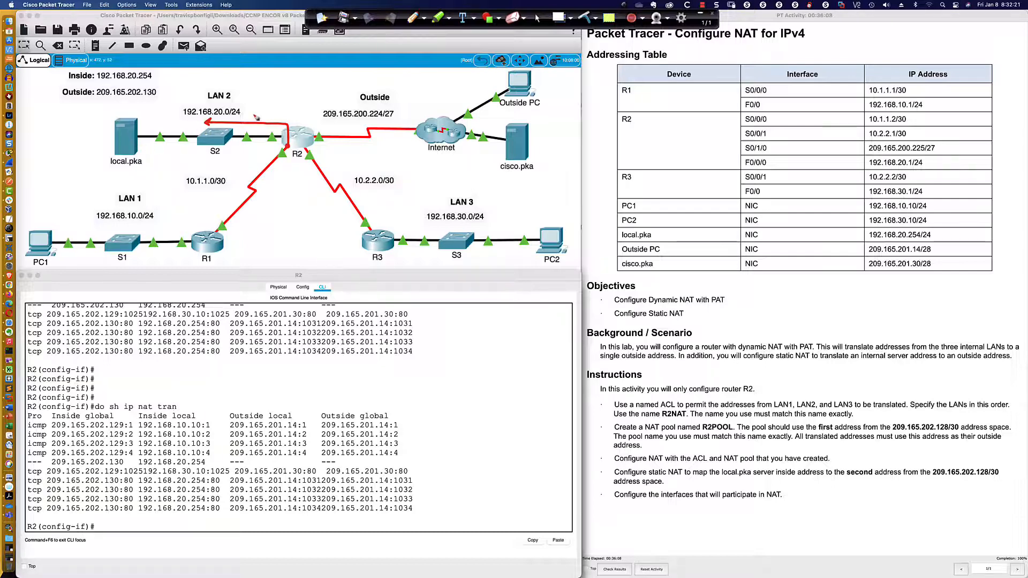
{"action": "mouse_move", "coordinate": [271, 70]}
{"action": "left_mouse_down"}
{"action": "mouse_move", "coordinate": [339, 135]}
{"action": "mouse_move", "coordinate": [485, 182]}
{"action": "mouse_move", "coordinate": [572, 193]}
{"action": "left_mouse_up"}
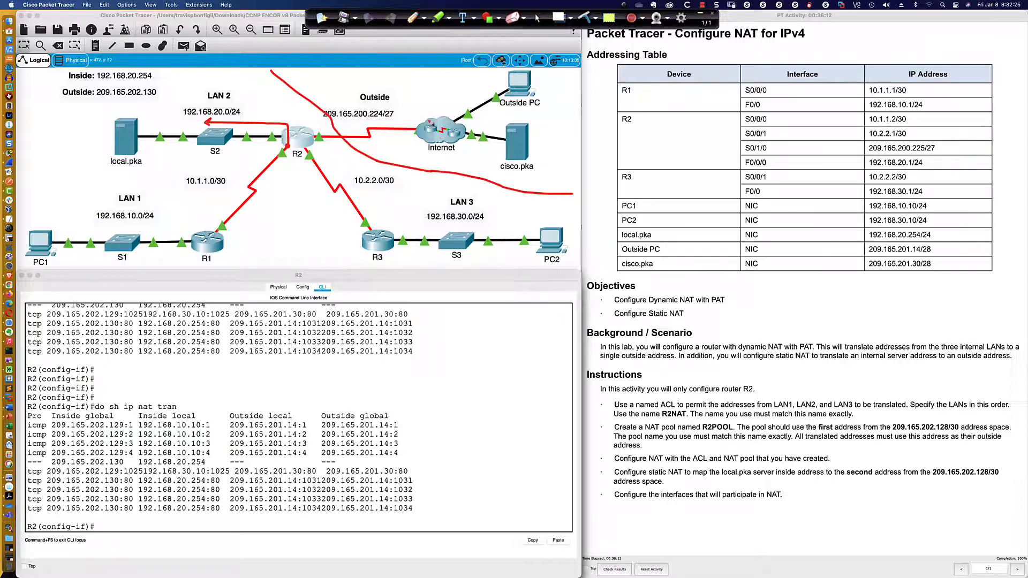
{"action": "left_click_drag", "start_coordinate": [354, 83], "coordinate": [399, 79]}
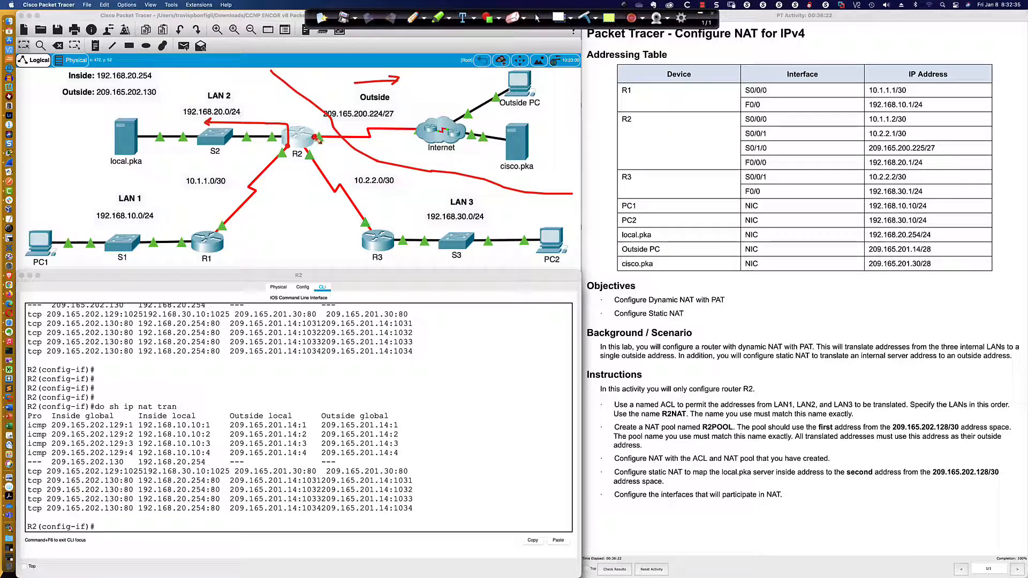
{"action": "left_click_drag", "start_coordinate": [323, 119], "coordinate": [402, 114]}
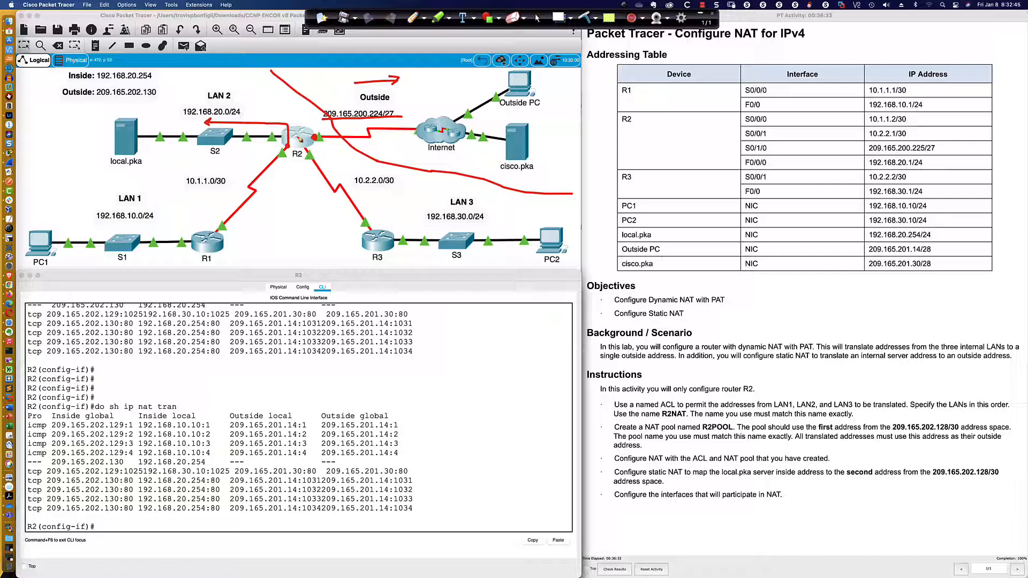
{"action": "left_click_drag", "start_coordinate": [99, 229], "coordinate": [163, 230]}
- Switch back to Firefox and underline NAT outside to inside, policy routing and routing in the Outside-to-Inside column
{"action": "key", "text": "super+Tab"}
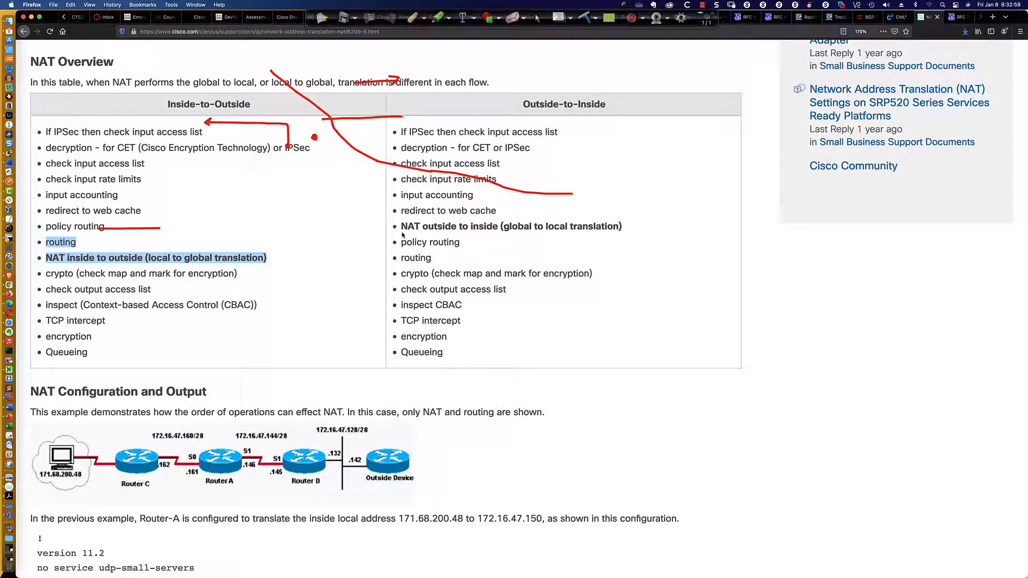
{"action": "left_click_drag", "start_coordinate": [402, 234], "coordinate": [627, 233]}
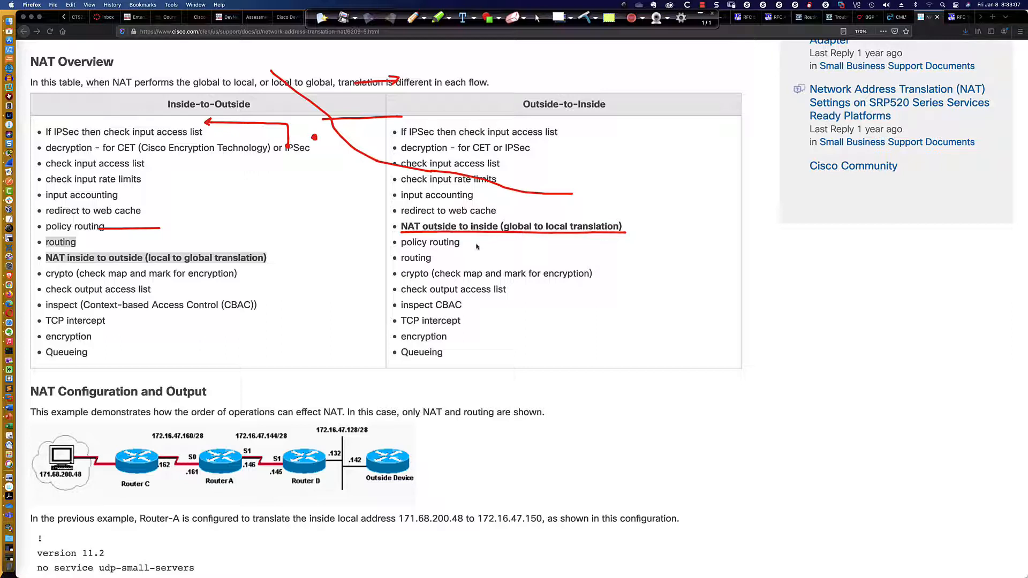
{"action": "left_click_drag", "start_coordinate": [399, 264], "coordinate": [434, 266]}
{"action": "left_click_drag", "start_coordinate": [402, 248], "coordinate": [463, 249]}
{"action": "left_click_drag", "start_coordinate": [119, 219], "coordinate": [113, 226]}
- Switch to the PowerPoint title slide, clear all pen annotations, and minimize the annotation toolbar
{"action": "key", "text": "super+Tab"}
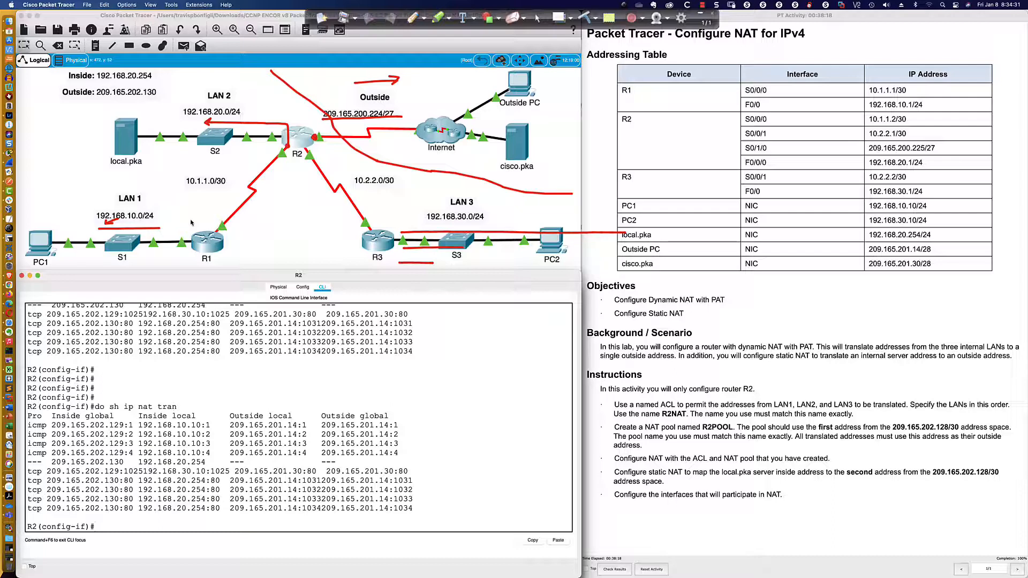
{"action": "key", "text": "super+Tab"}
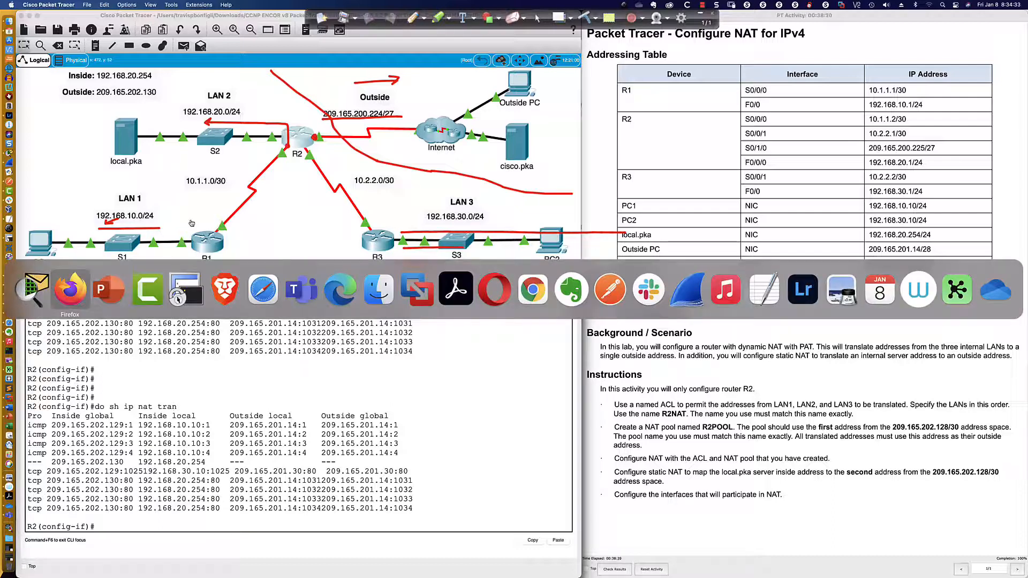
{"action": "key", "text": "super+Tab"}
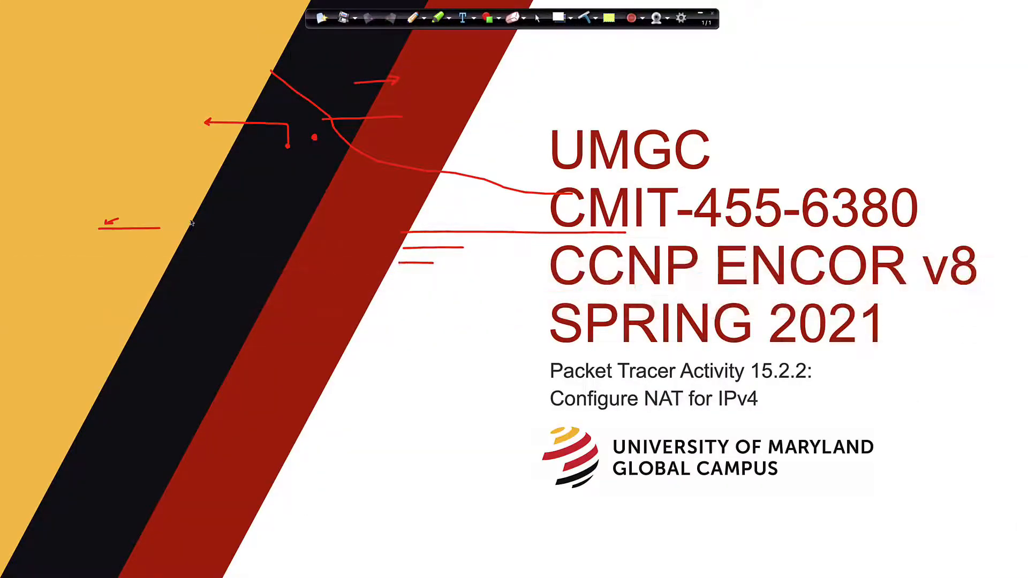
{"action": "left_click", "coordinate": [540, 17]}
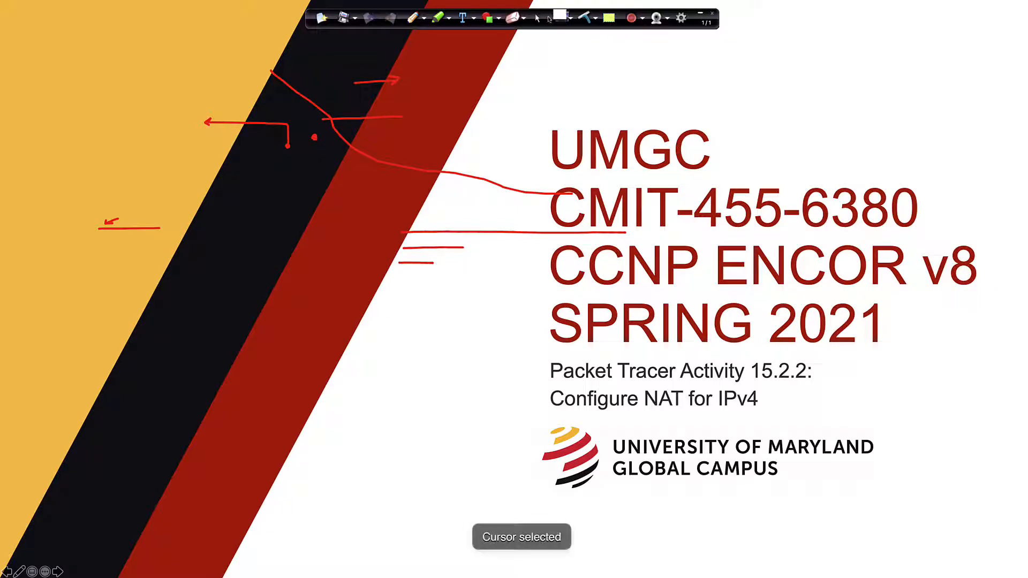
{"action": "left_click", "coordinate": [585, 18]}
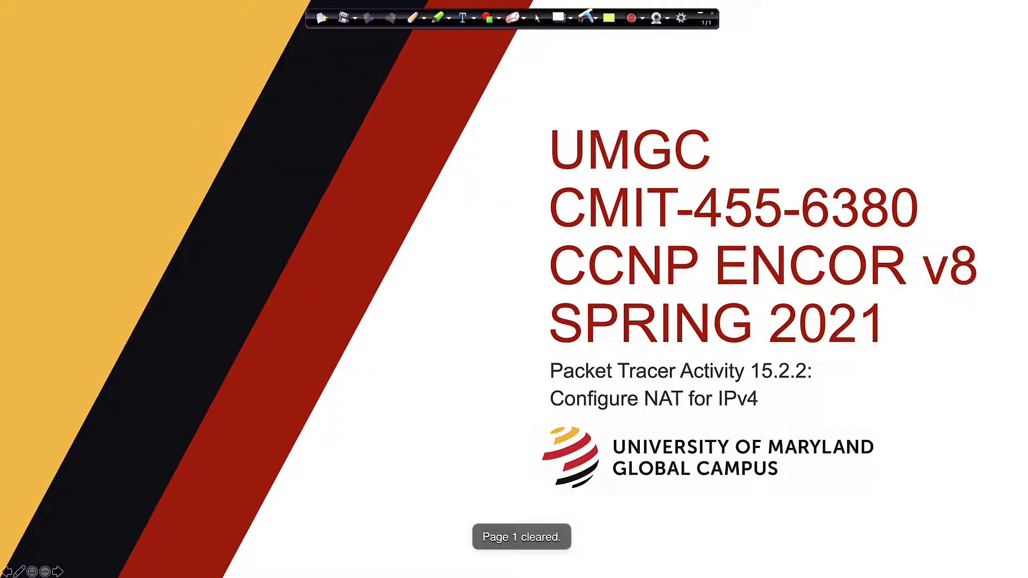
{"action": "left_click", "coordinate": [700, 13]}
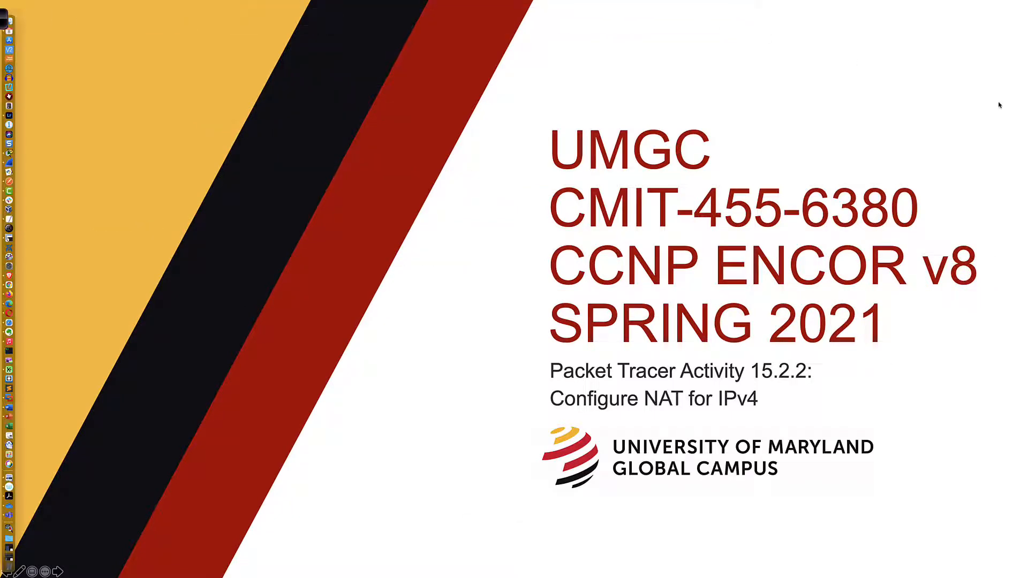